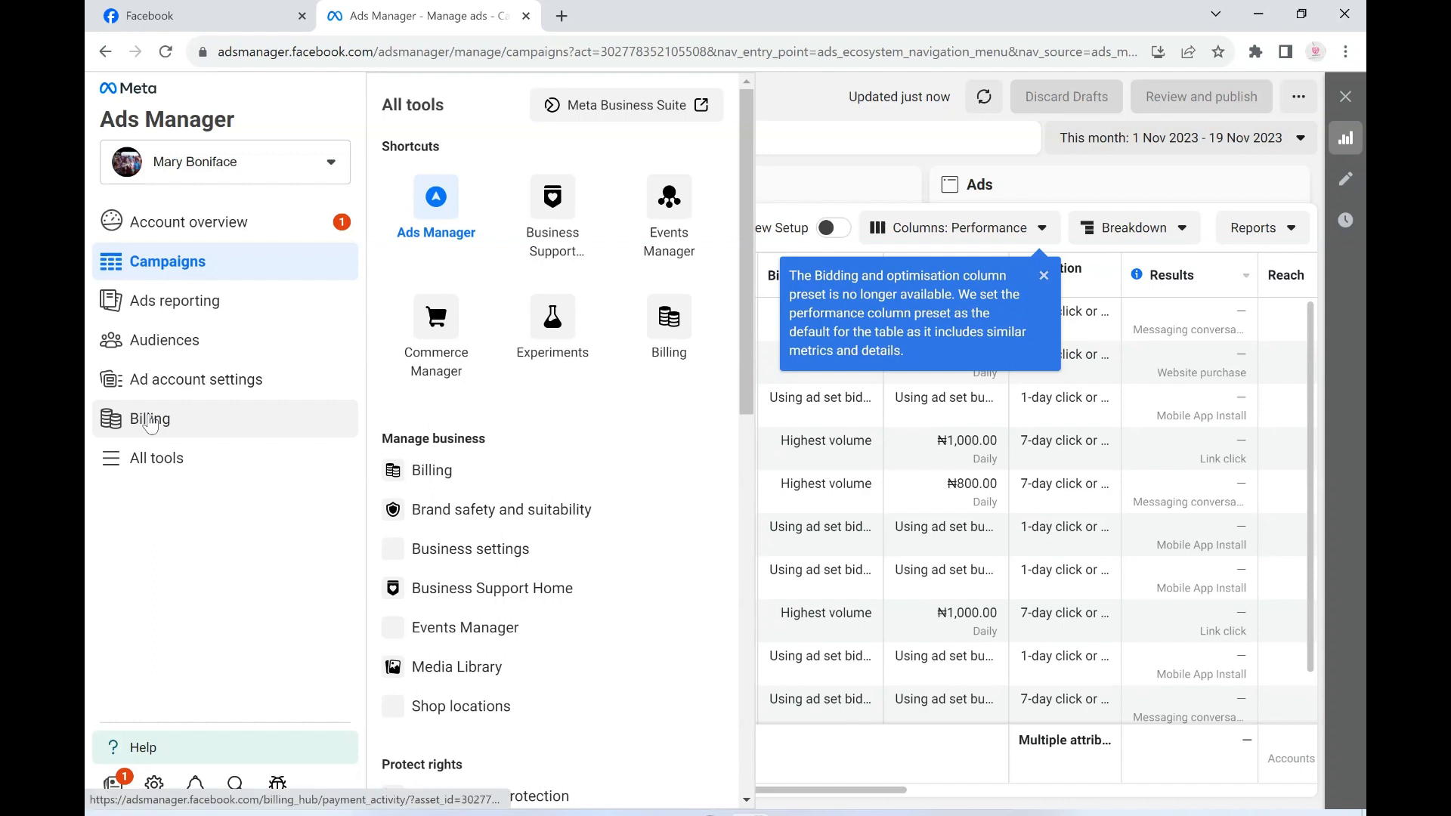
- Open the ad account's billing page, review the Add funds amount and payment method options, and close the dialog without adding funds
click(150, 424)
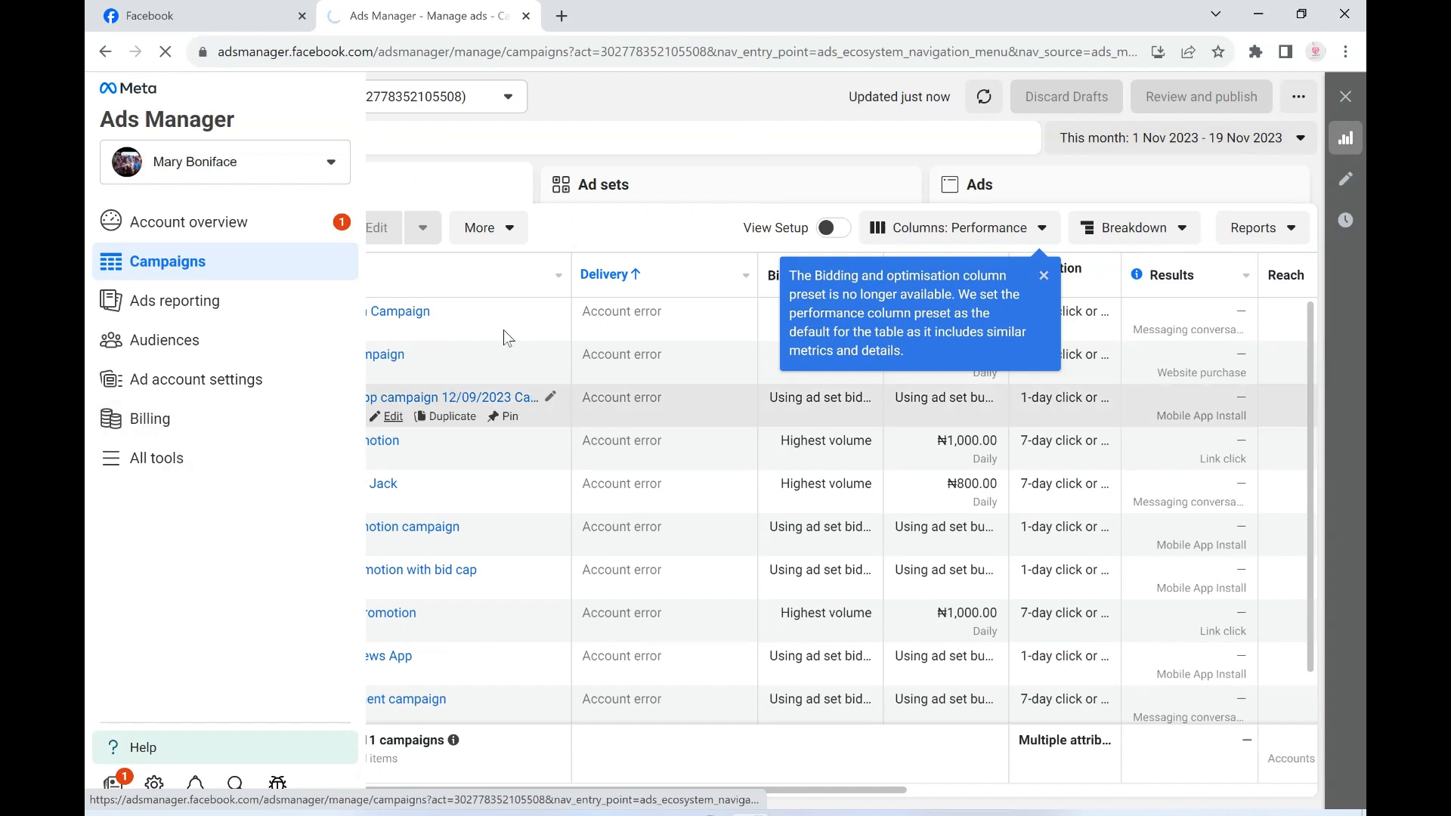
scroll(918, 494, down, 1)
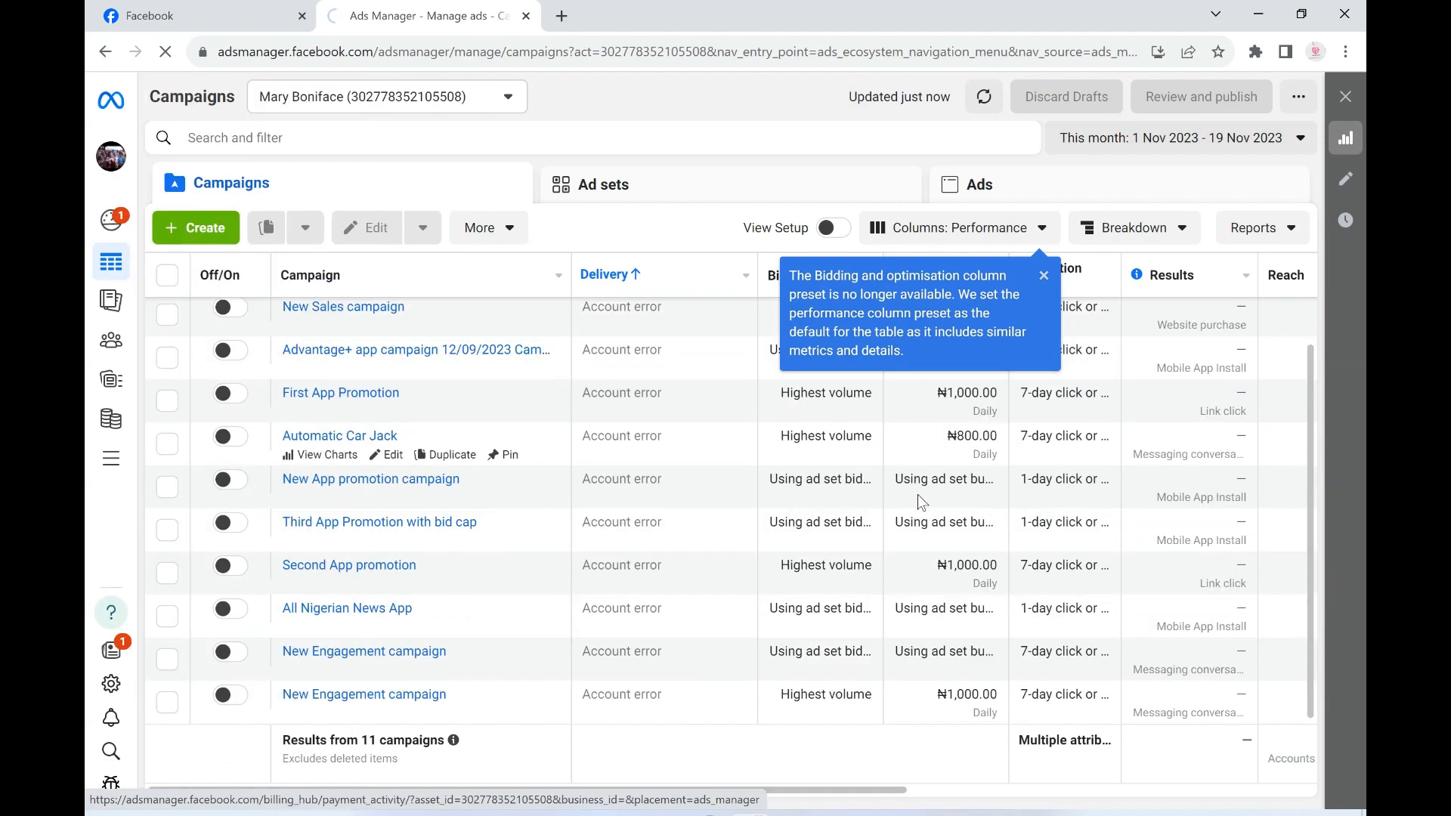
scroll(917, 502, up, 1)
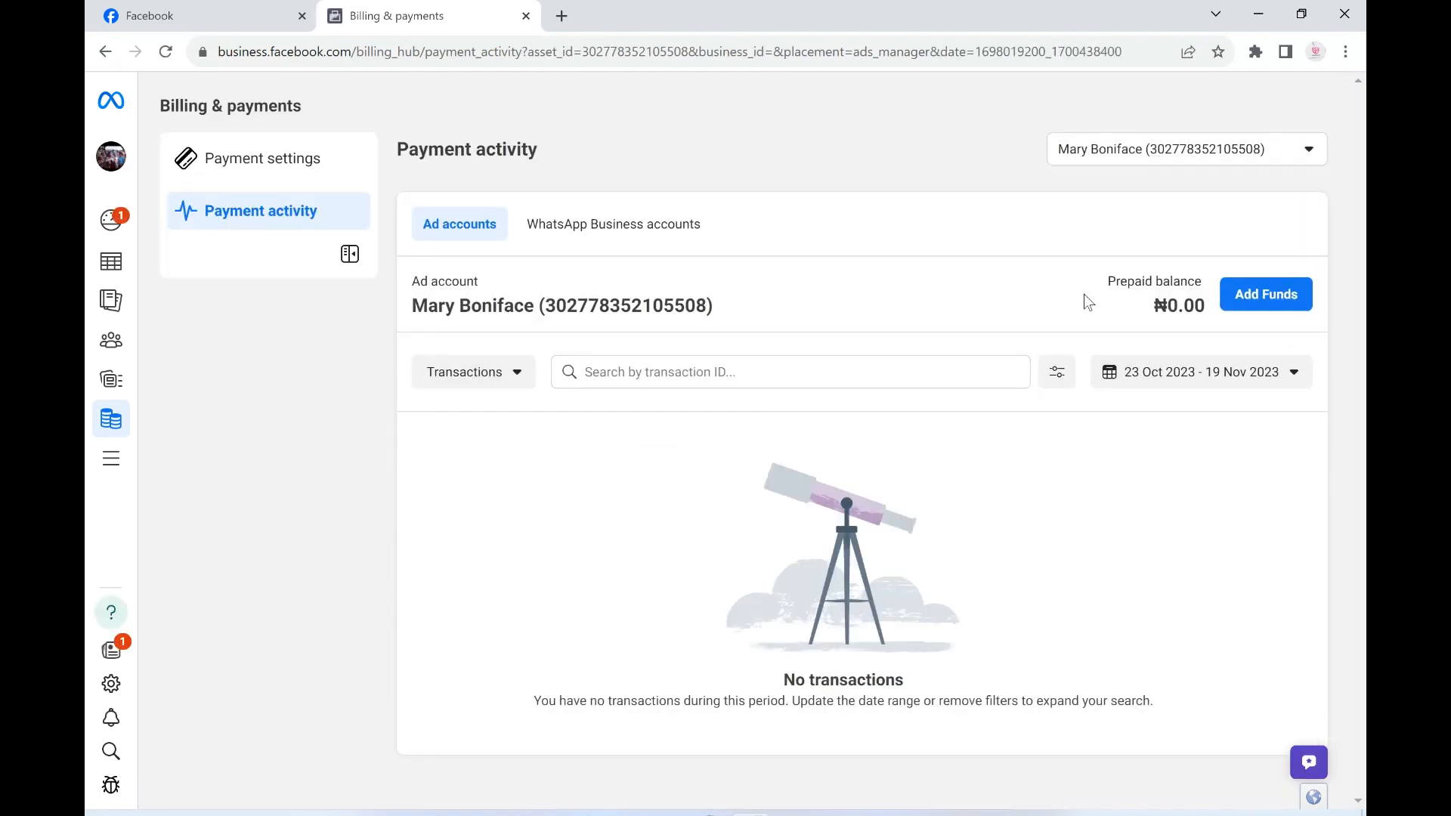
click(1272, 297)
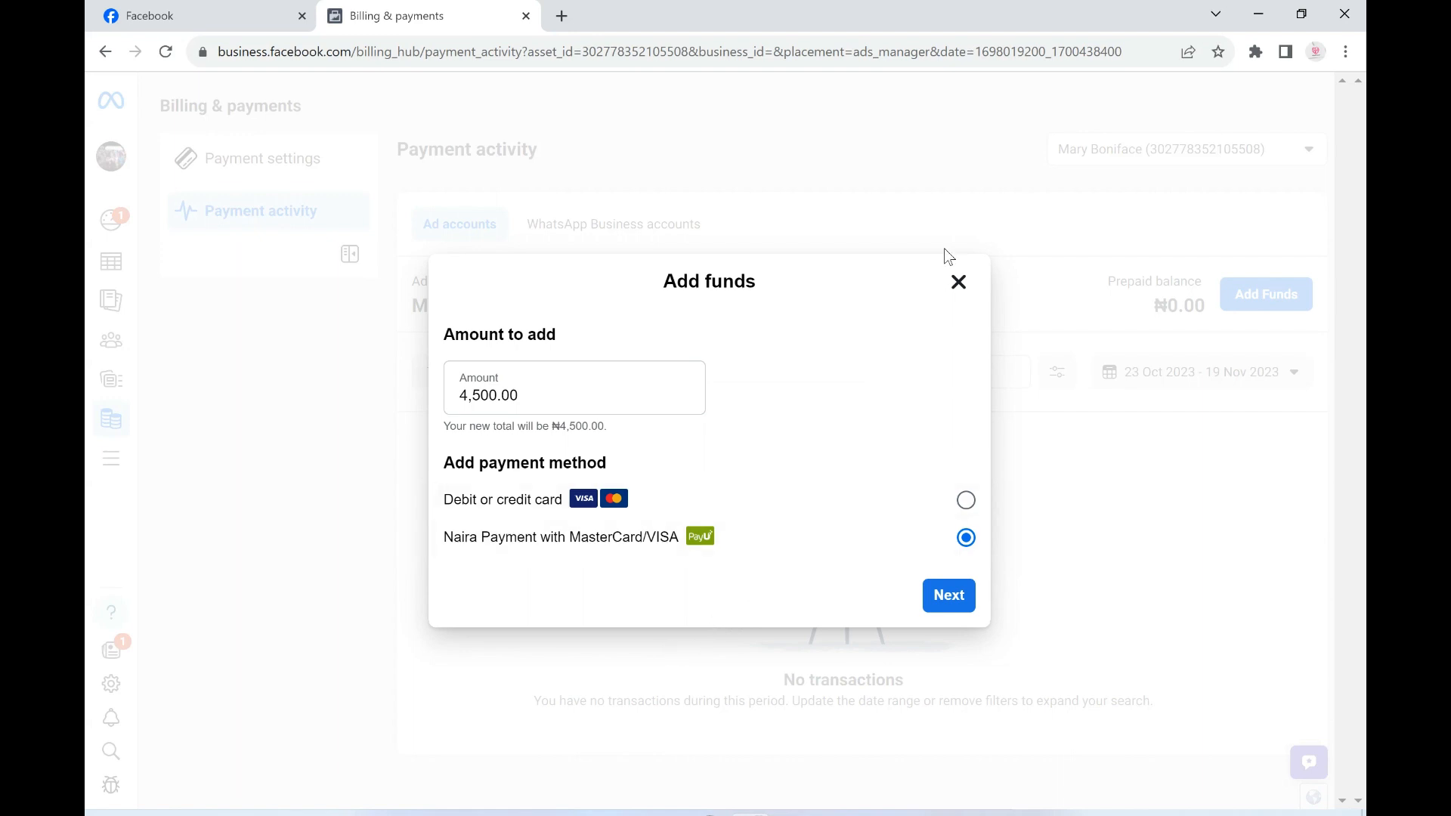
click(957, 283)
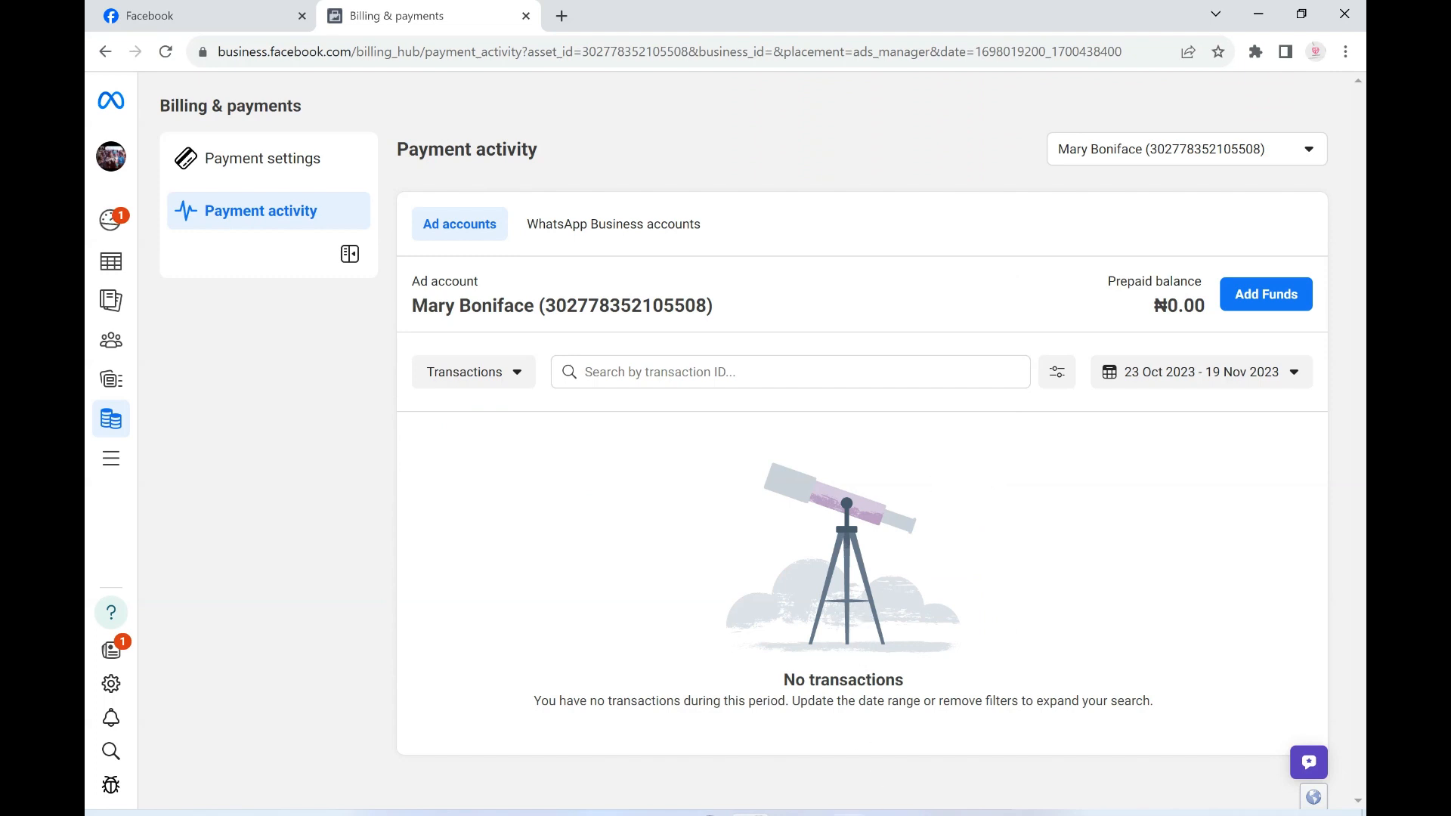
click(896, 814)
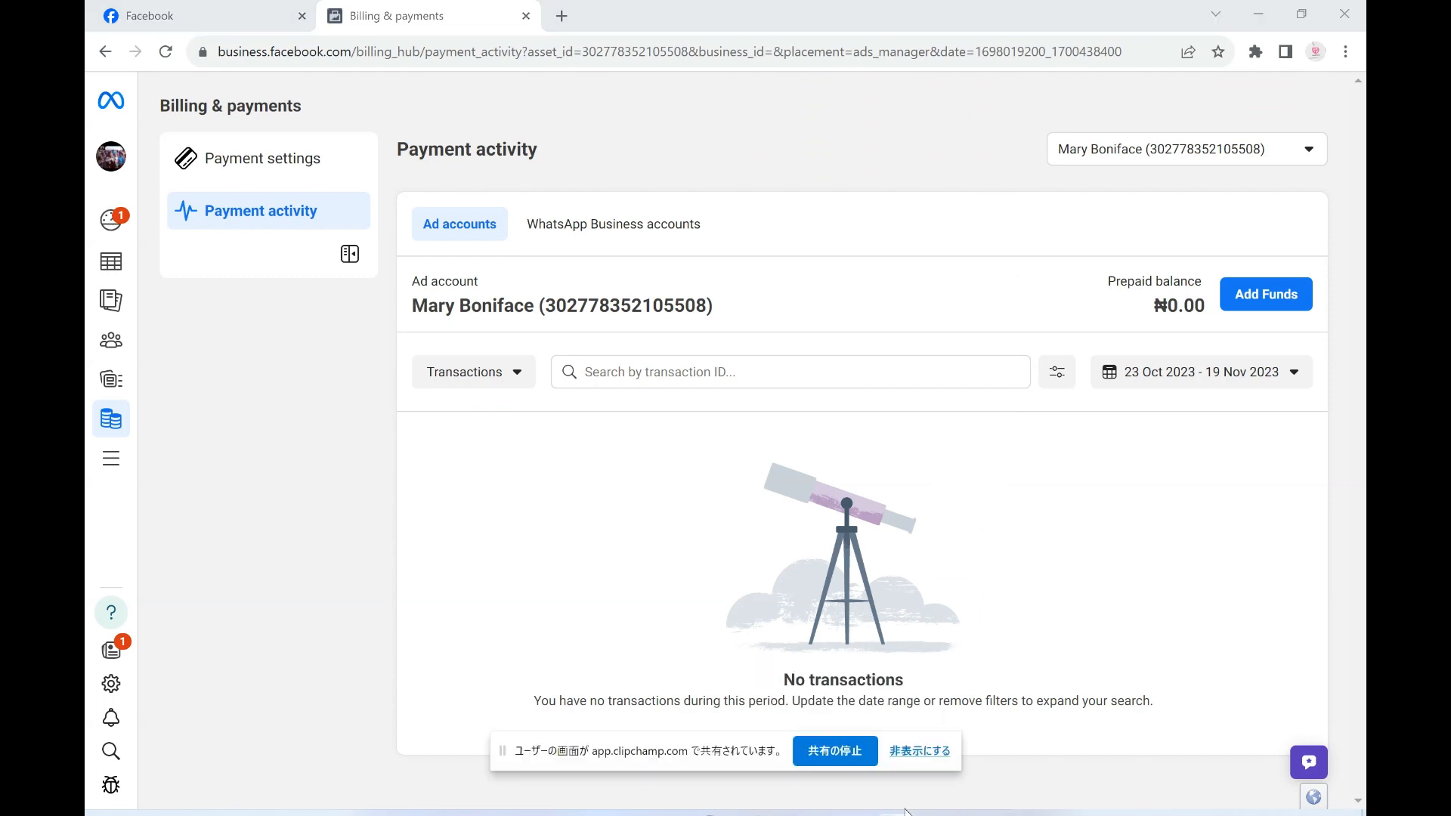
click(841, 758)
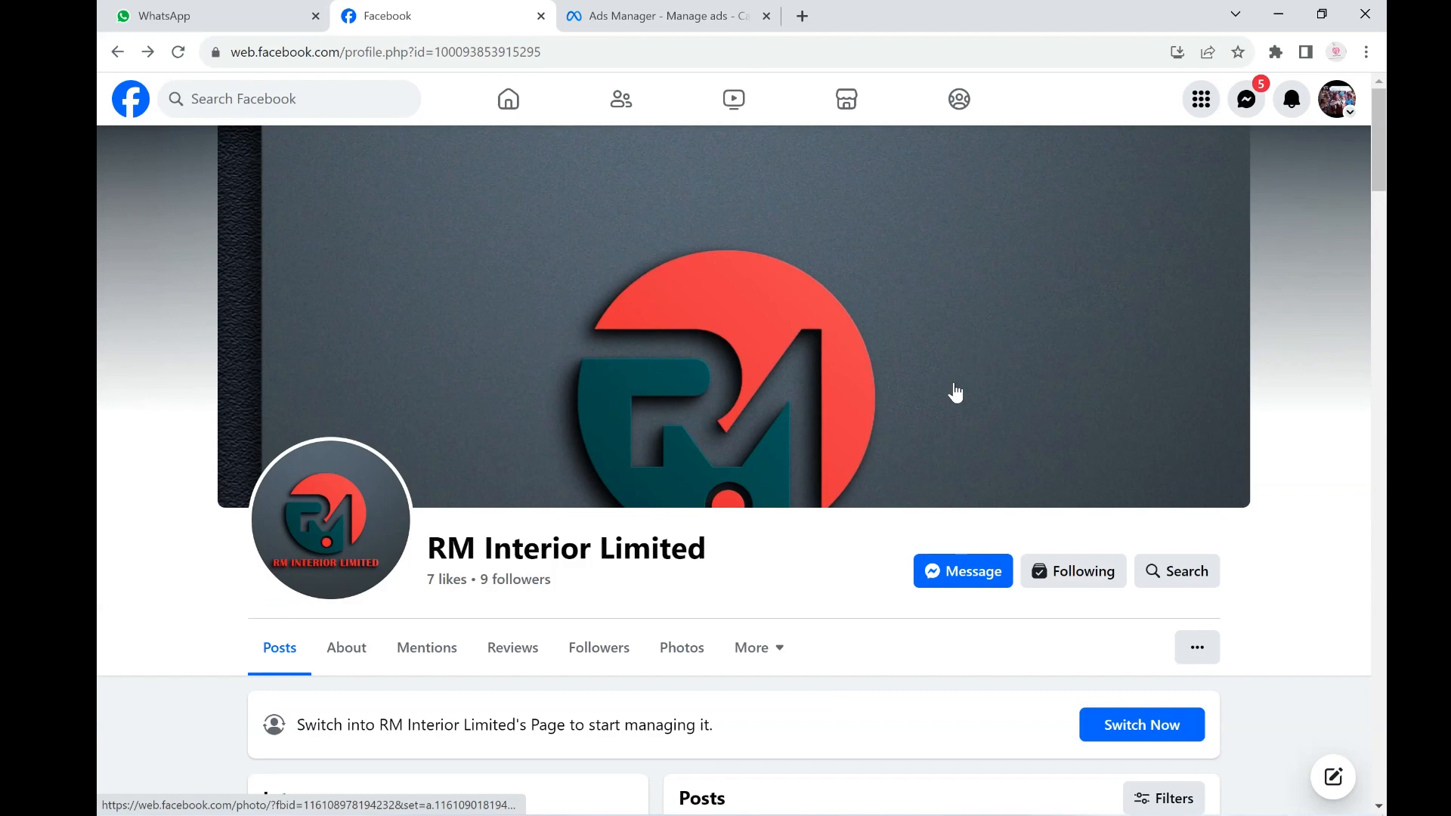
- Examine RM Interior Limited's Facebook page, including its intro details and the 9 July post
scroll(1059, 411, down, 3)
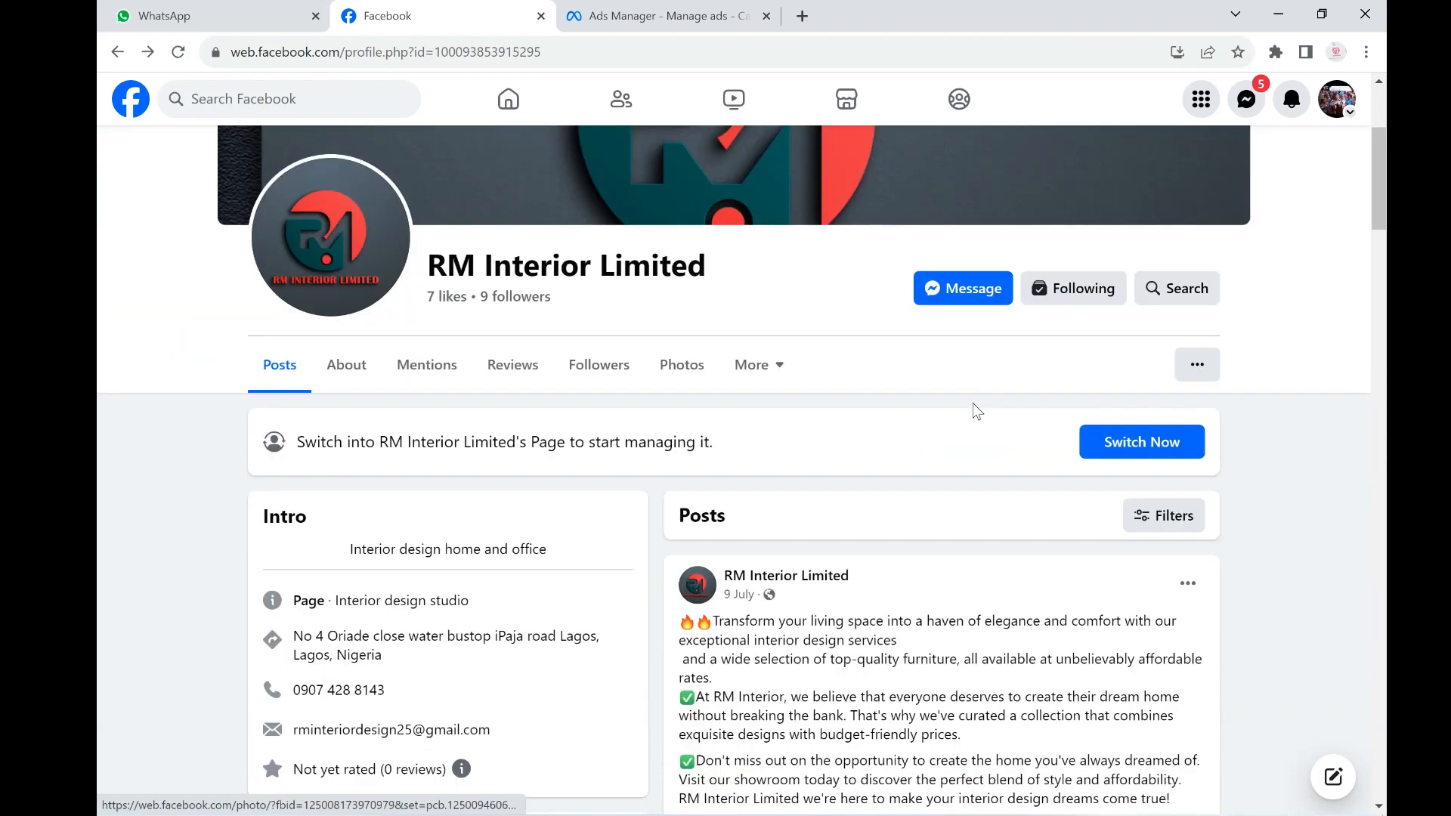
scroll(982, 391, up, 3)
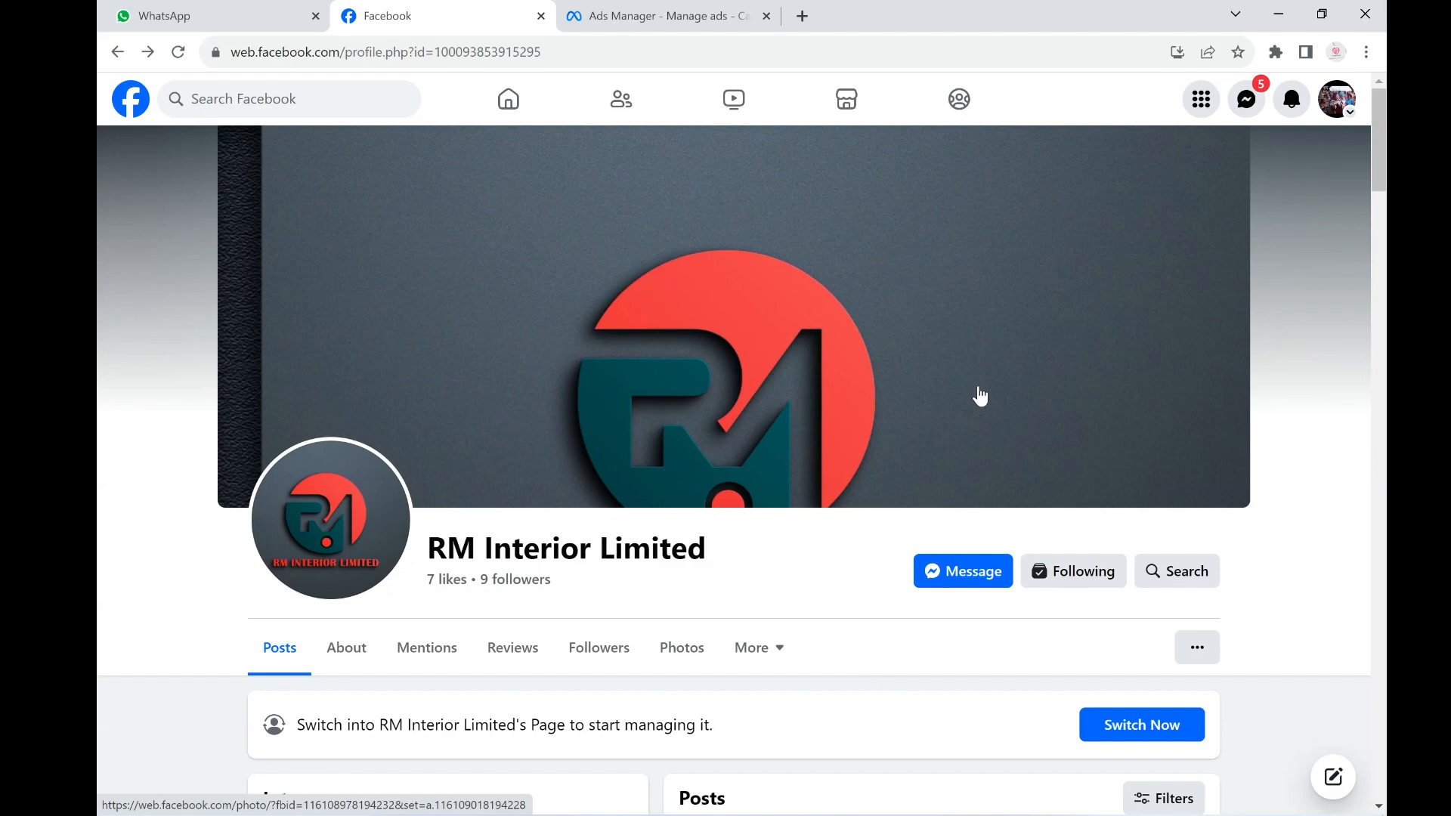
scroll(980, 400, down, 3)
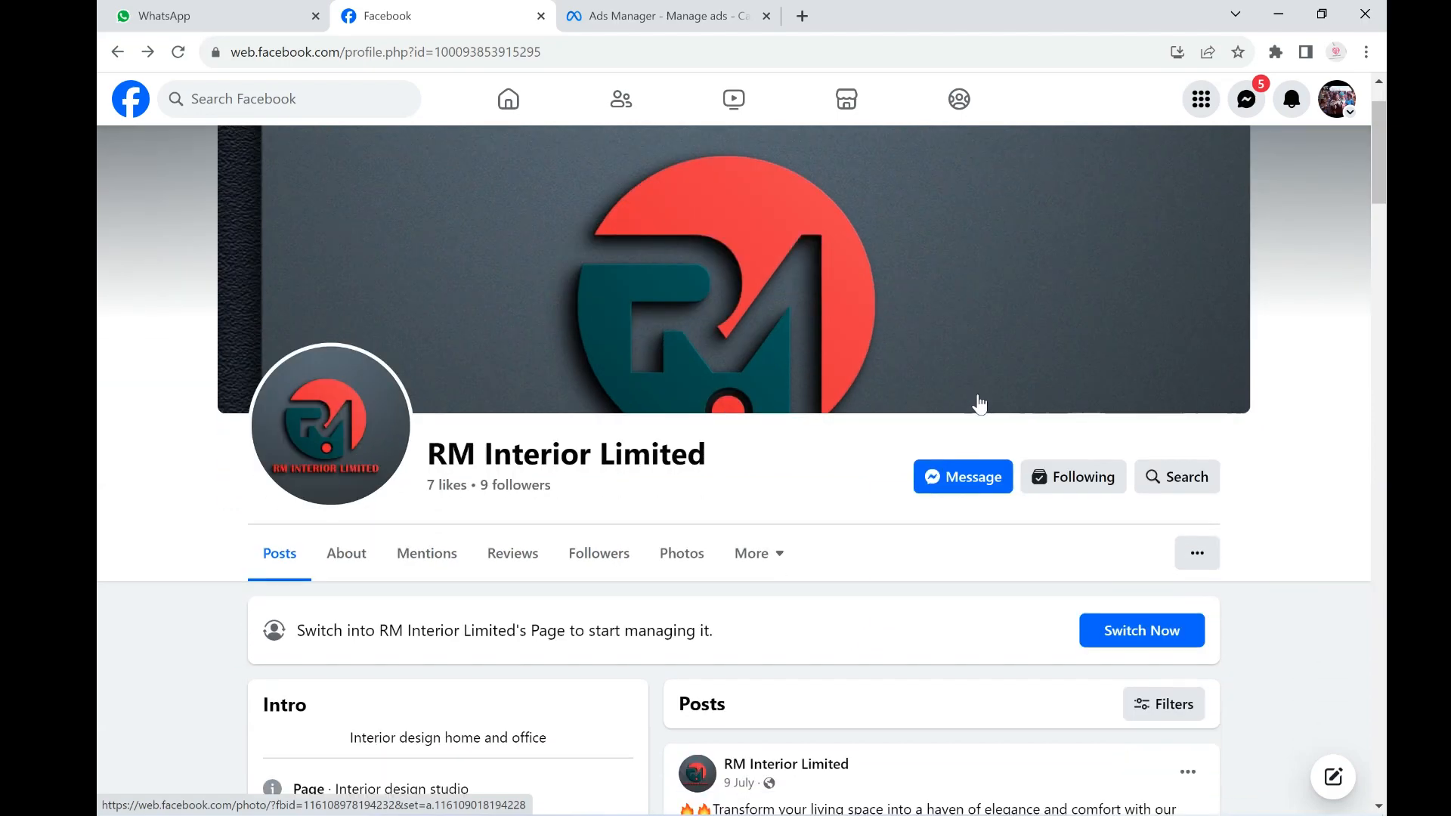
scroll(980, 400, down, 3)
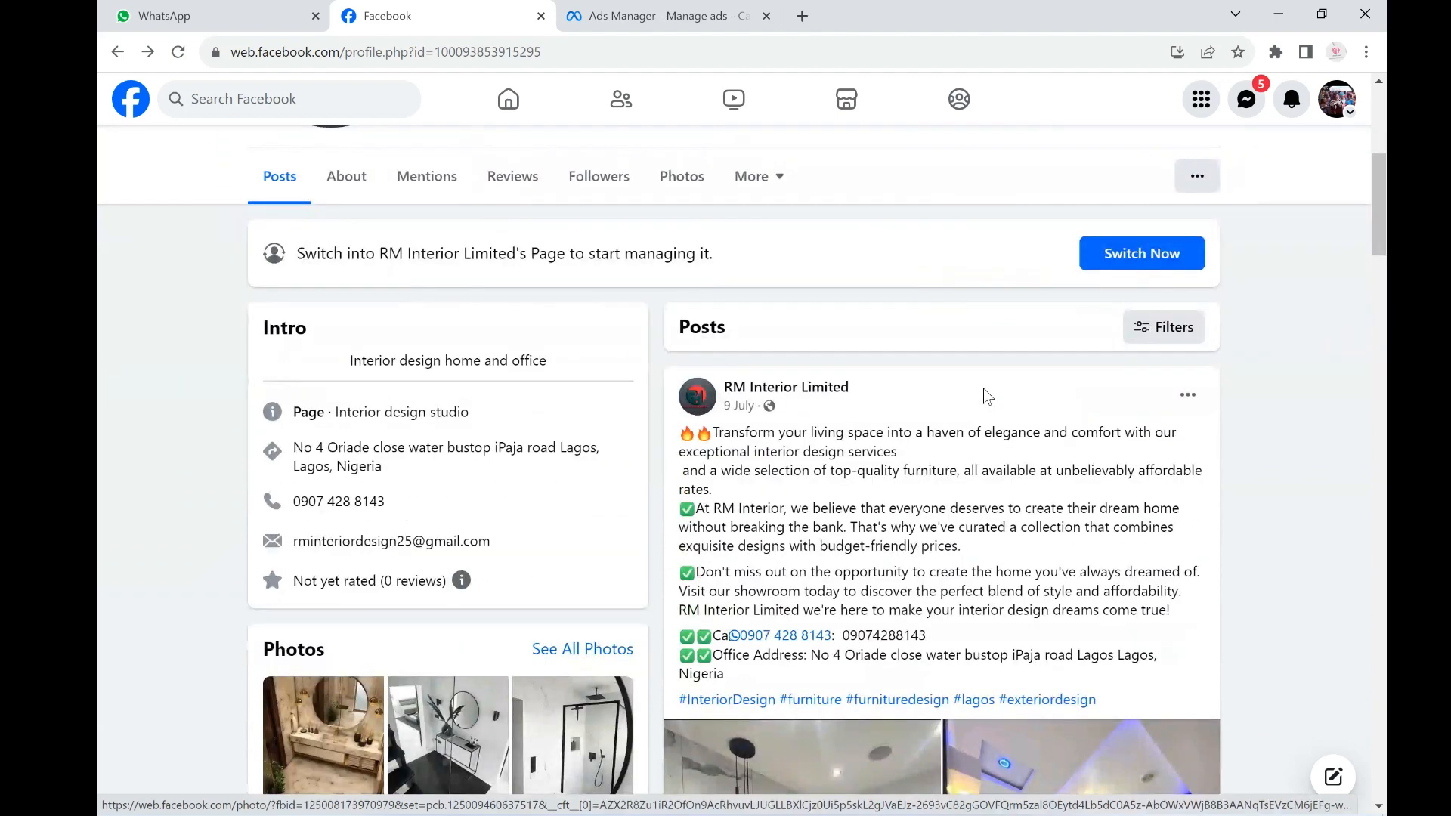
scroll(982, 389, down, 1)
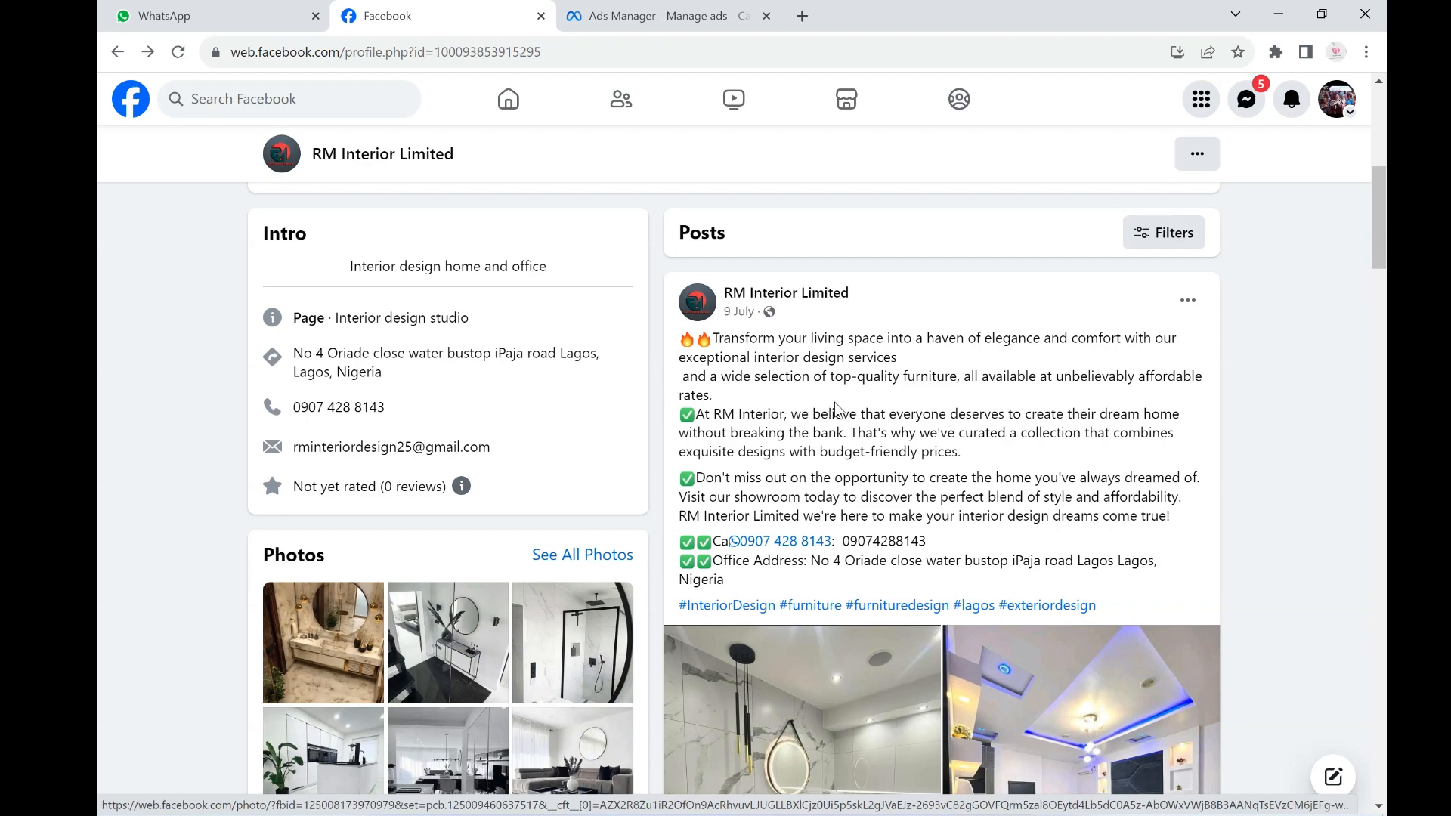
scroll(836, 409, down, 3)
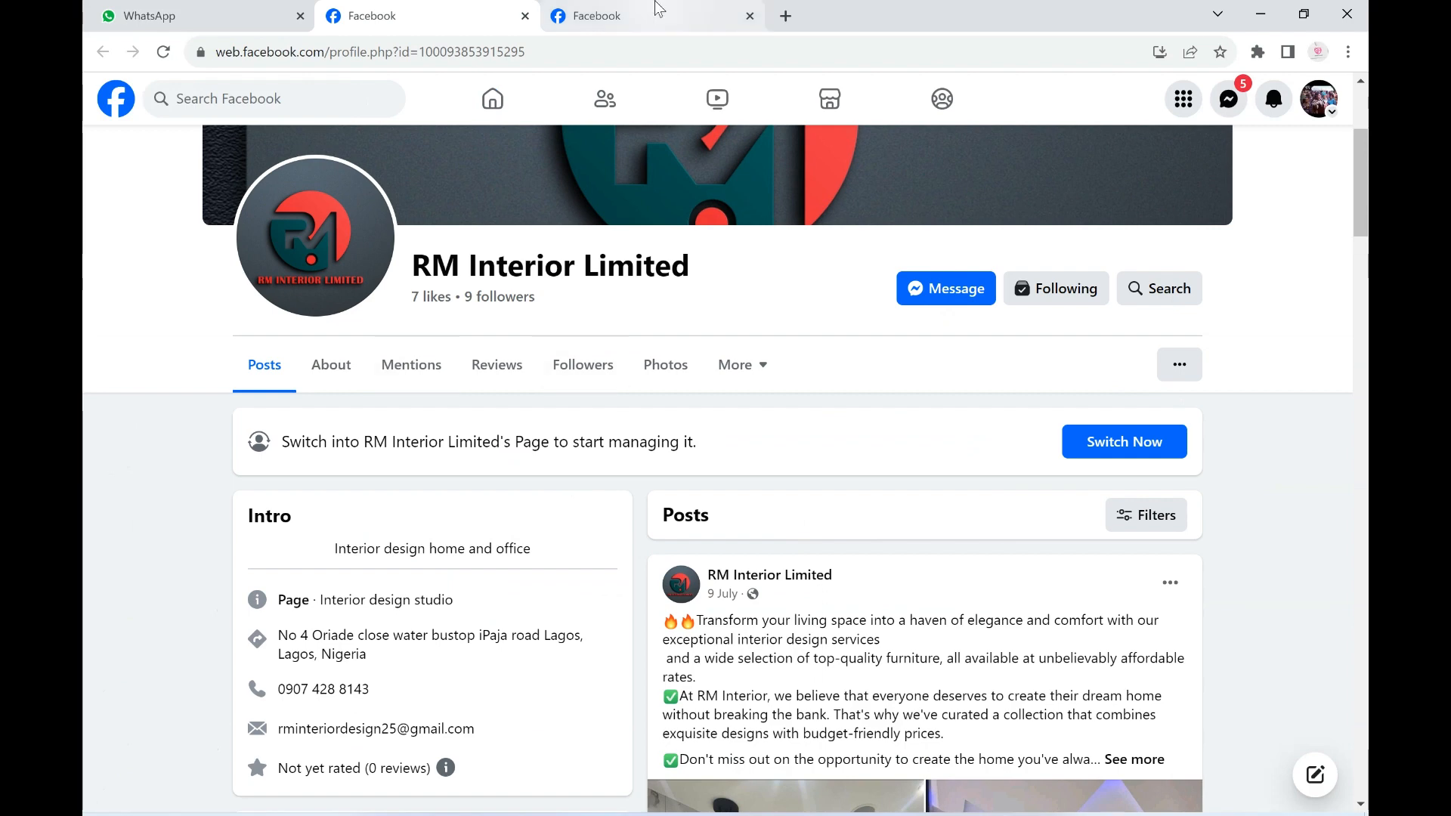
- Switch to the Facebook home feed and open Ads Manager from the expanded shortcuts
click(656, 10)
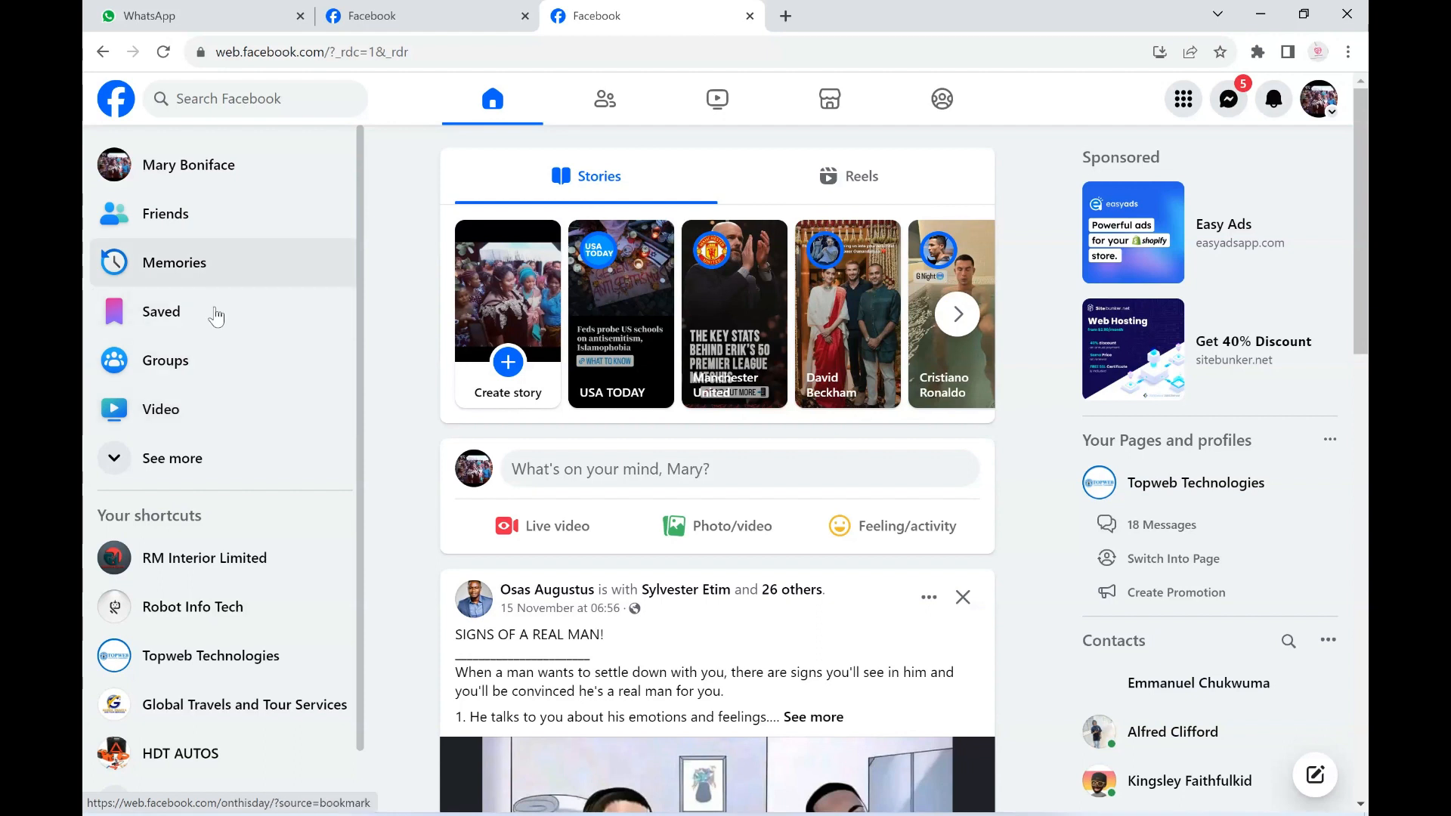
click(156, 470)
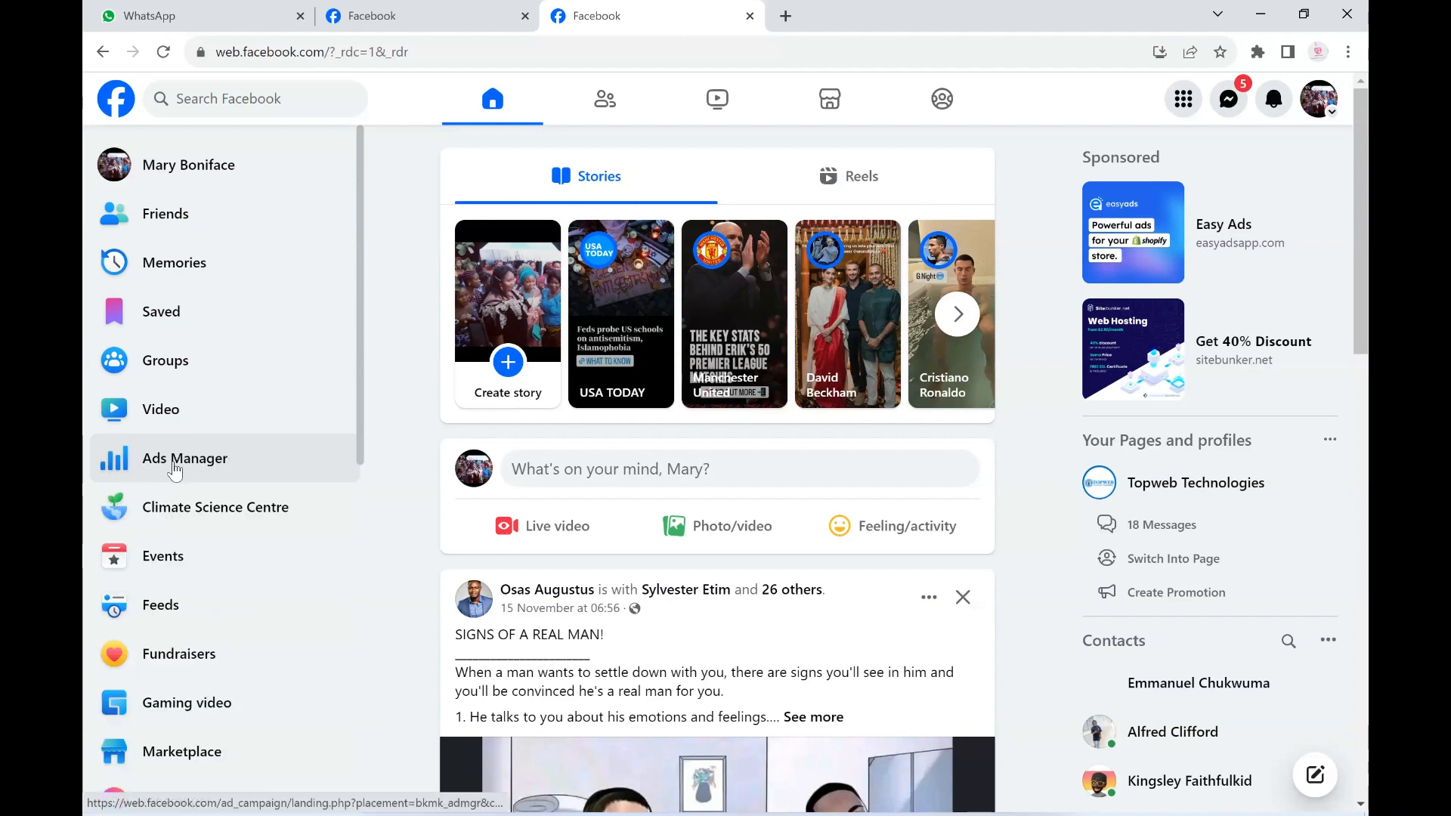
click(173, 467)
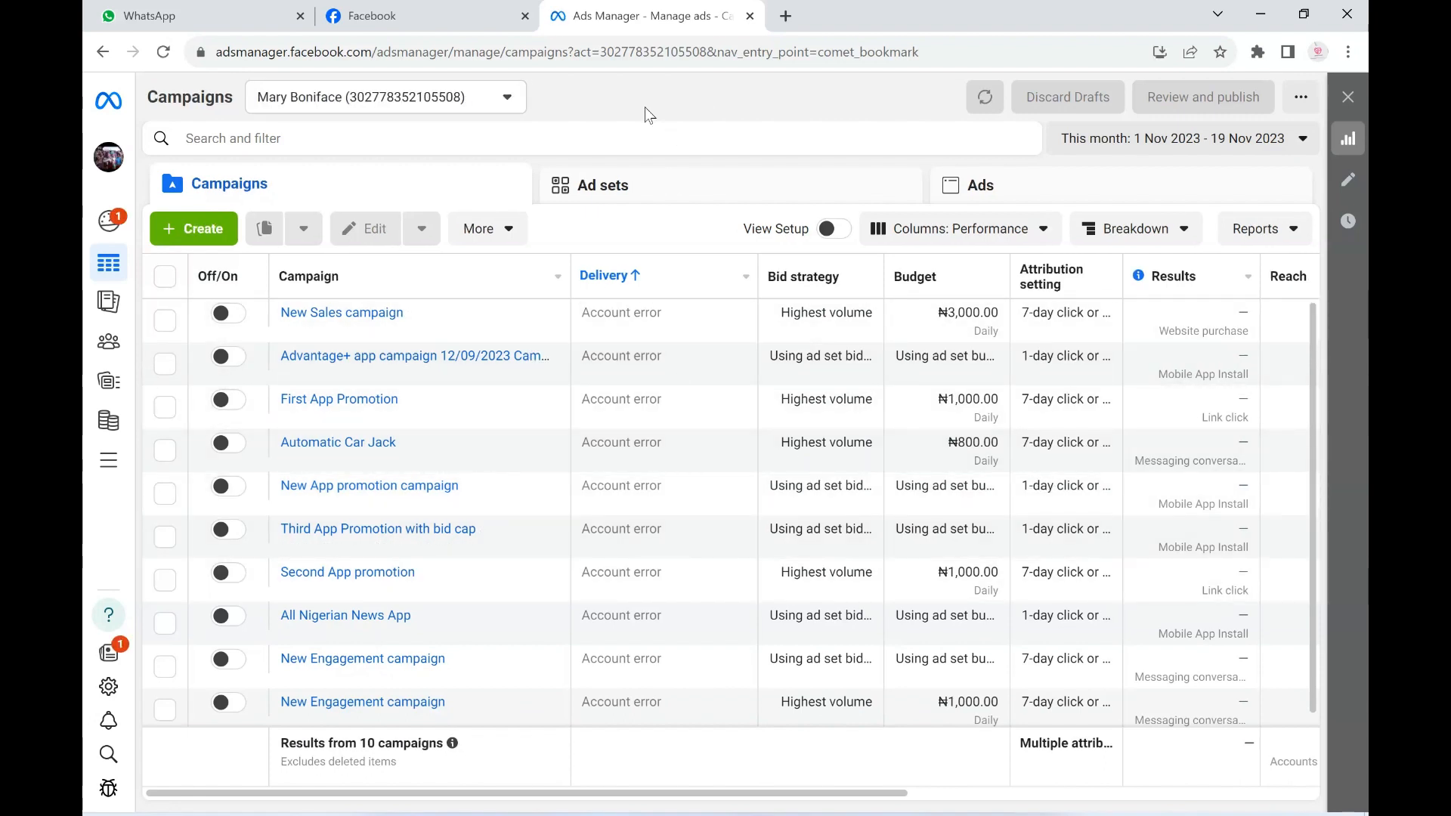
- Create a new campaign with Engagement as the campaign objective
click(203, 234)
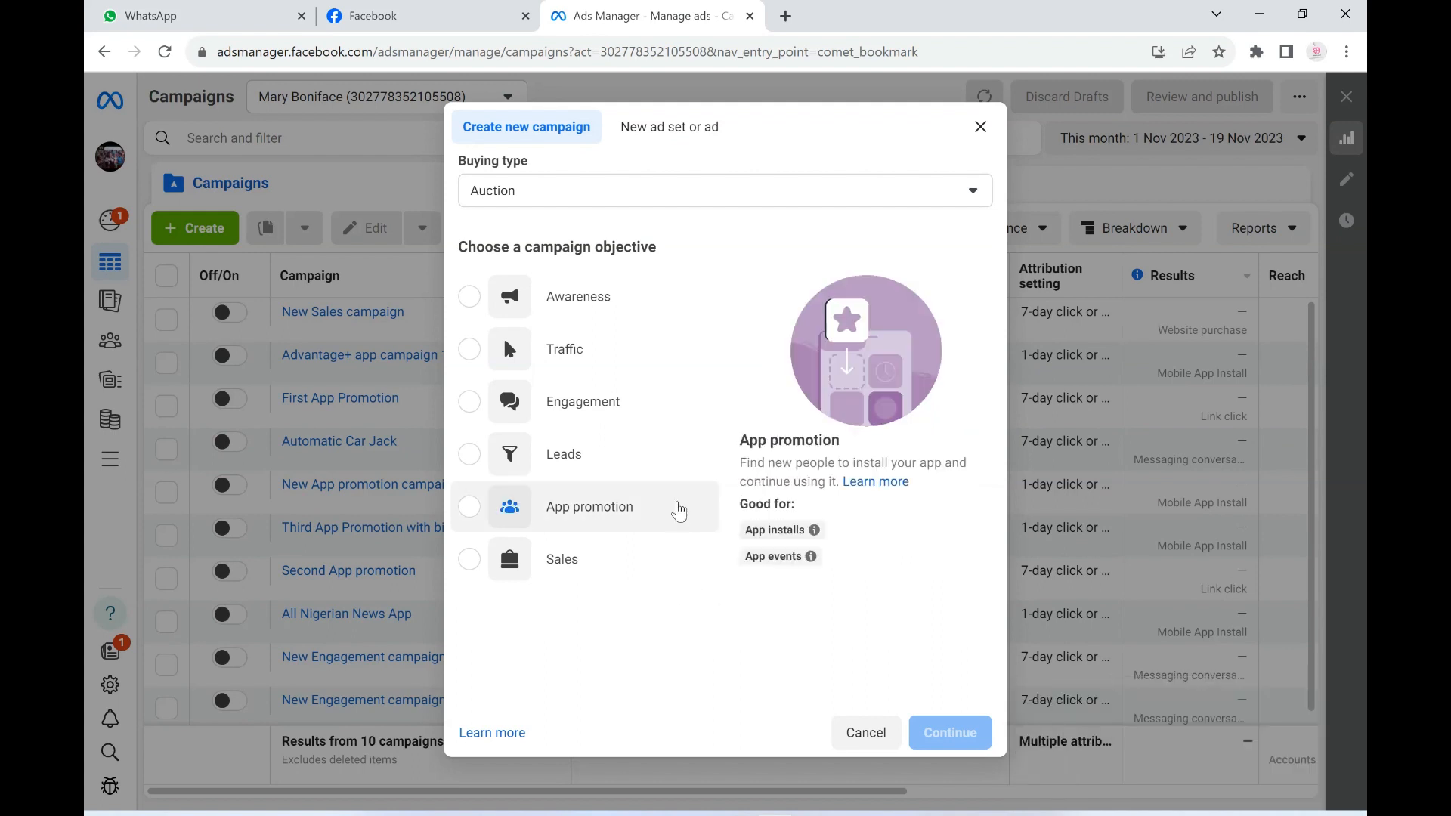
click(601, 418)
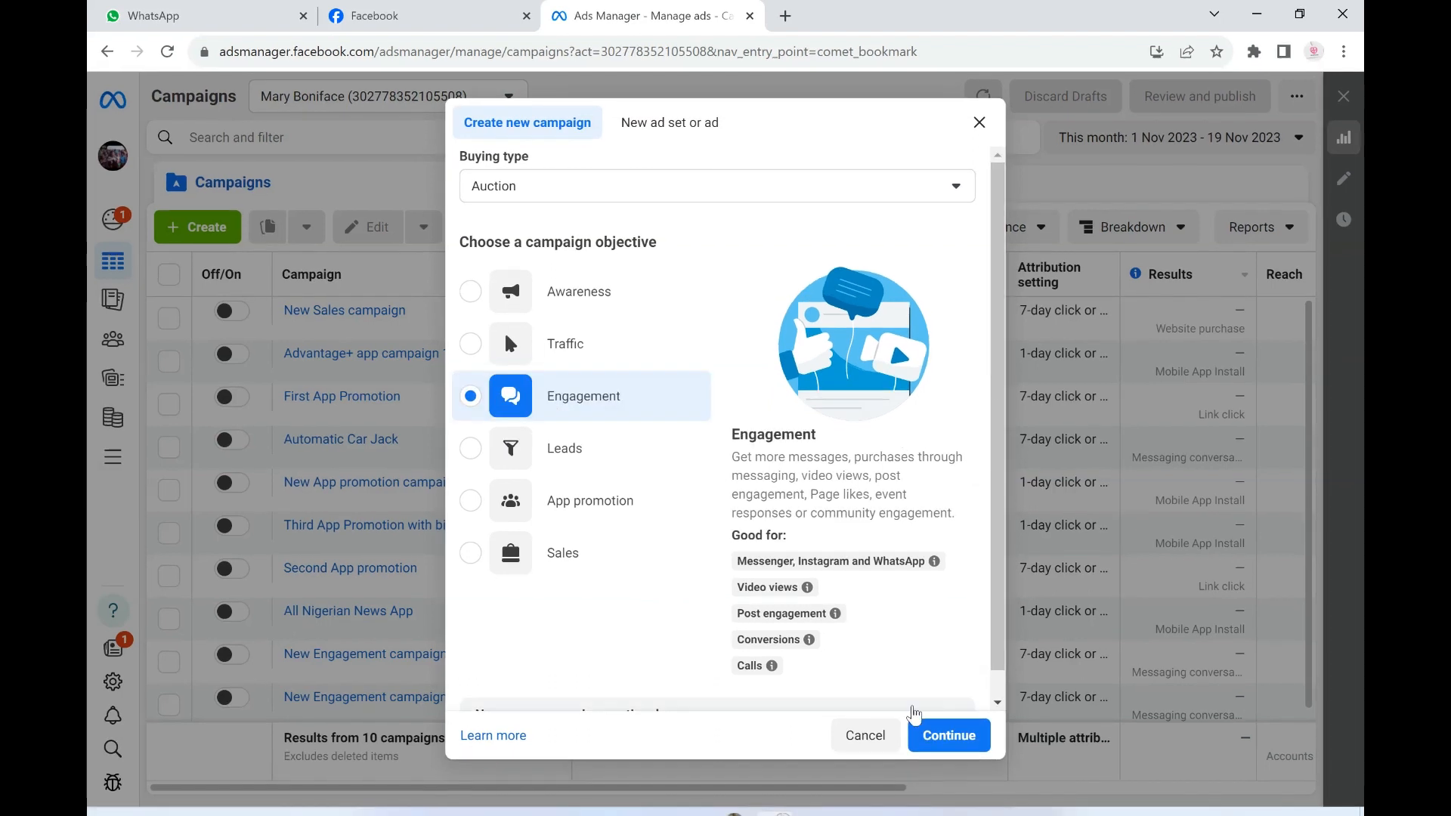
click(950, 746)
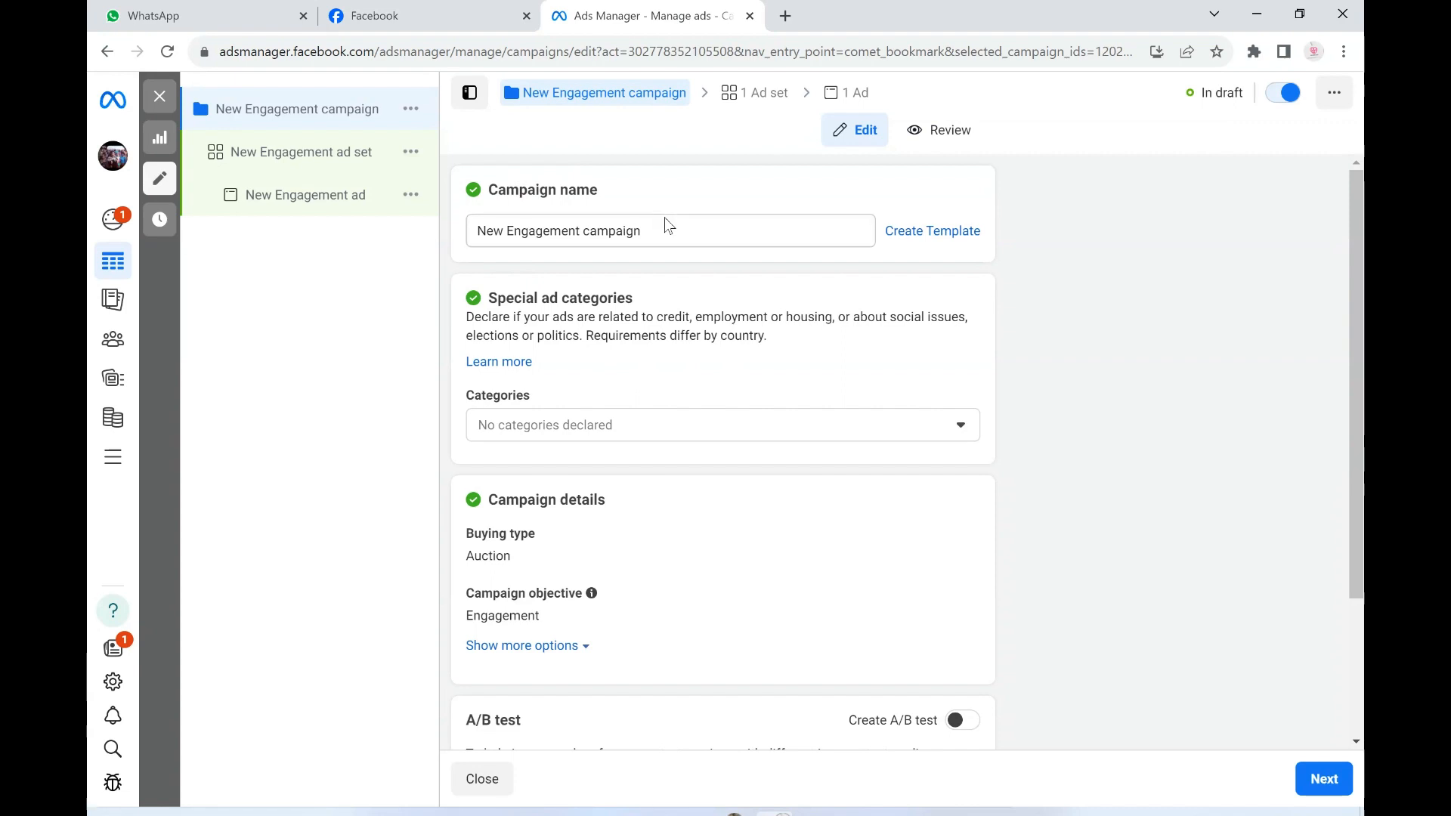
- Rename the campaign as Interior Design Campaign
click(615, 234)
key(ctrl+a)
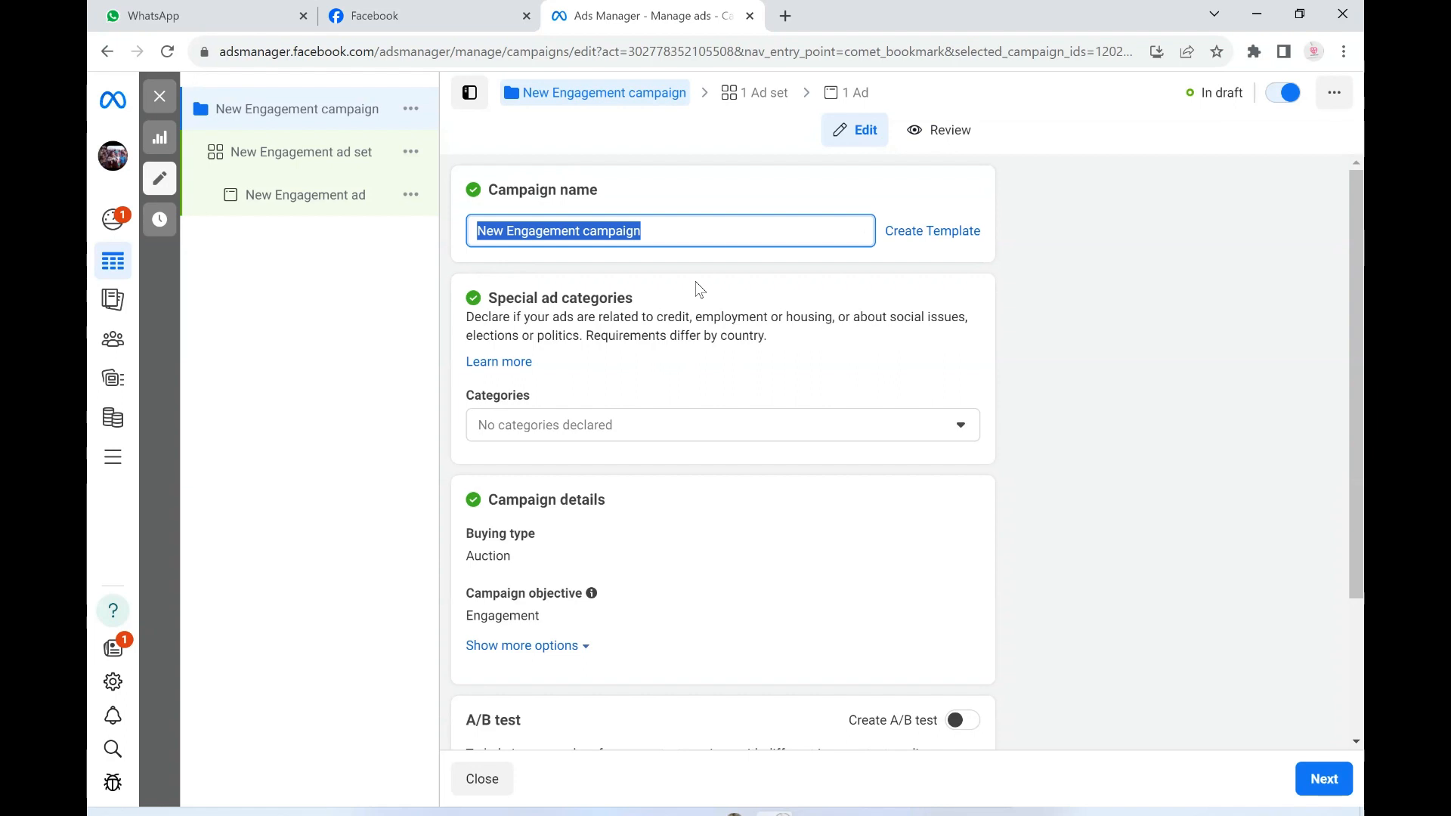
text(Int)
text(er)
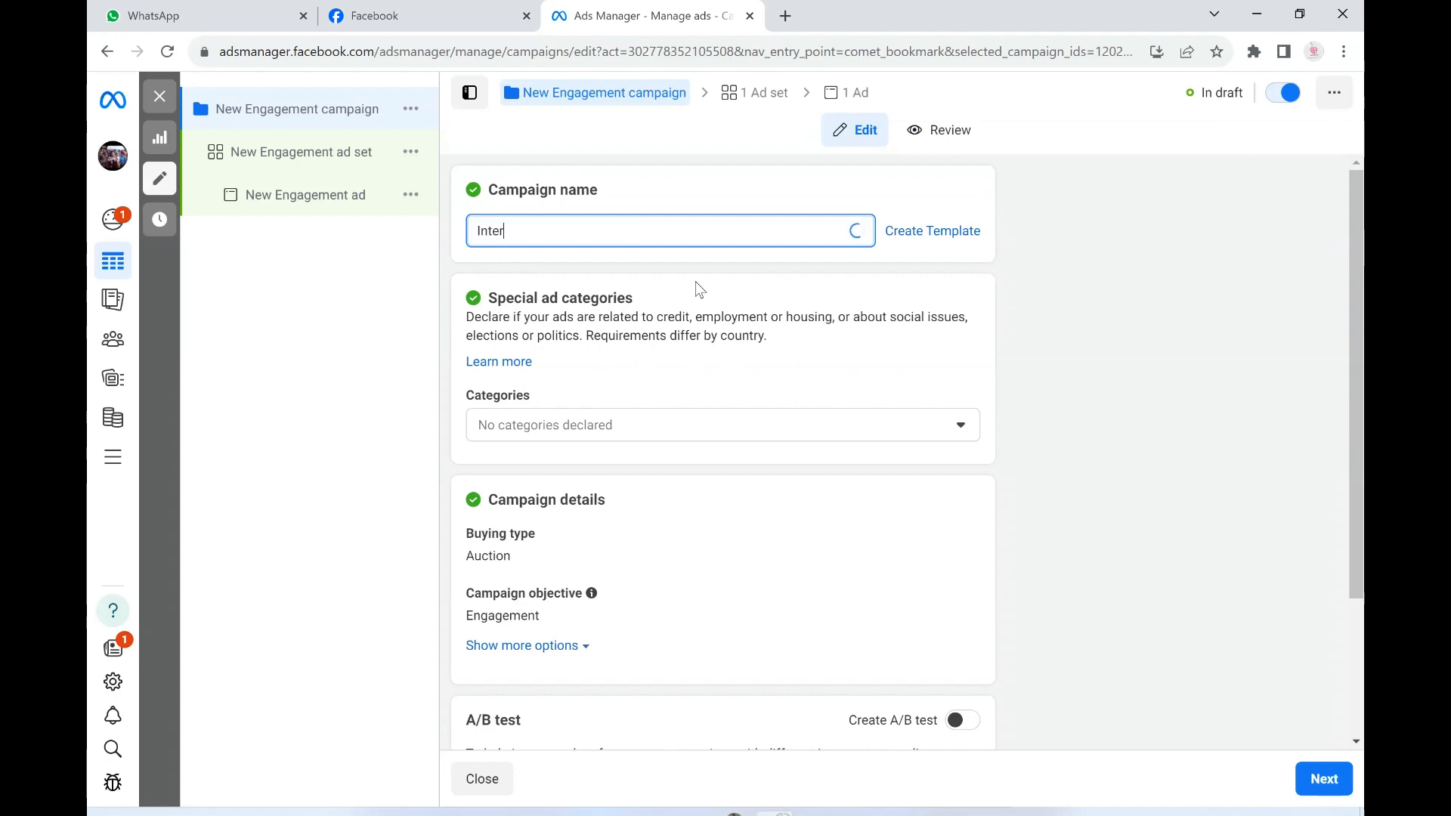
text(ior Design)
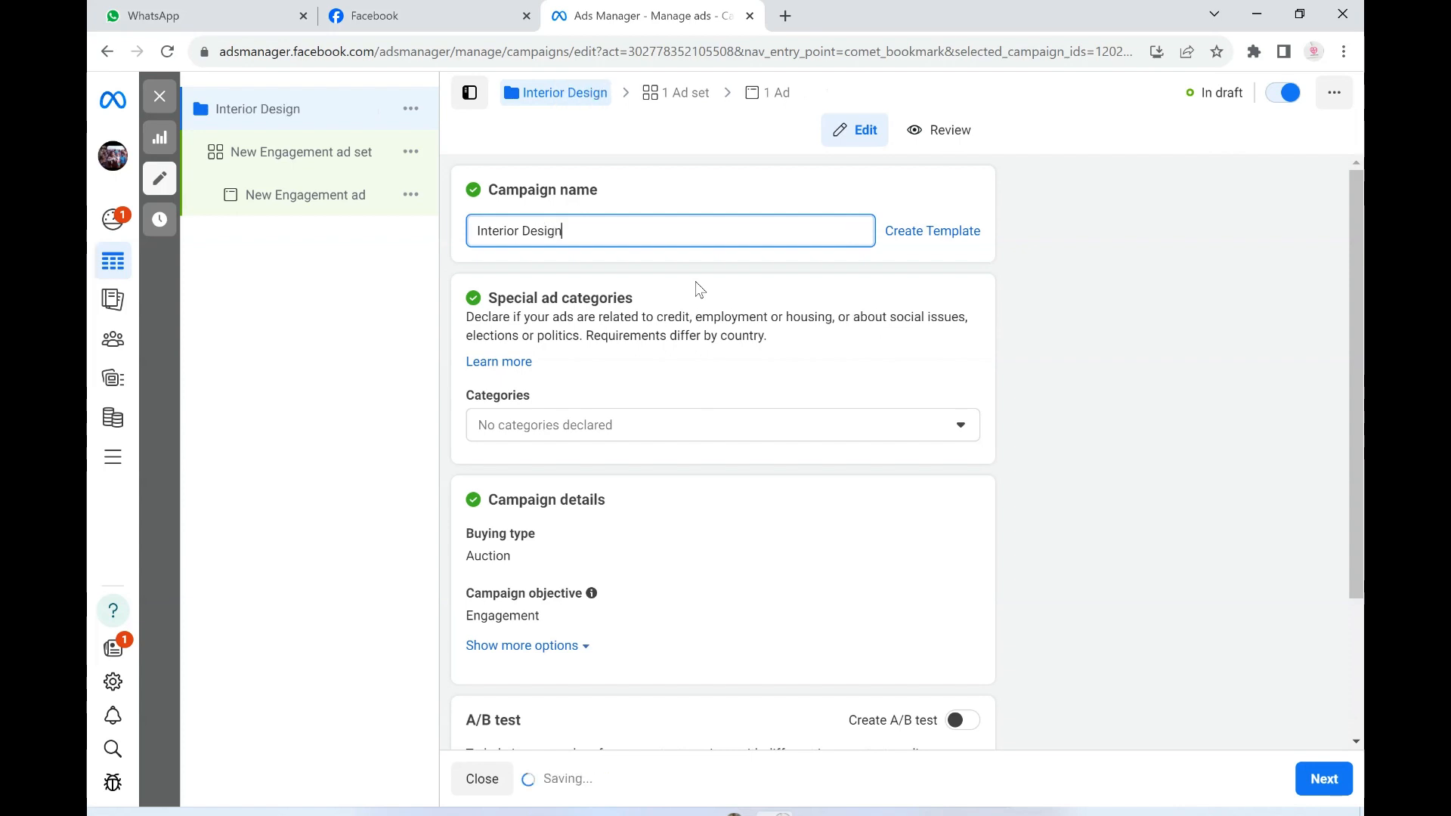
text( Campaign)
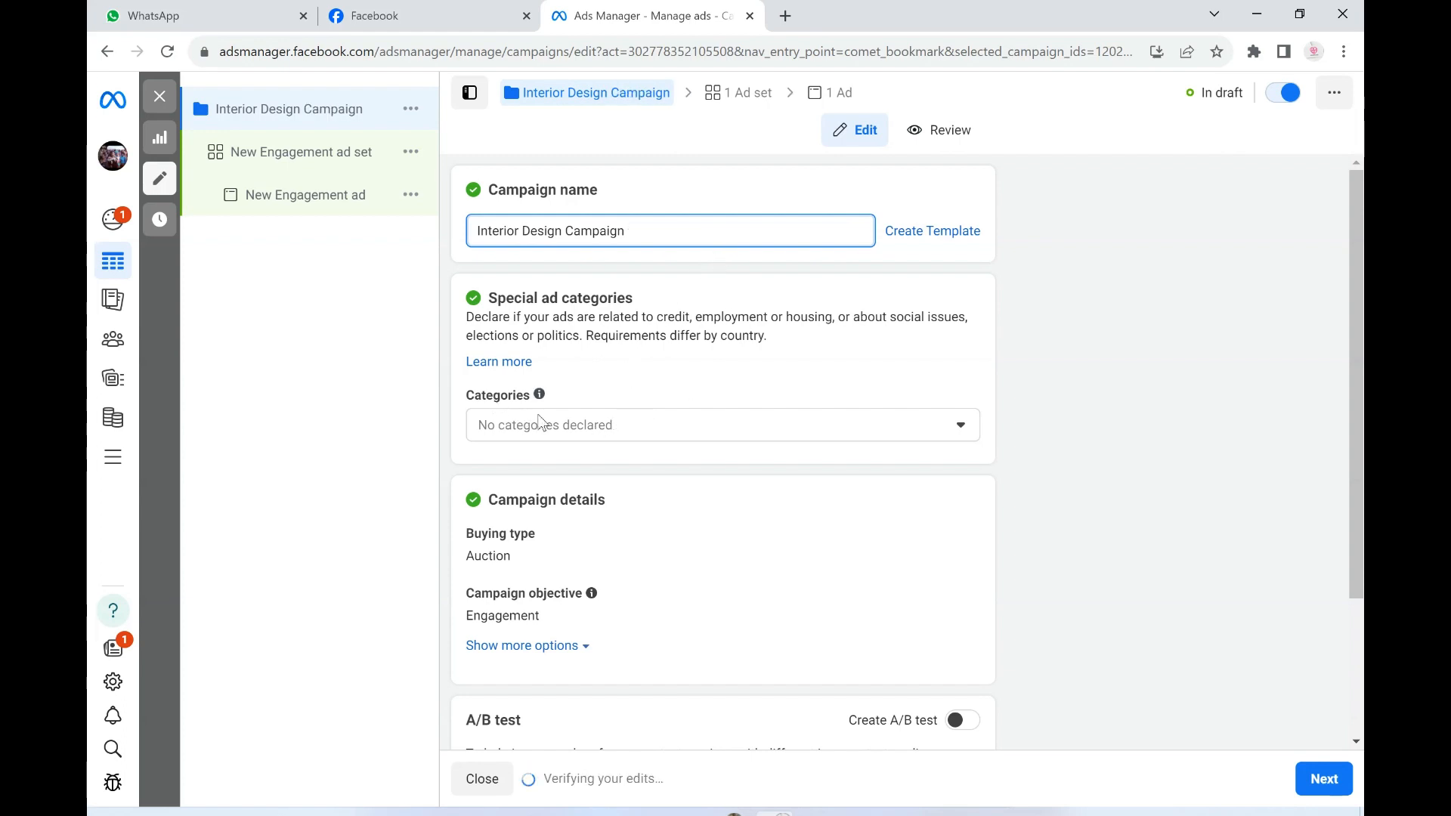
- Review the special ad category choices without declaring any, and show the additional options in the campaign details
click(572, 429)
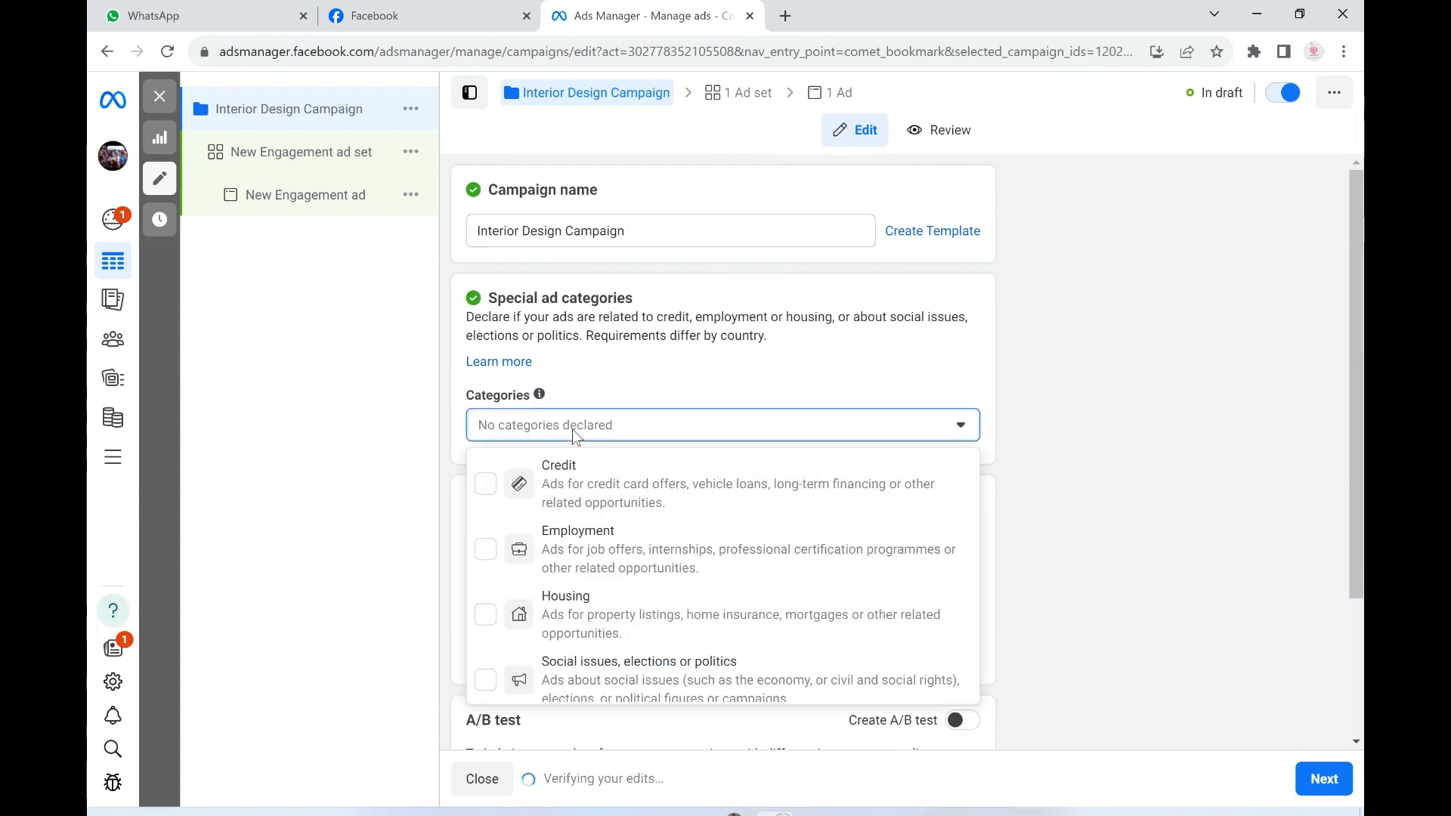
click(604, 420)
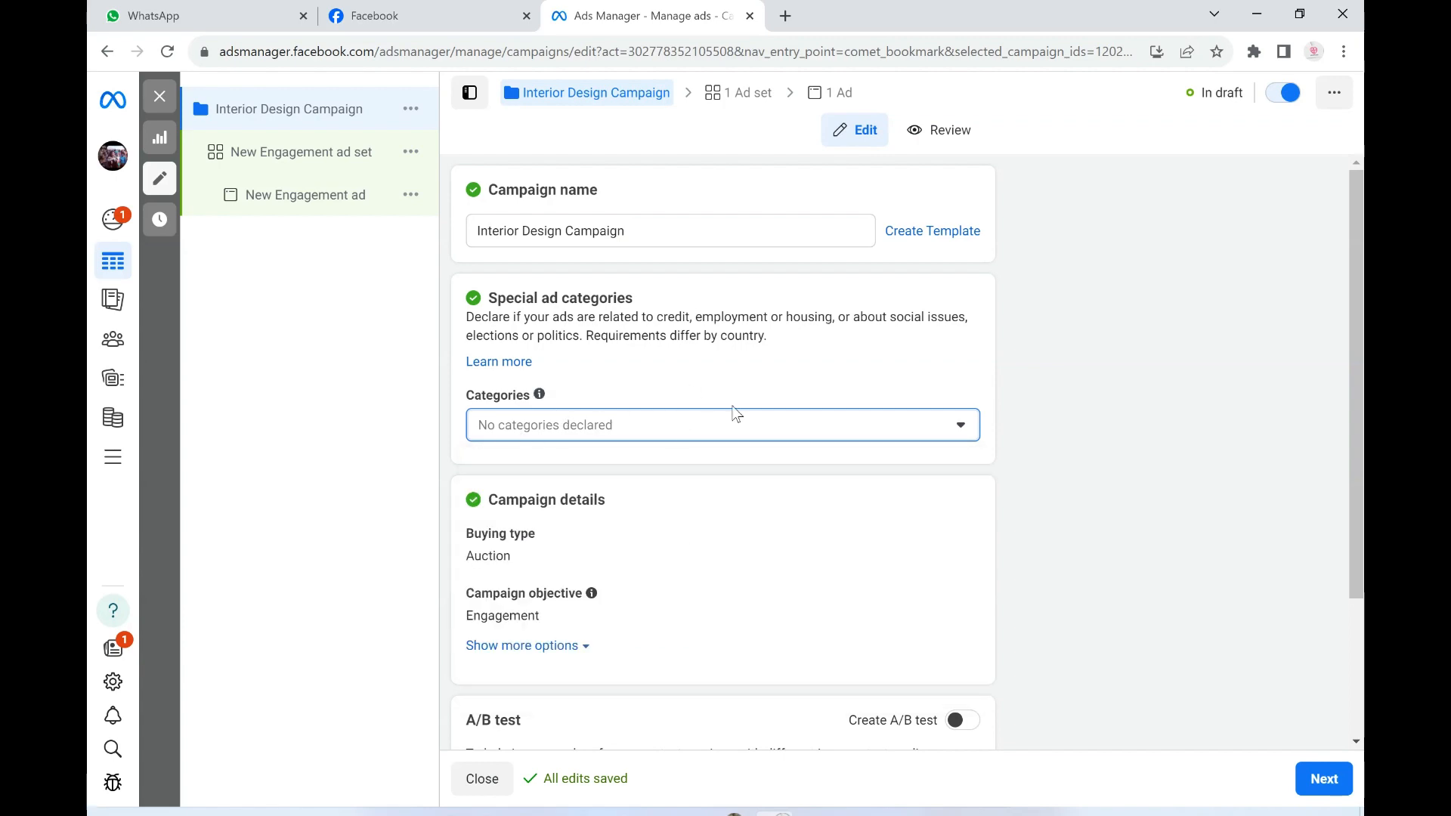
scroll(887, 414, down, 3)
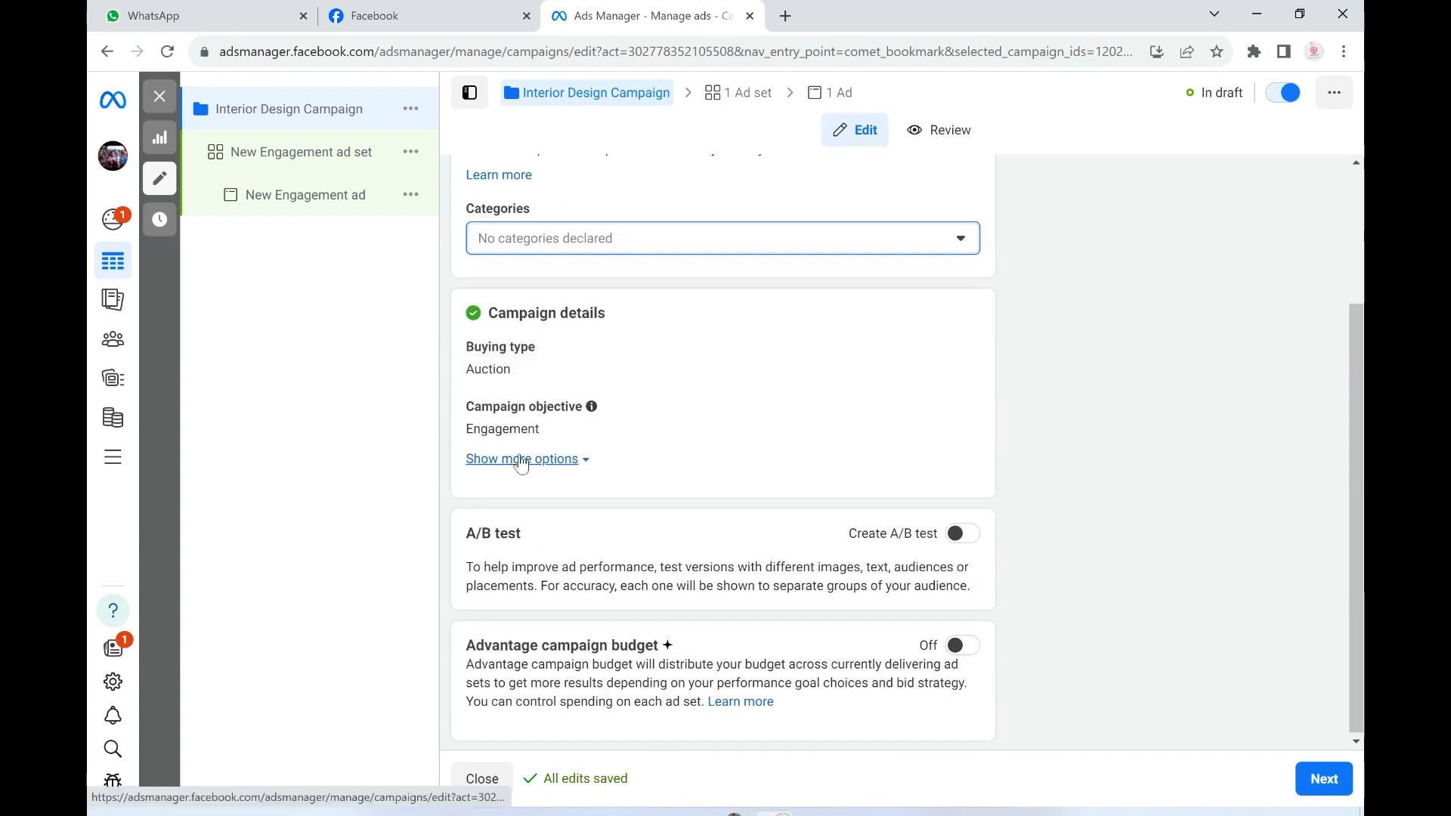
click(521, 459)
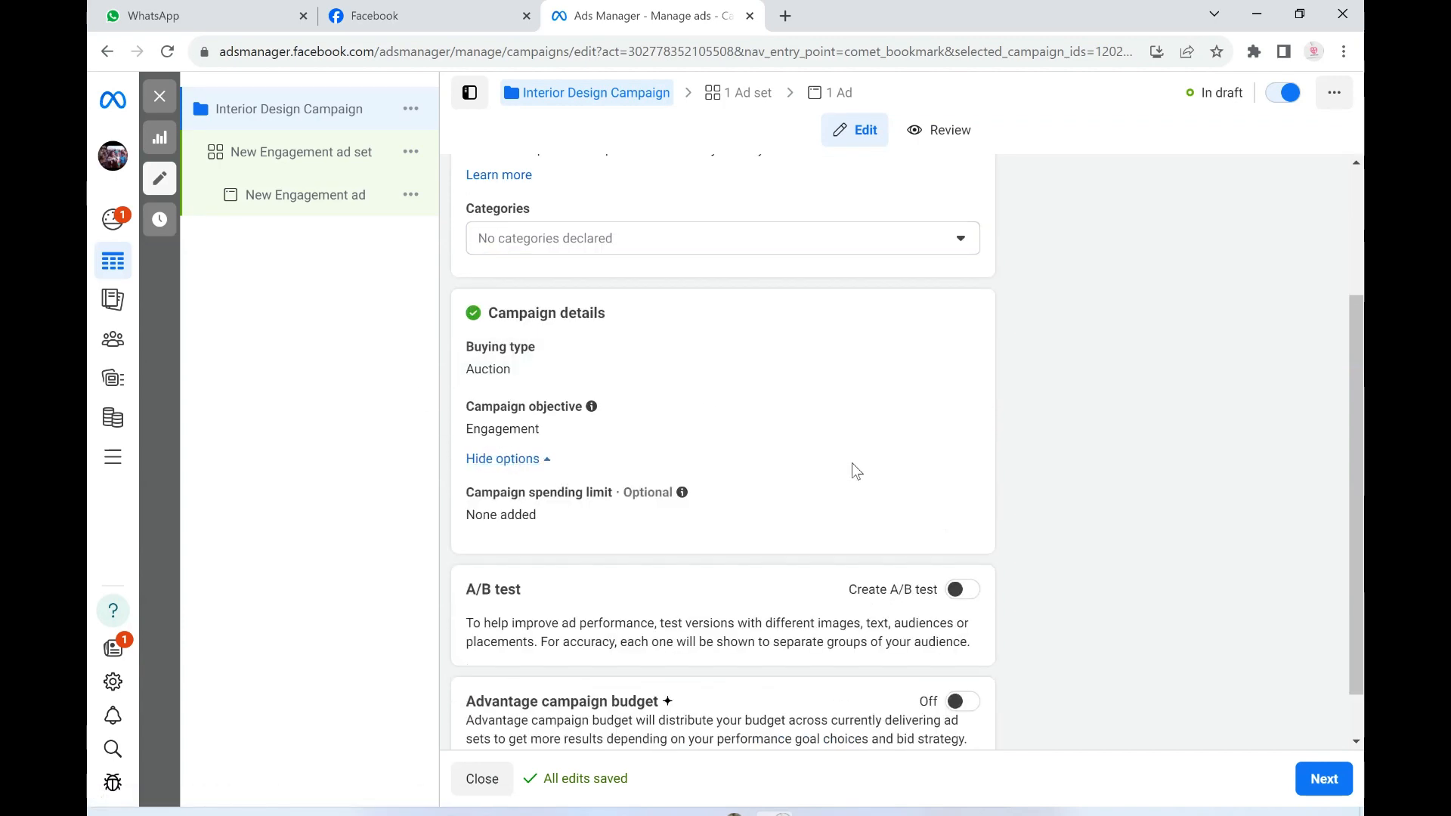
scroll(790, 473, down, 1)
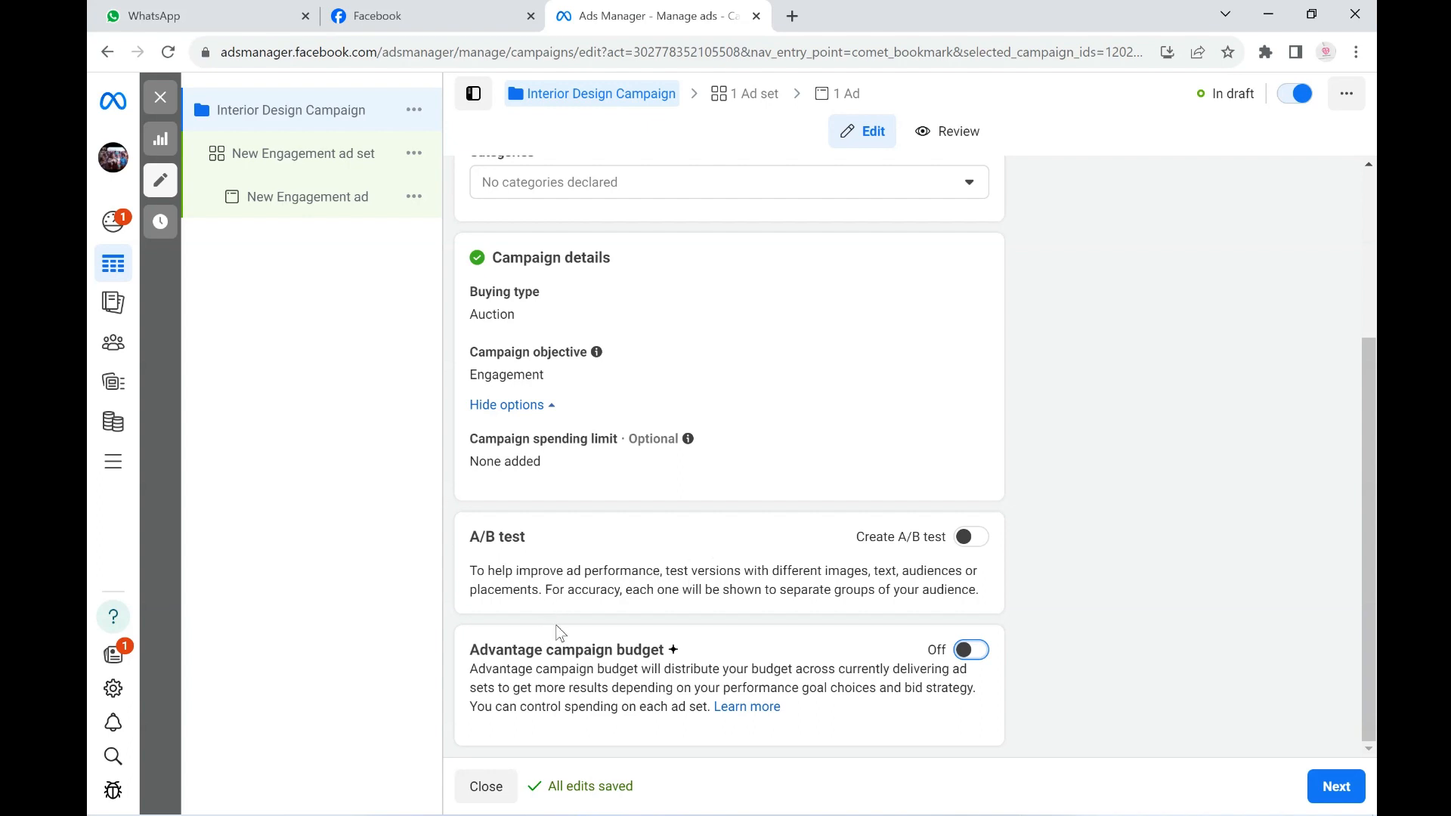
- Turn on Advantage campaign budget and set the daily campaign budget to ₦3,000
drag(464, 656, 675, 659)
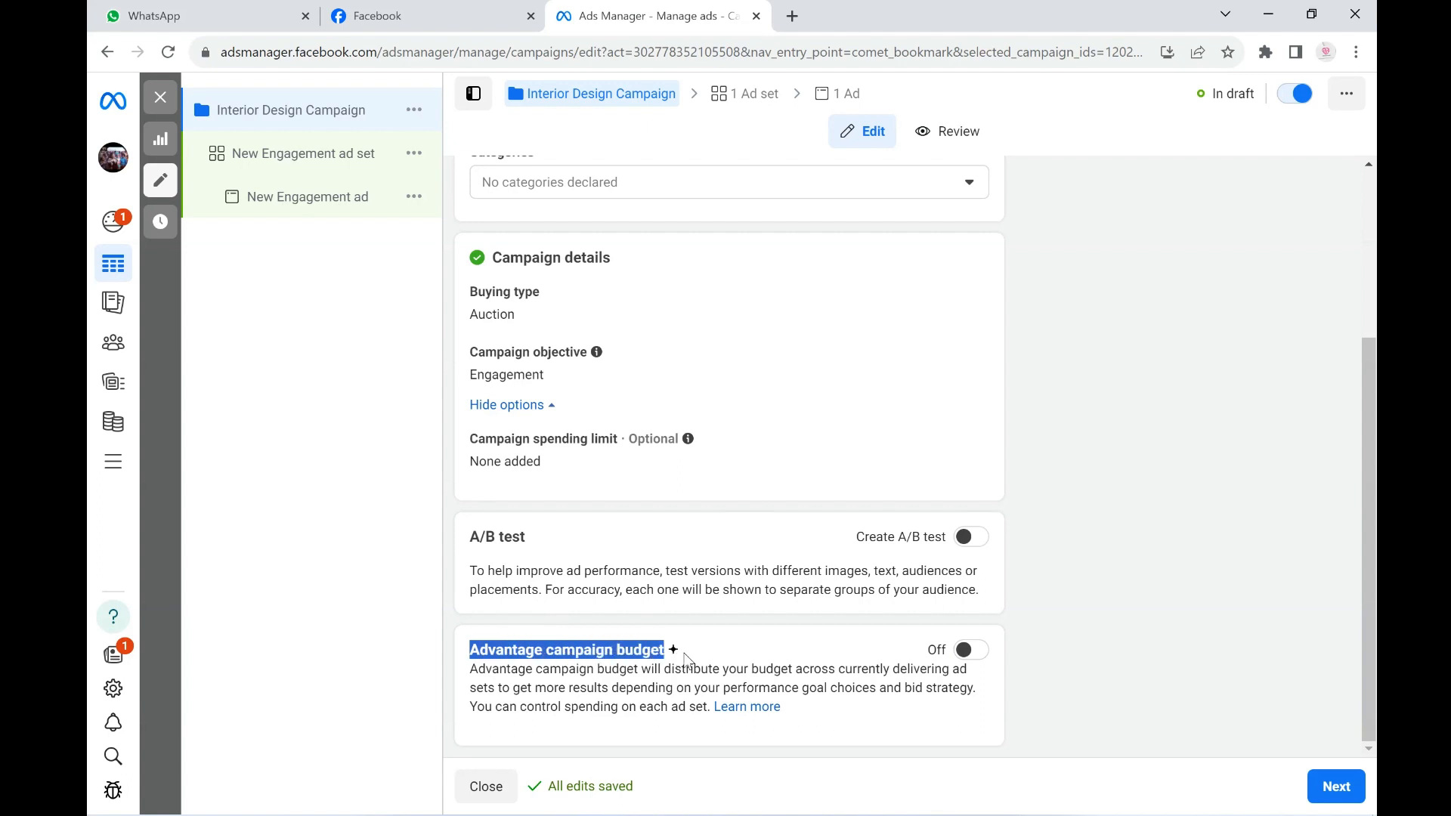
click(974, 651)
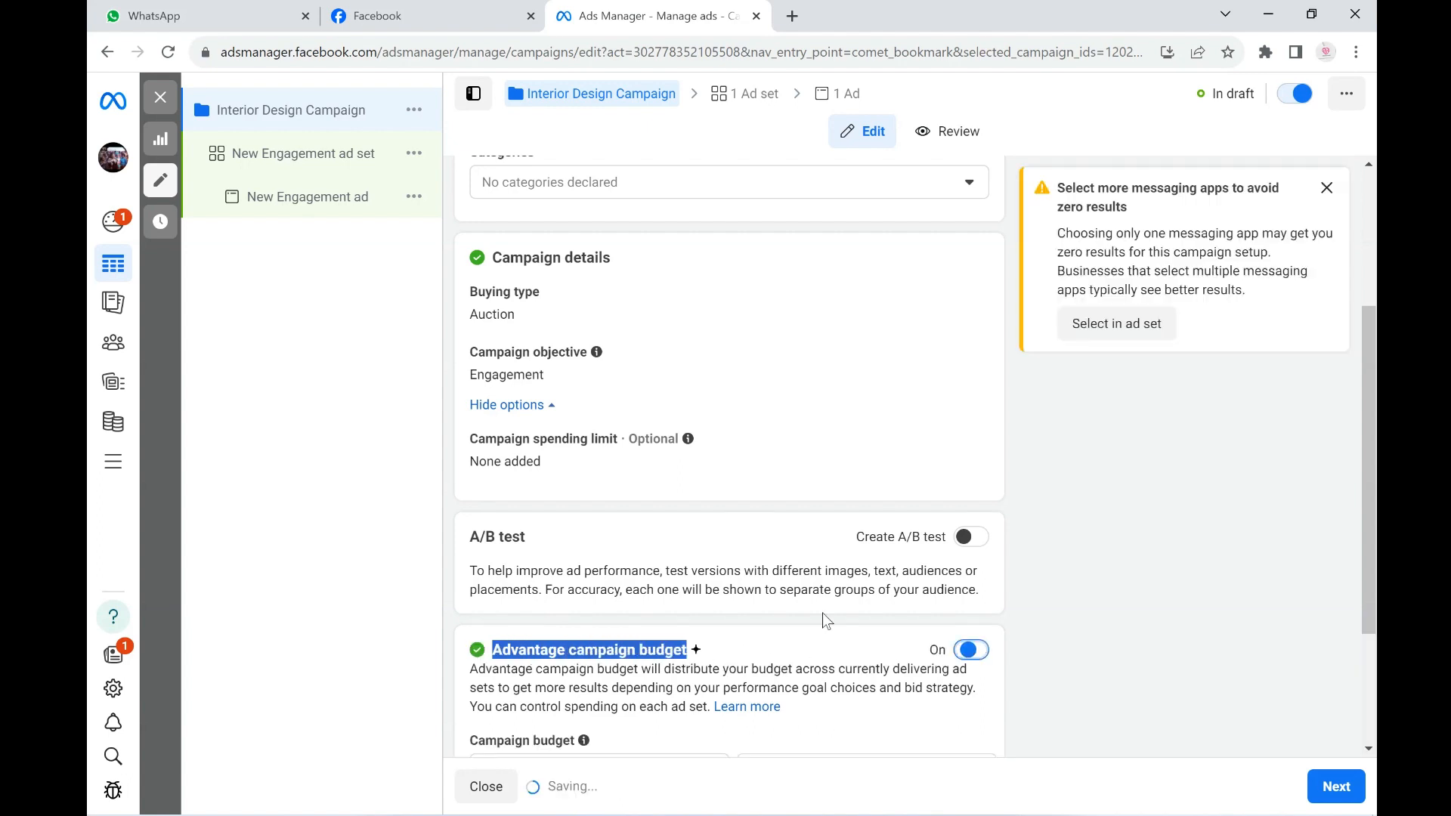
scroll(826, 620, down, 3)
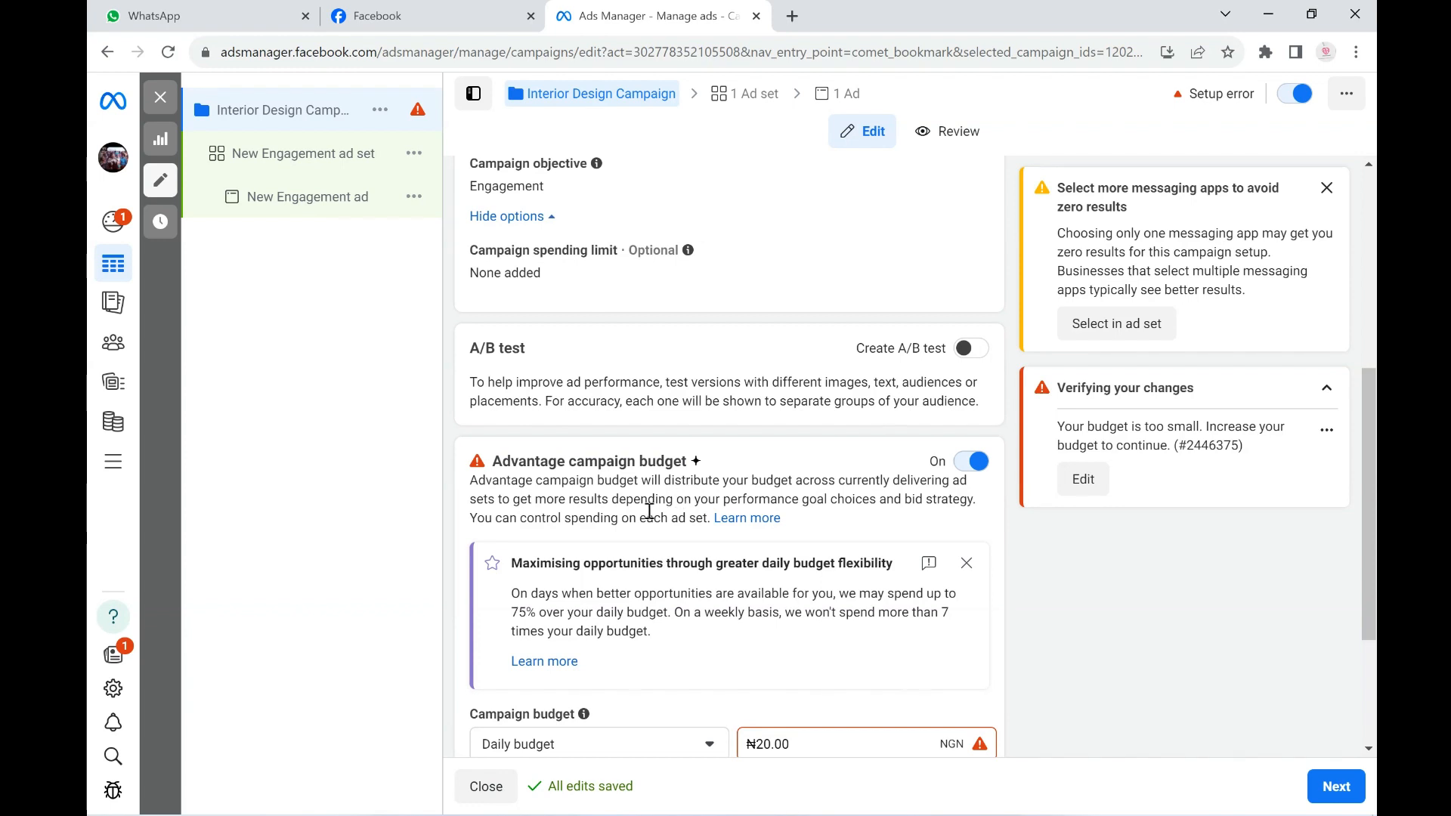
scroll(739, 496, down, 1)
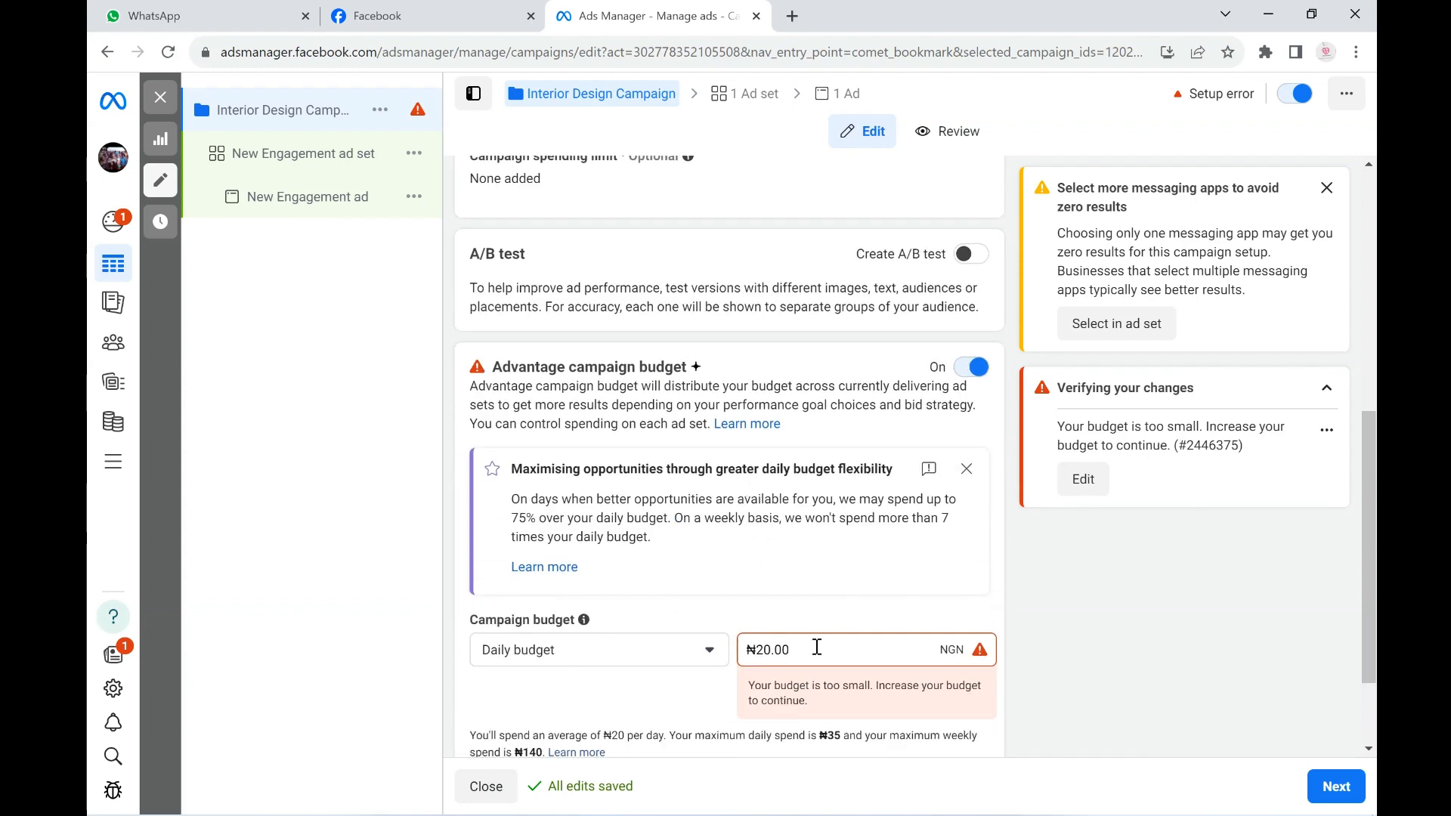
drag(818, 646, 741, 659)
text(3000)
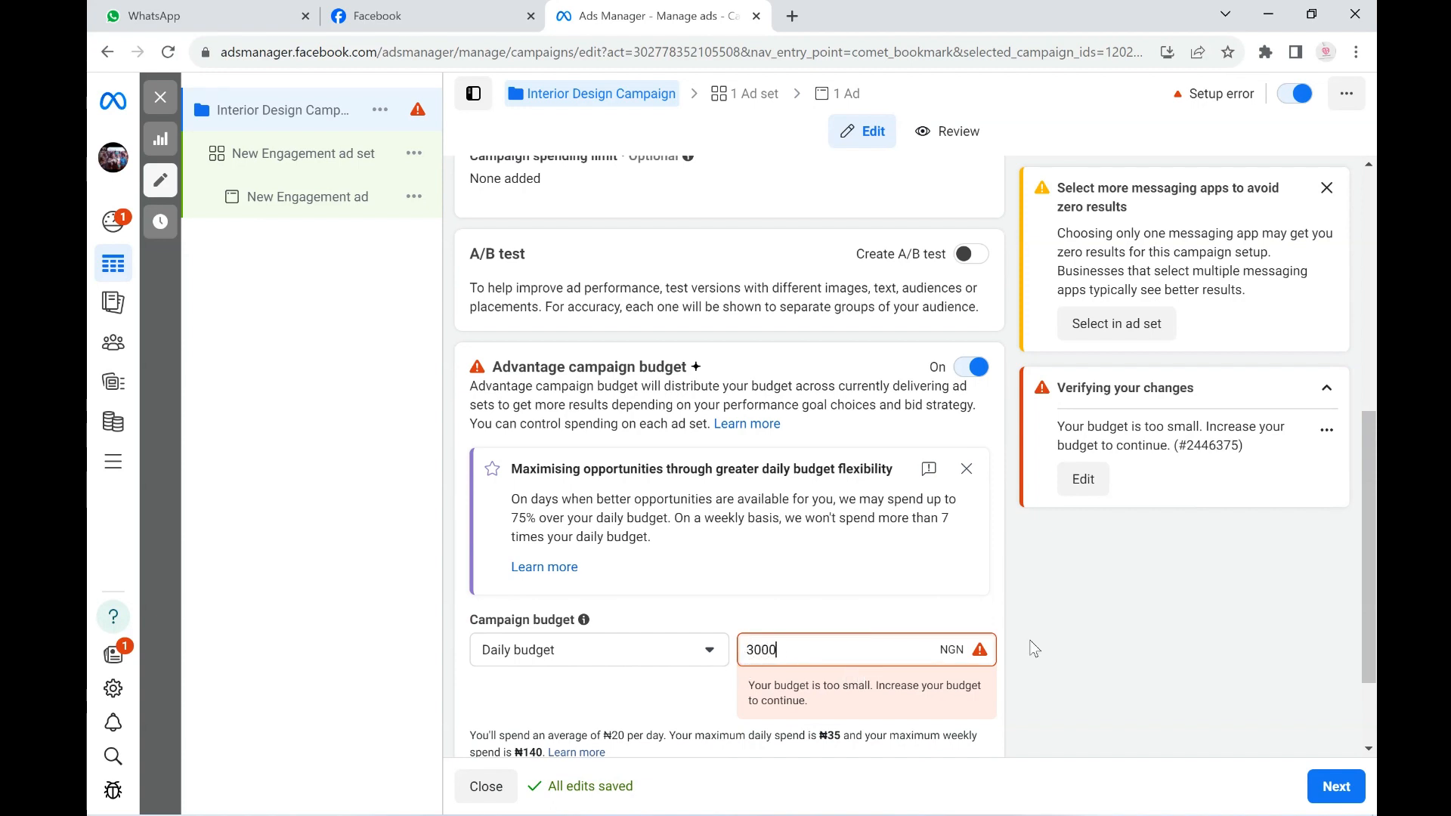
click(1111, 609)
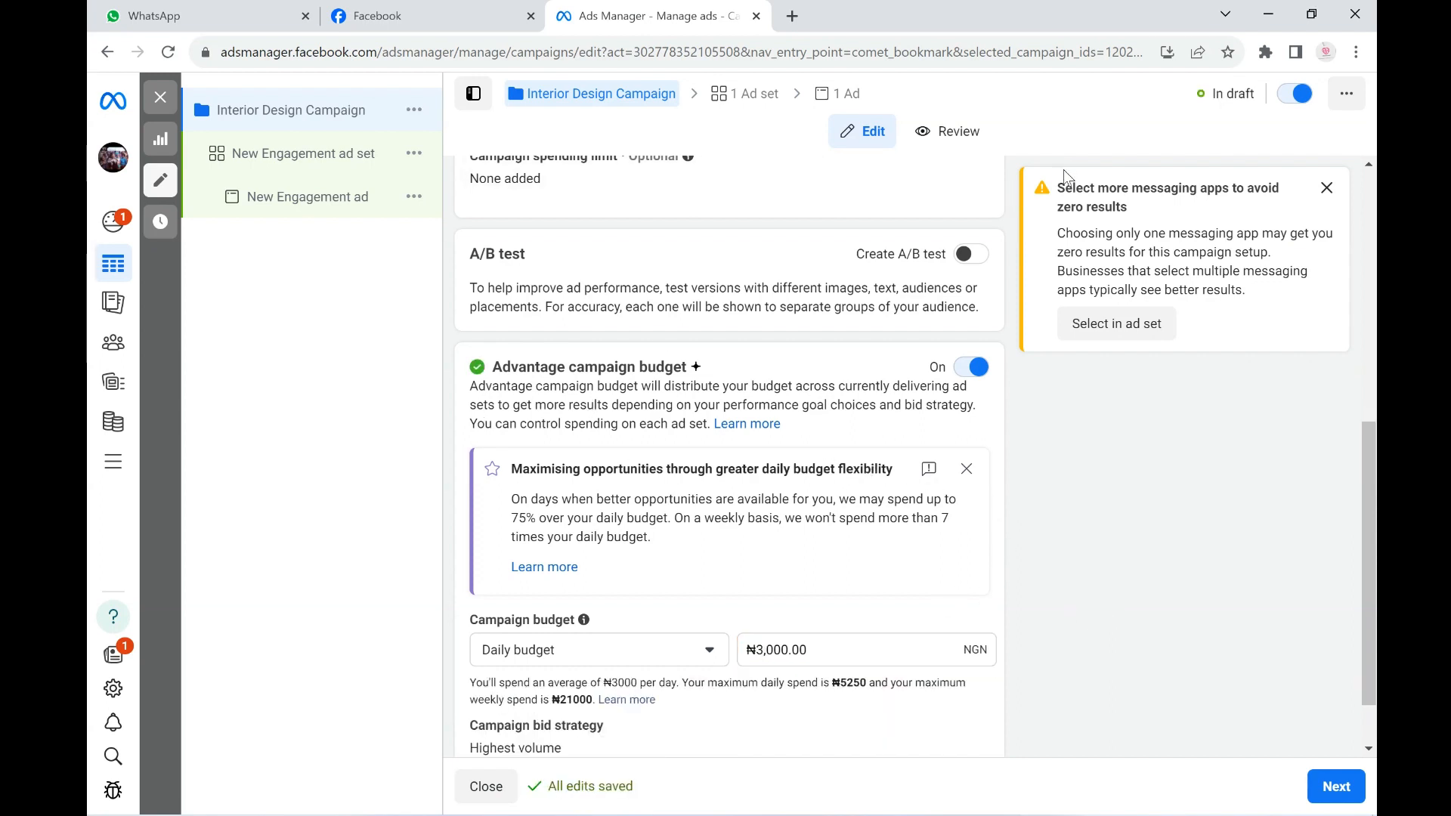
drag(1057, 187, 1161, 222)
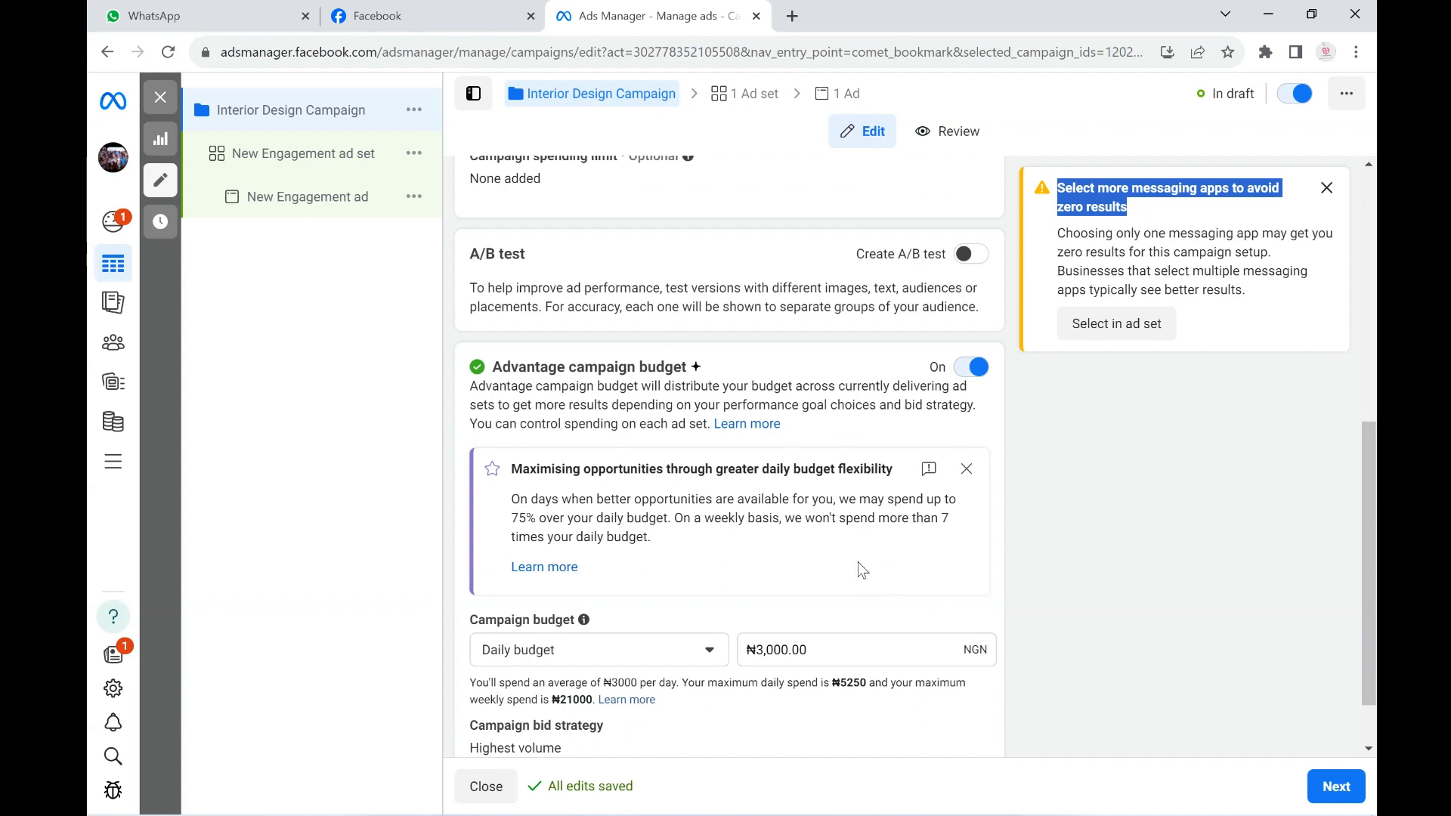
- Show the additional Advantage campaign budget options and proceed to the ad set settings
scroll(720, 517, down, 1)
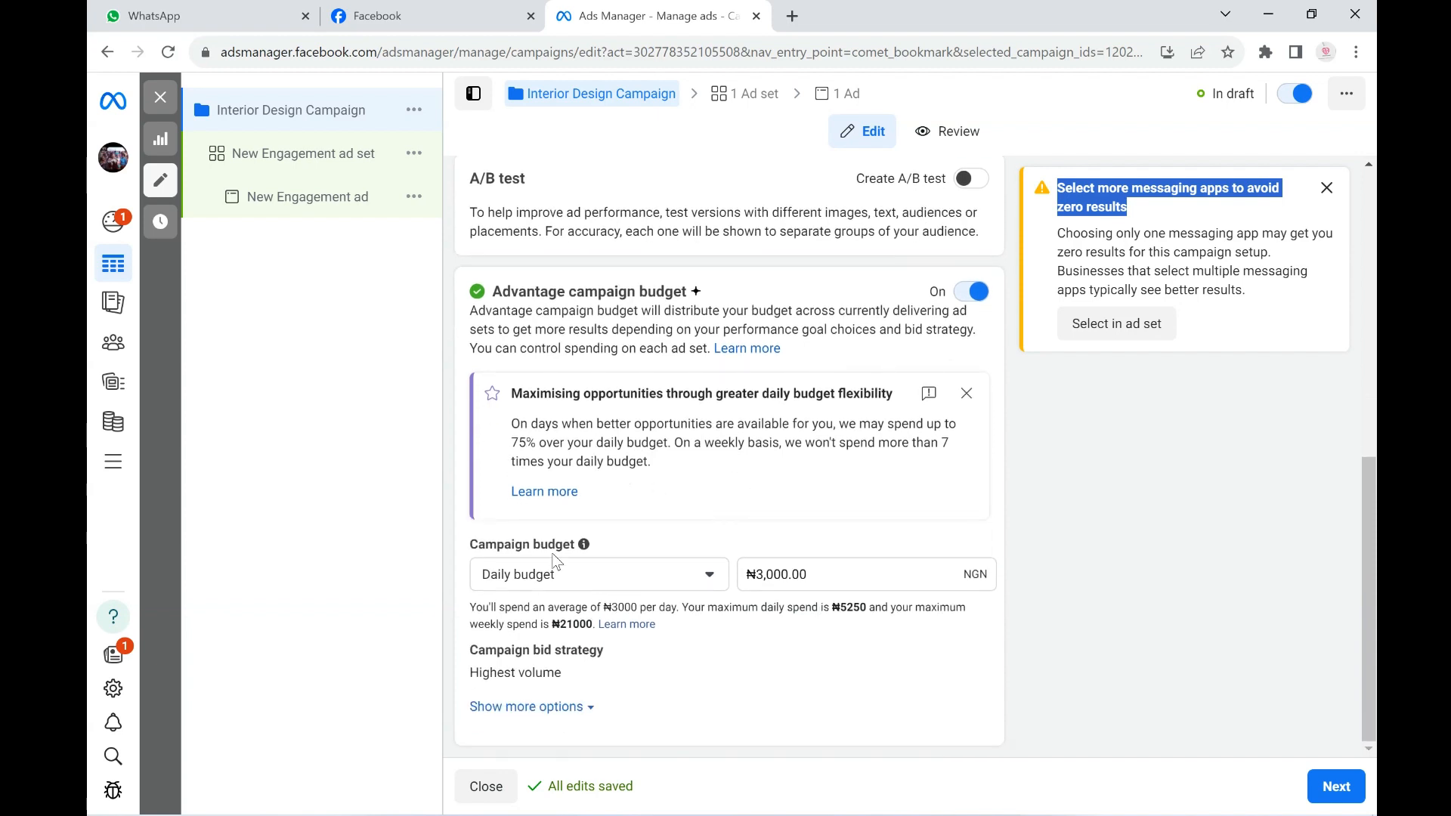
click(806, 572)
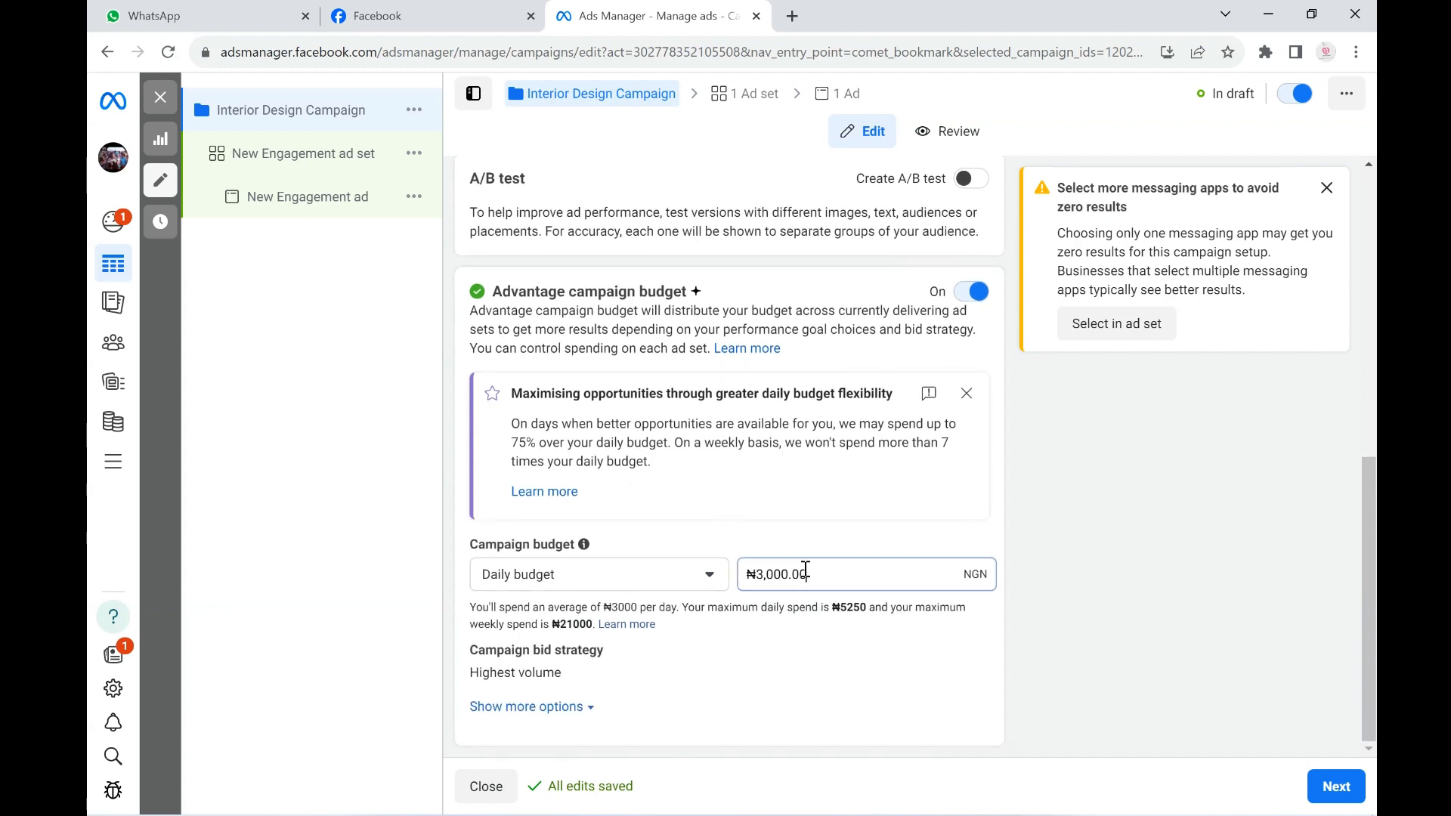
drag(806, 572, 726, 576)
click(1124, 544)
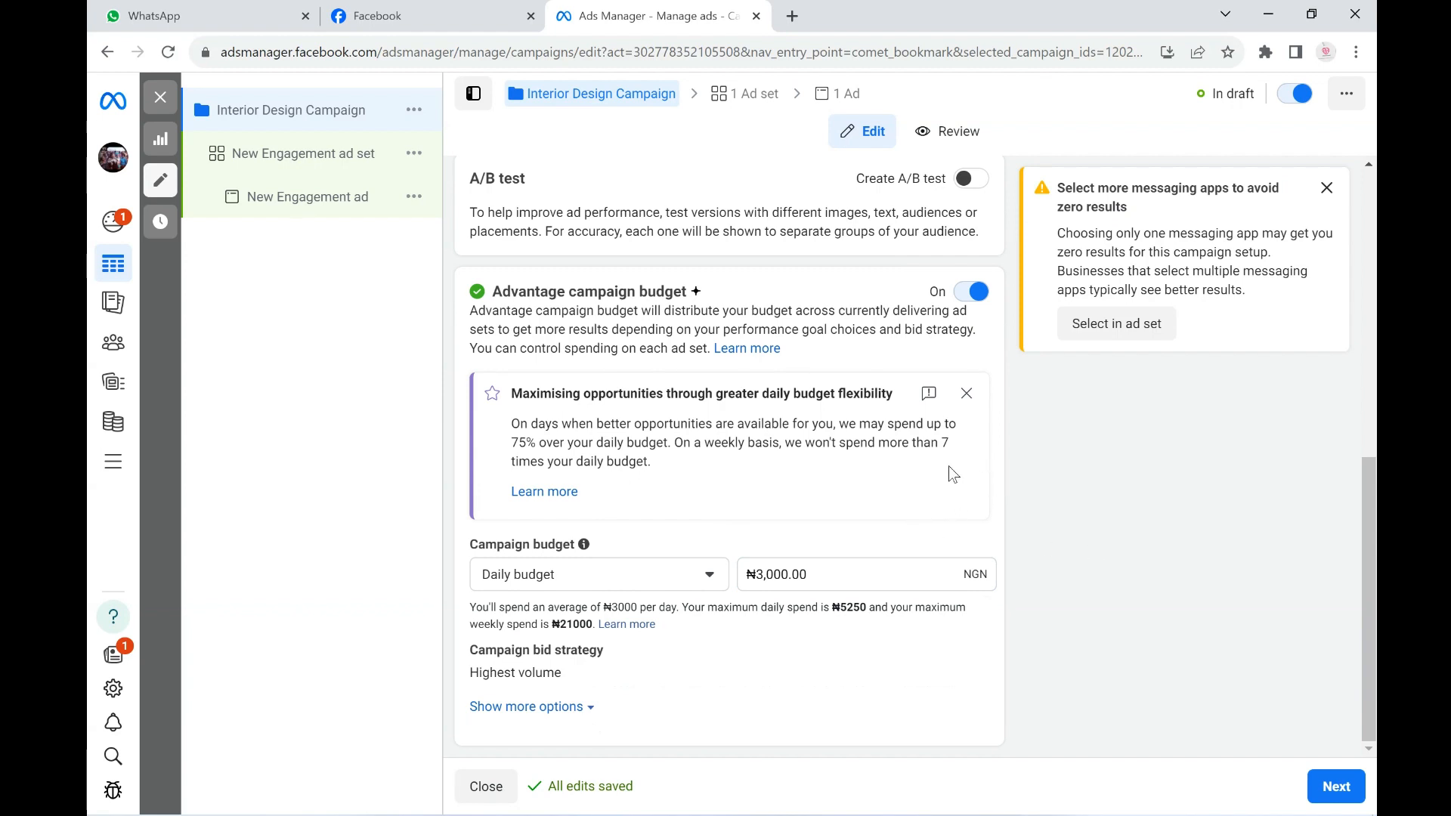
click(537, 707)
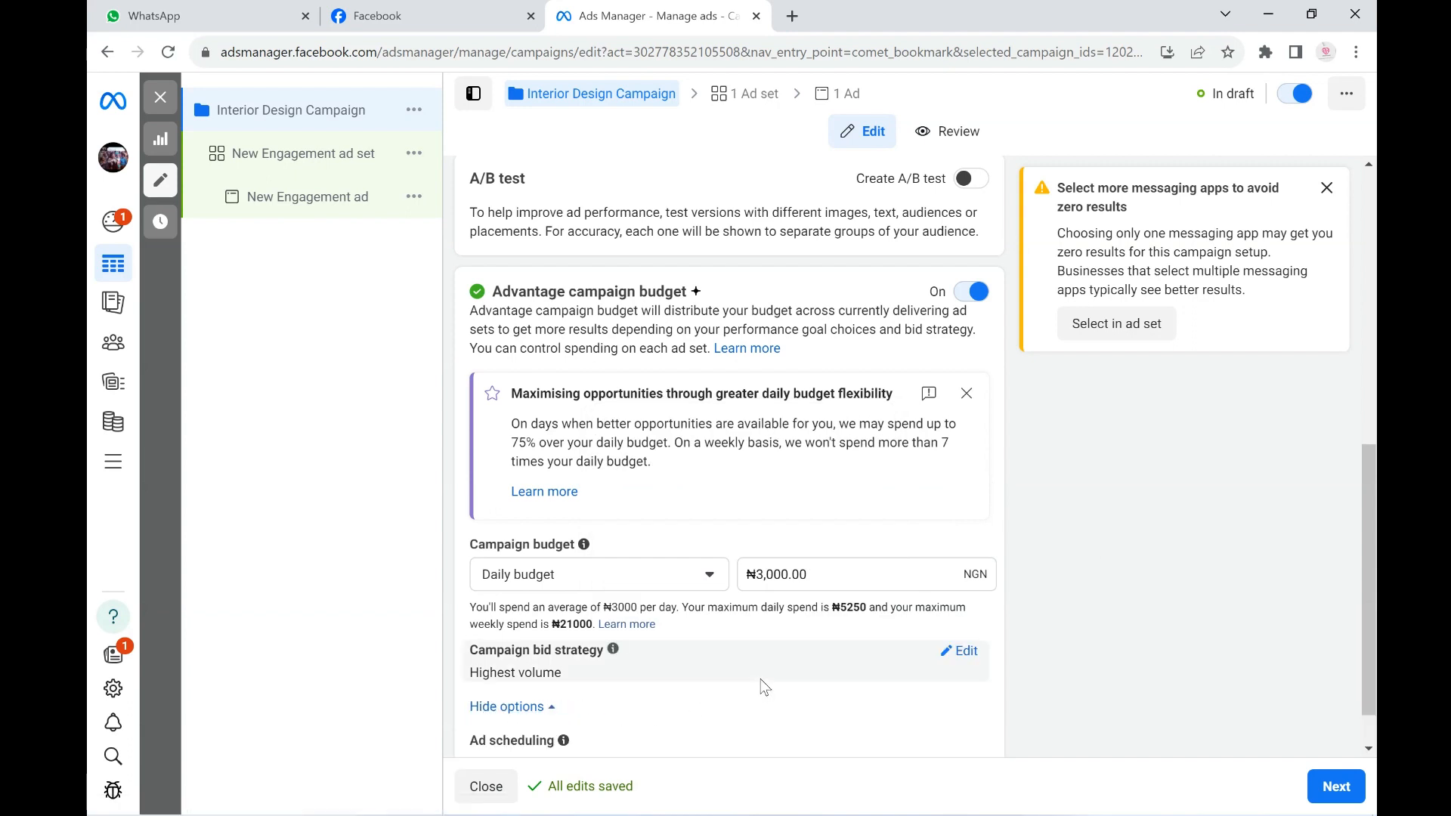
scroll(732, 518, down, 1)
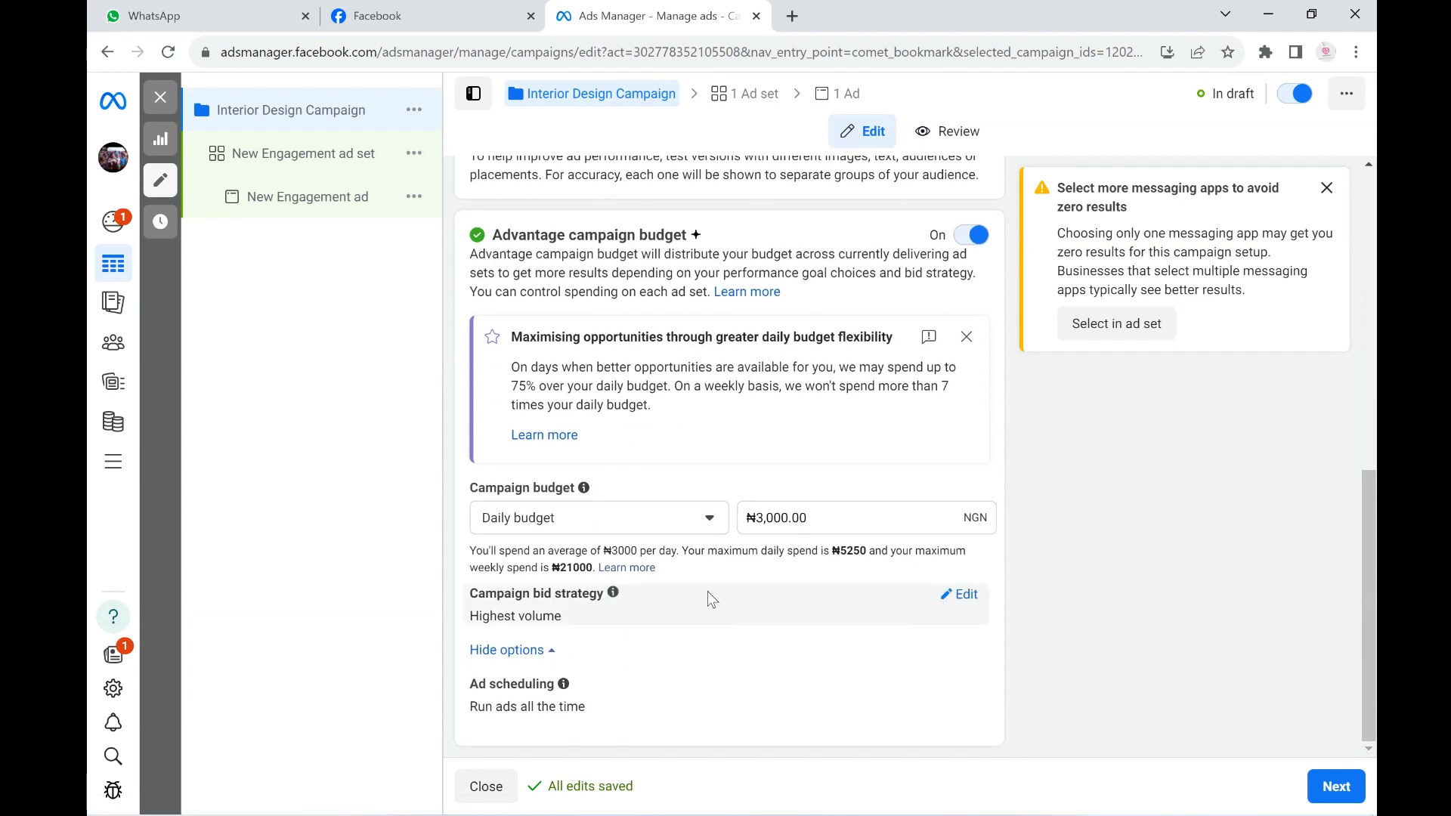
click(1315, 788)
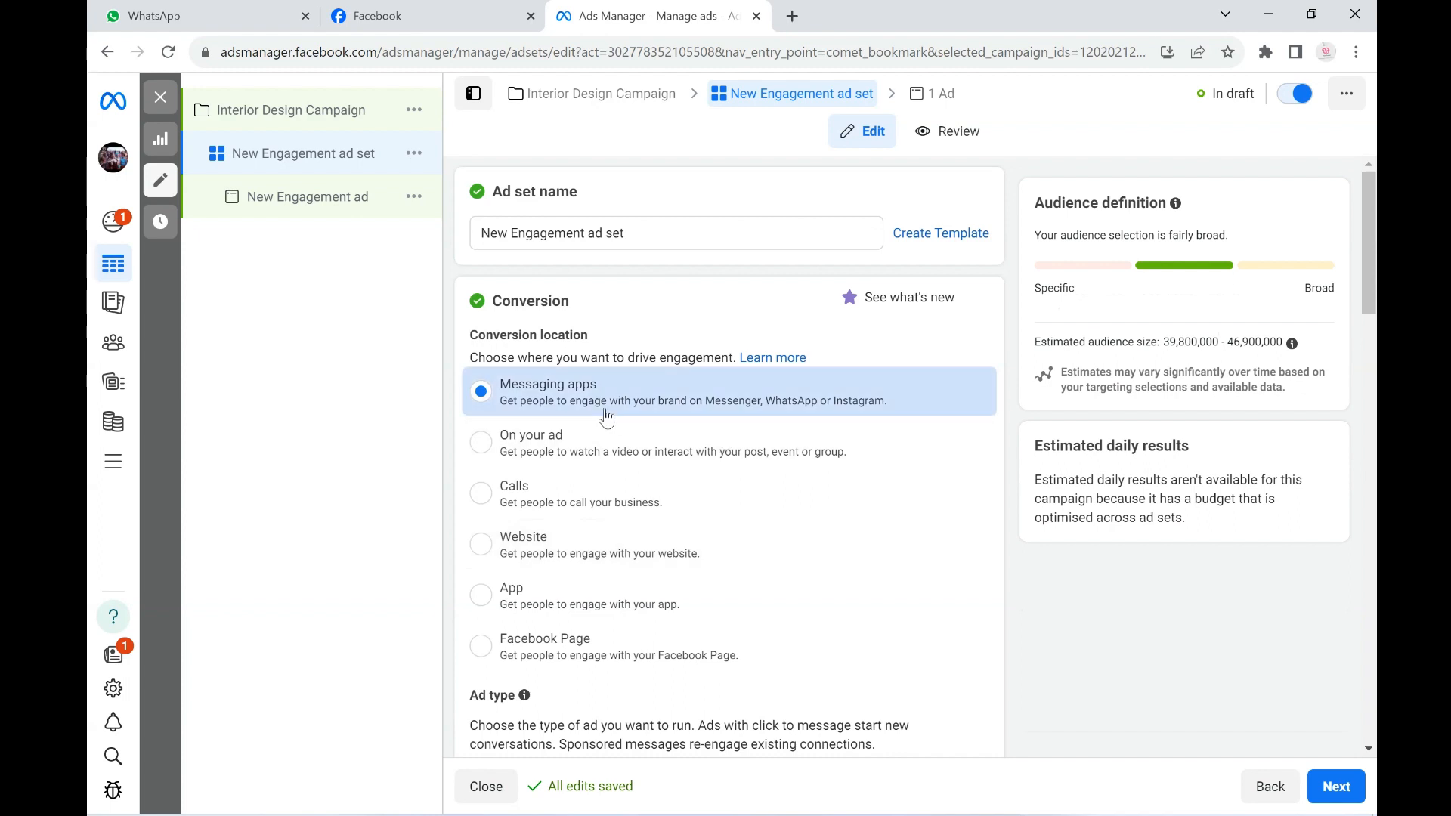
- Keep Messaging apps as the conversion location and choose Click to message as the ad type
scroll(755, 555, down, 5)
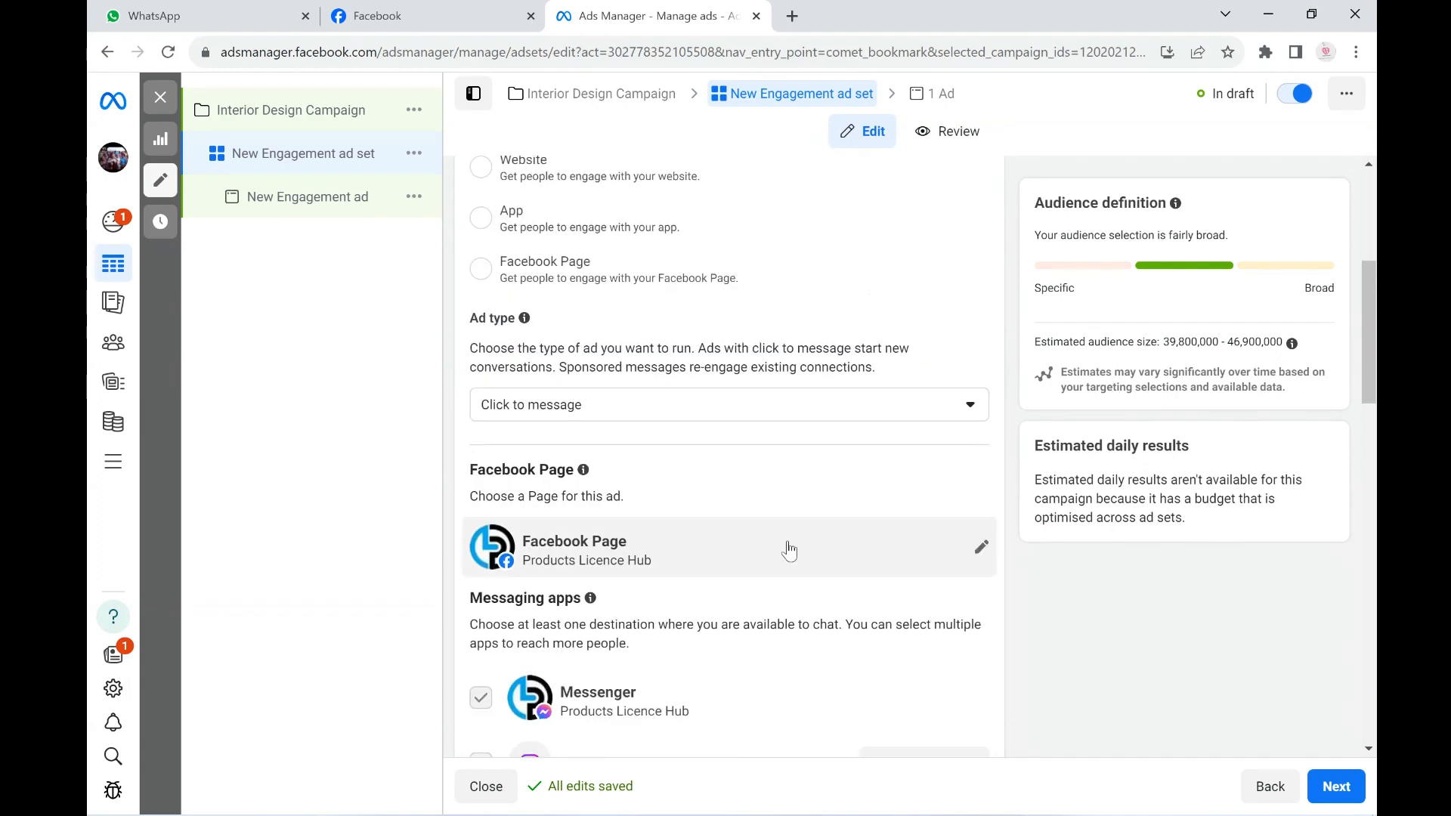
scroll(665, 495, down, 1)
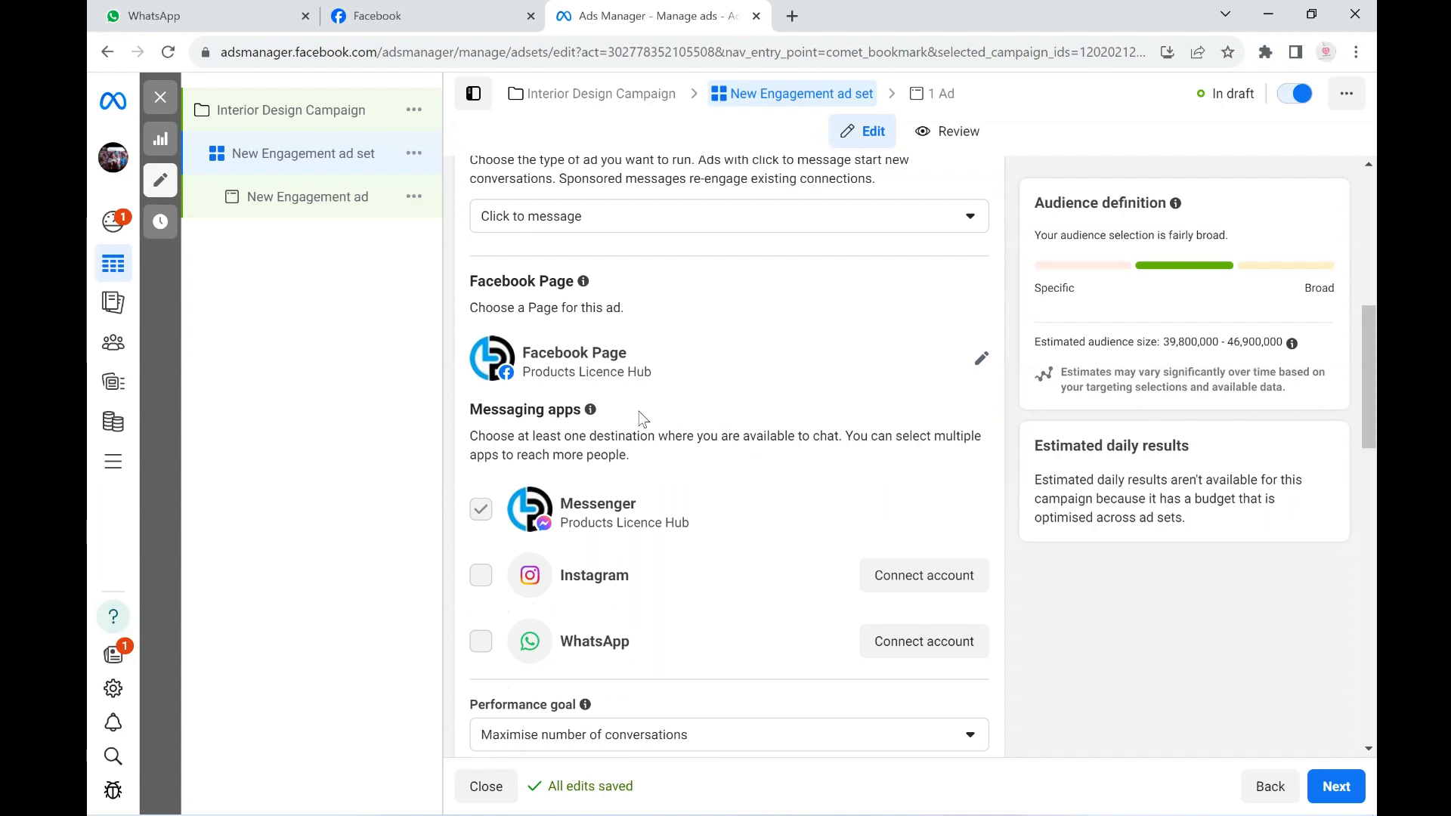
click(730, 229)
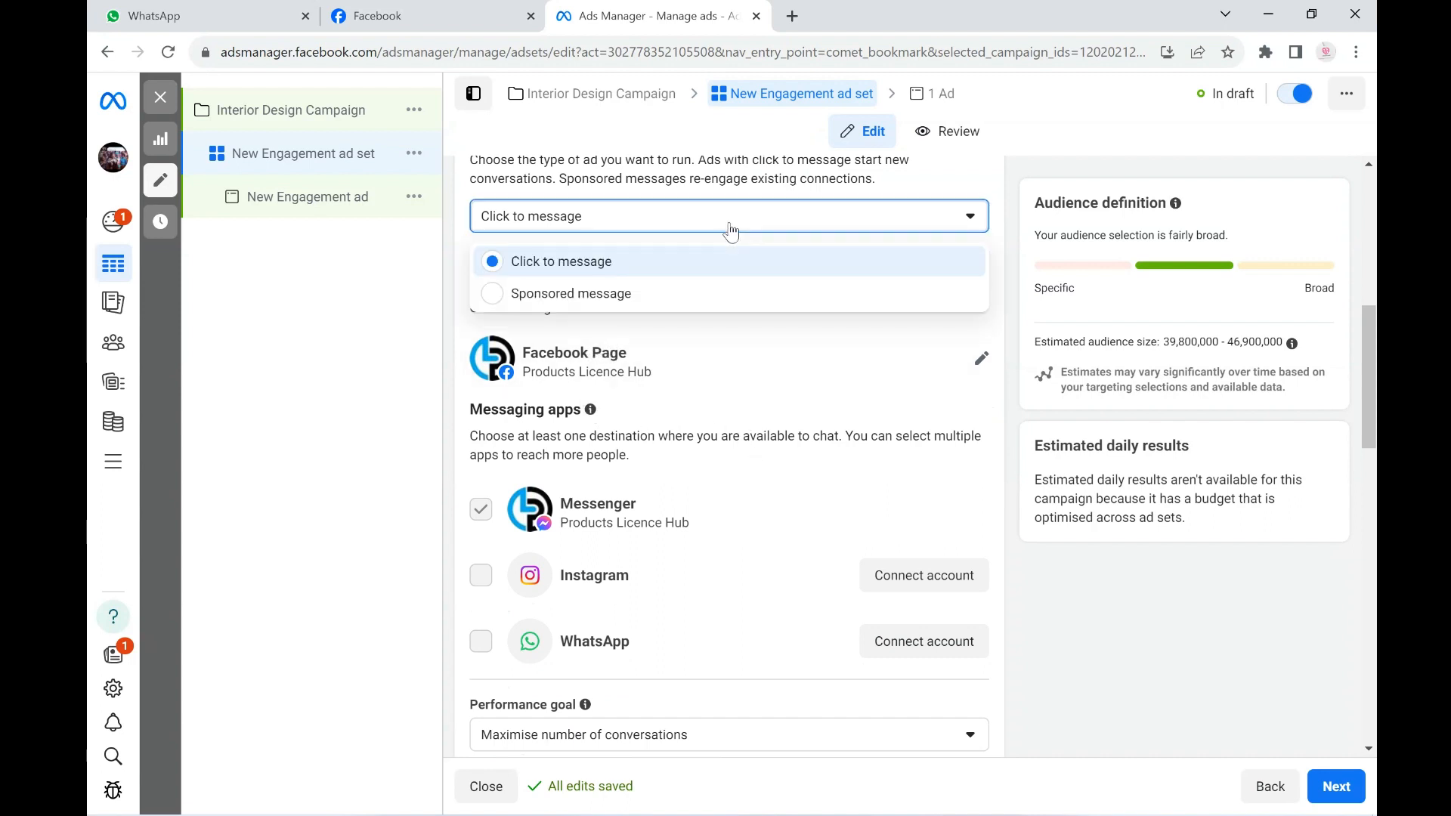
click(596, 259)
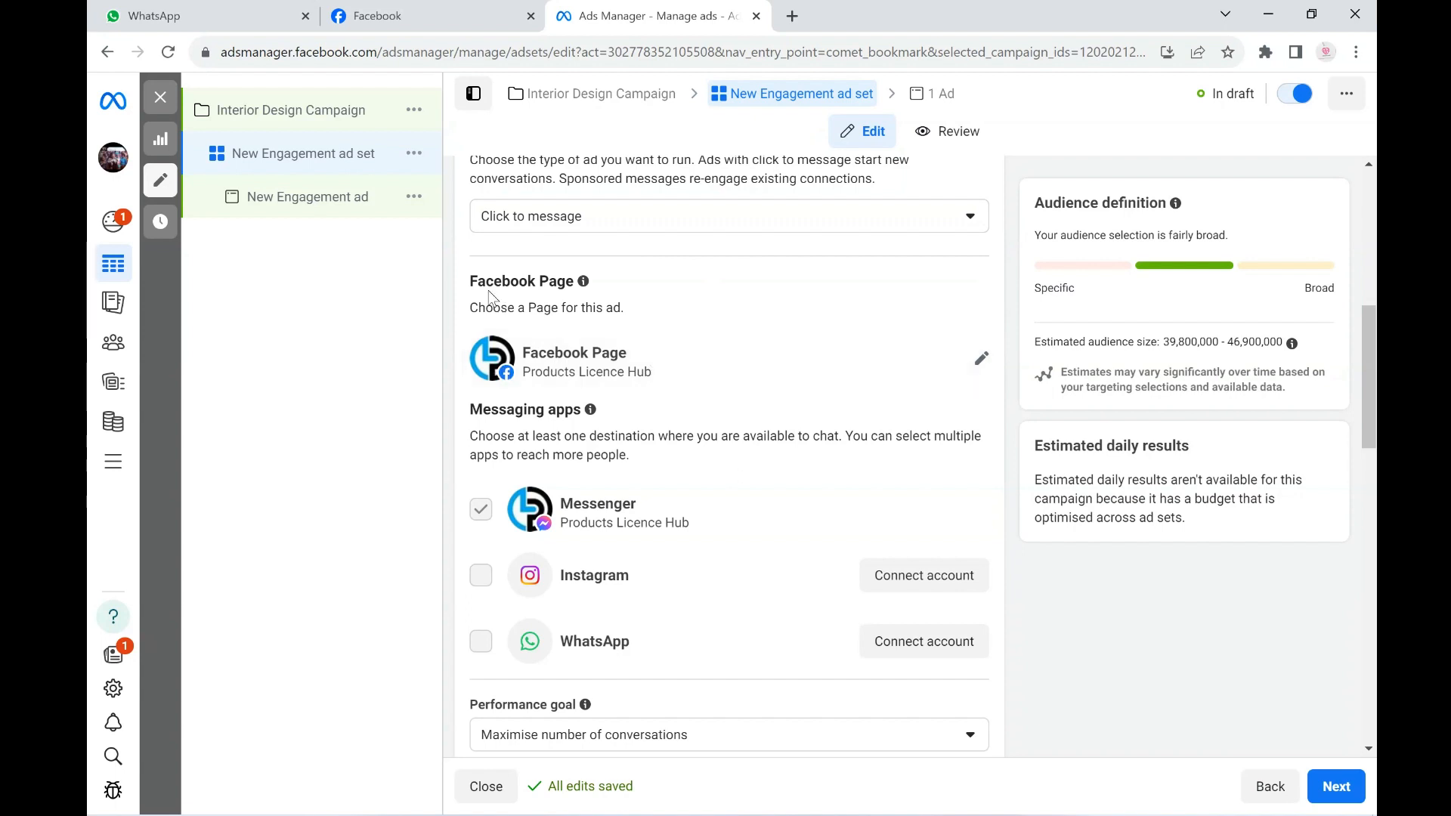
- Choose RM Interior Limited as the Facebook Page for the ad set
drag(471, 282, 748, 291)
click(975, 365)
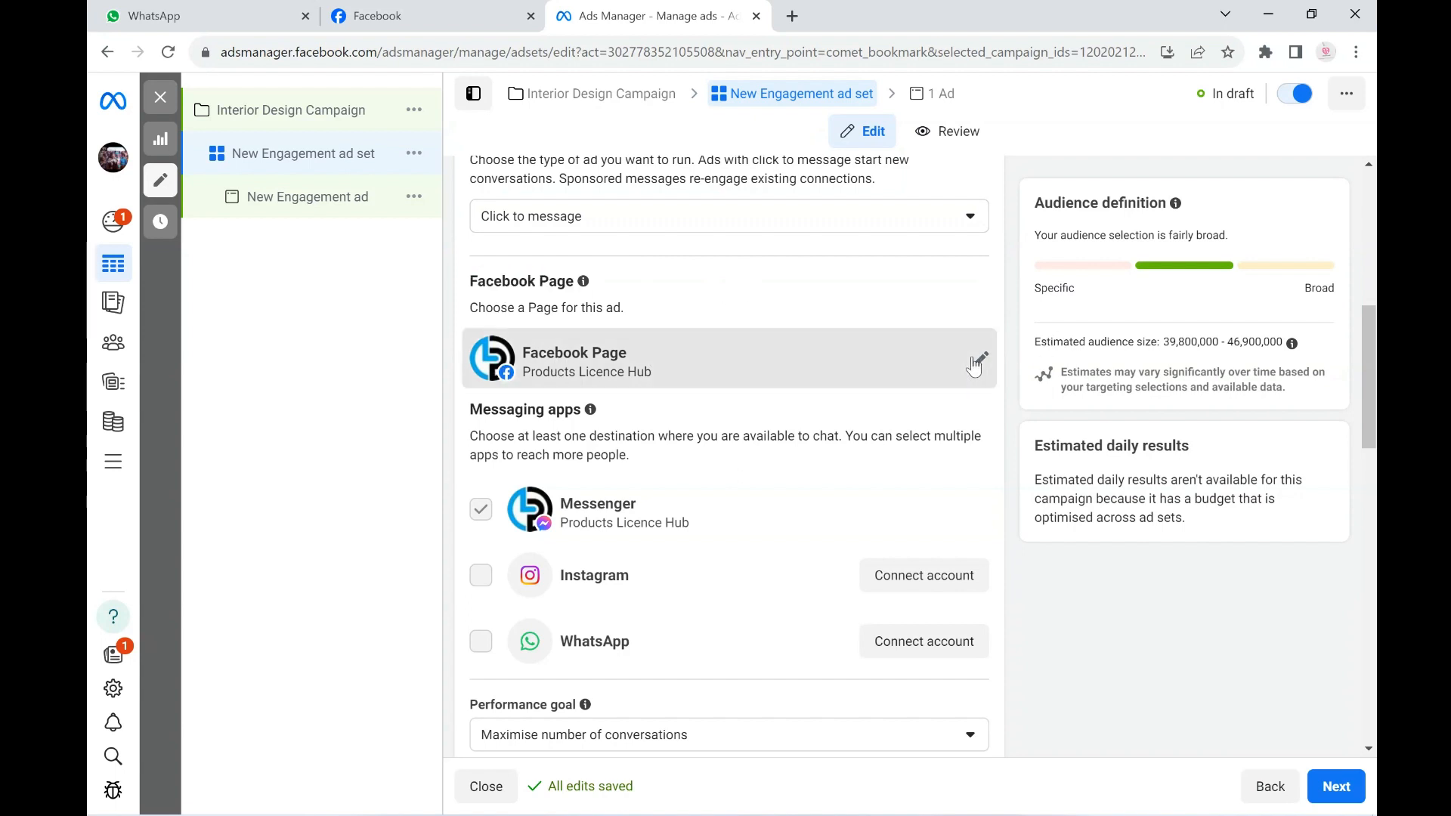
click(975, 365)
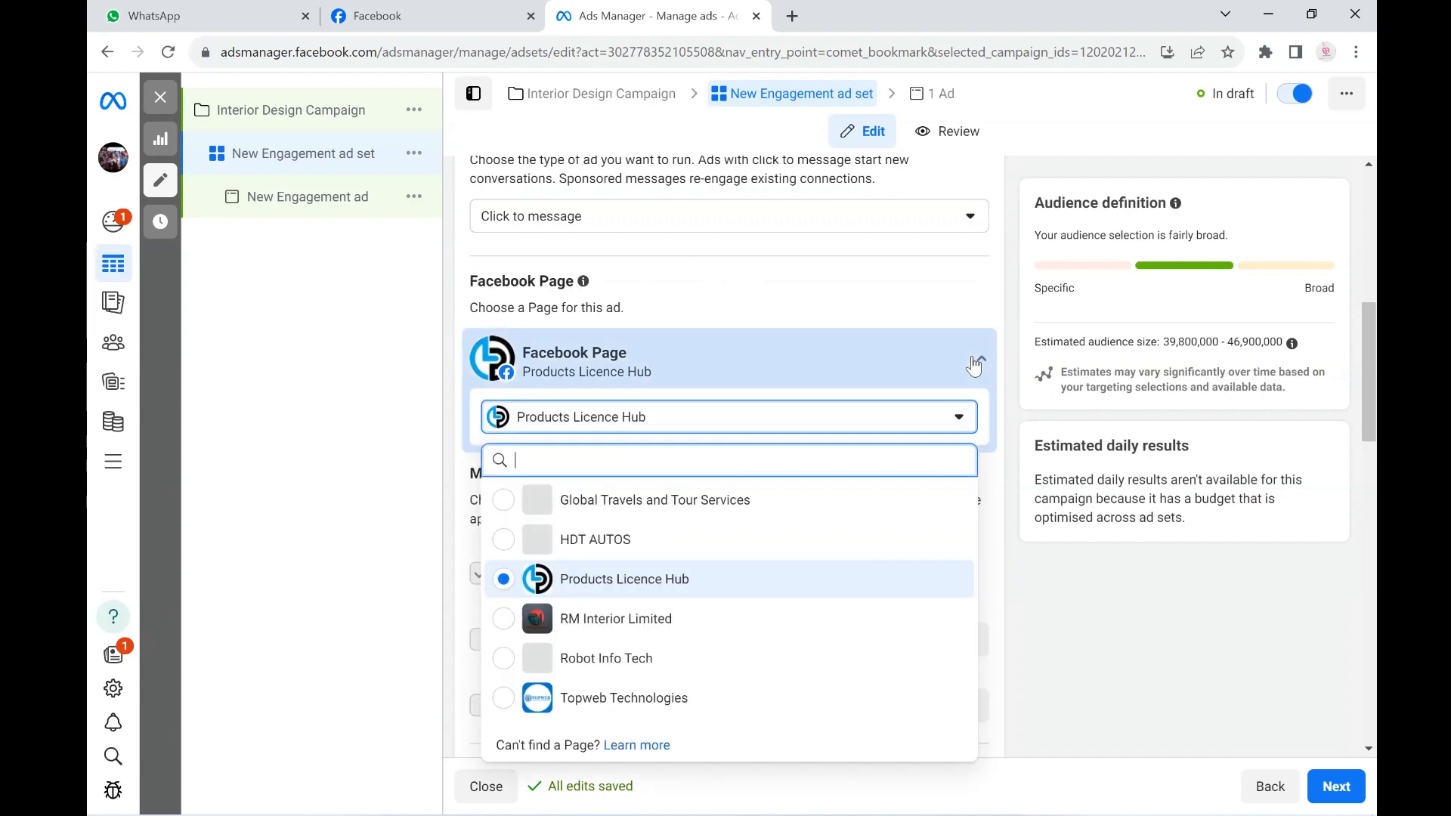
click(503, 618)
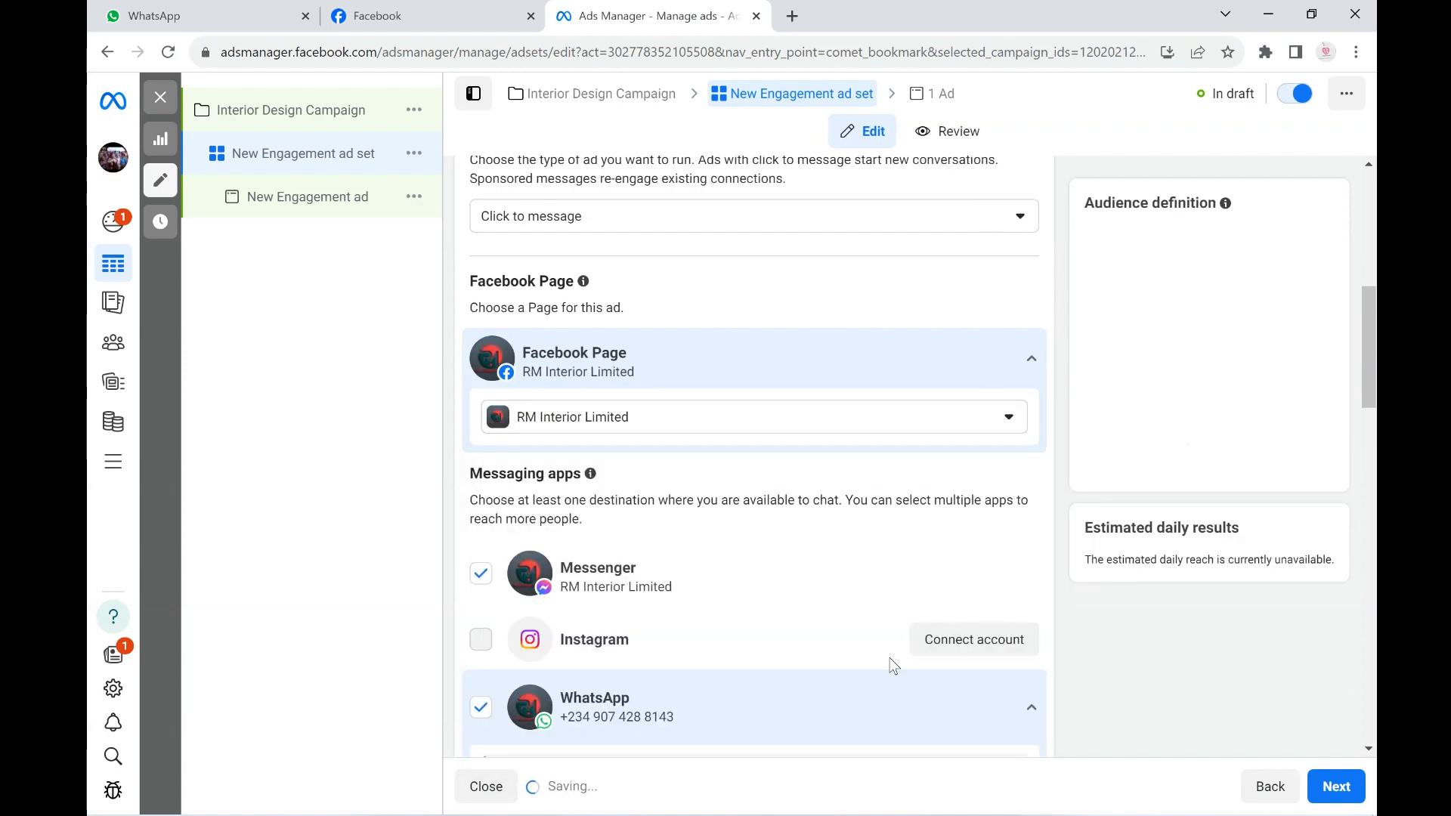
- Deselect Messenger, leaving WhatsApp as the only messaging app, and review the WhatsApp number settings
scroll(827, 551, down, 1)
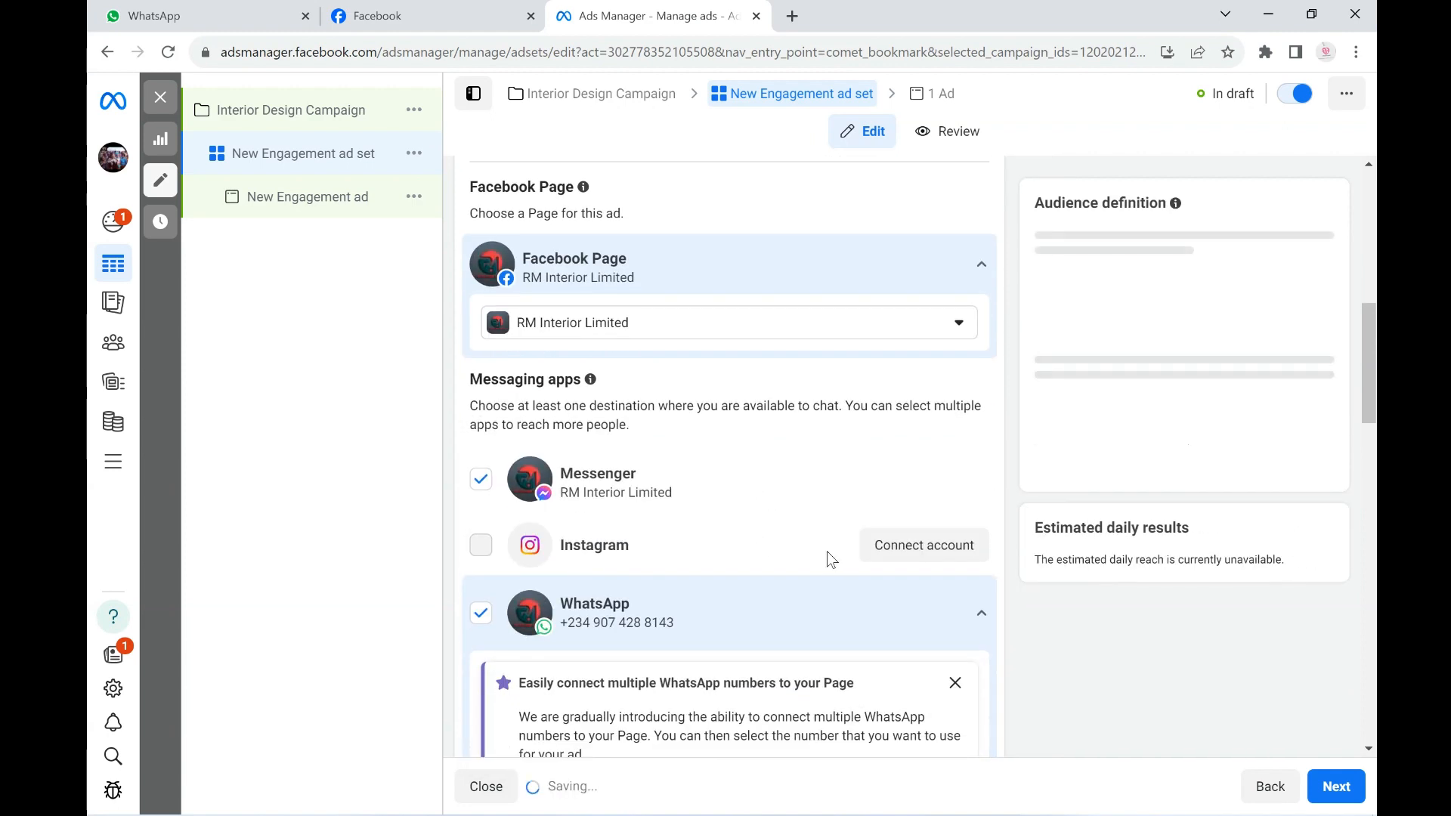
click(481, 479)
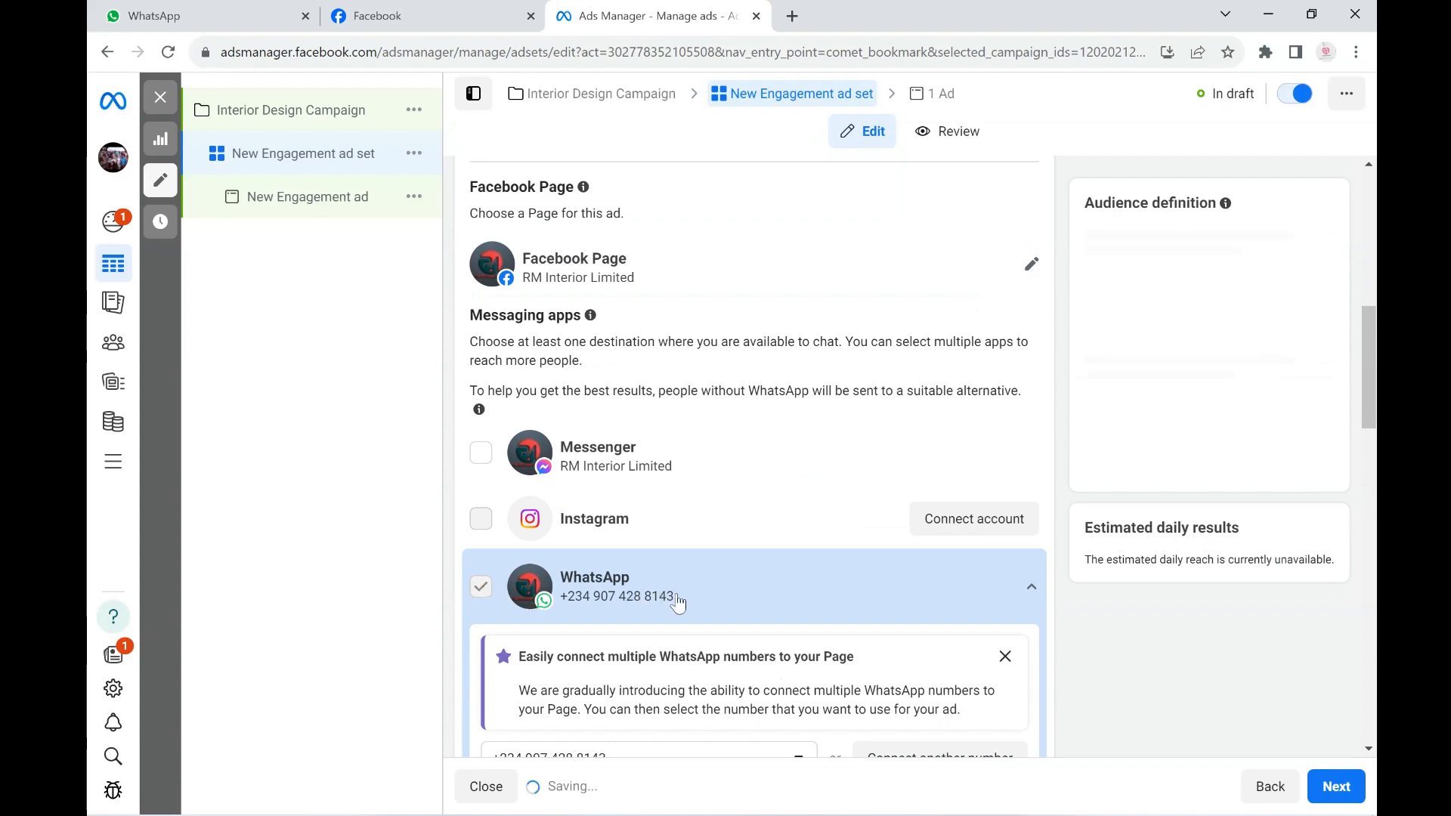
scroll(691, 602, down, 1)
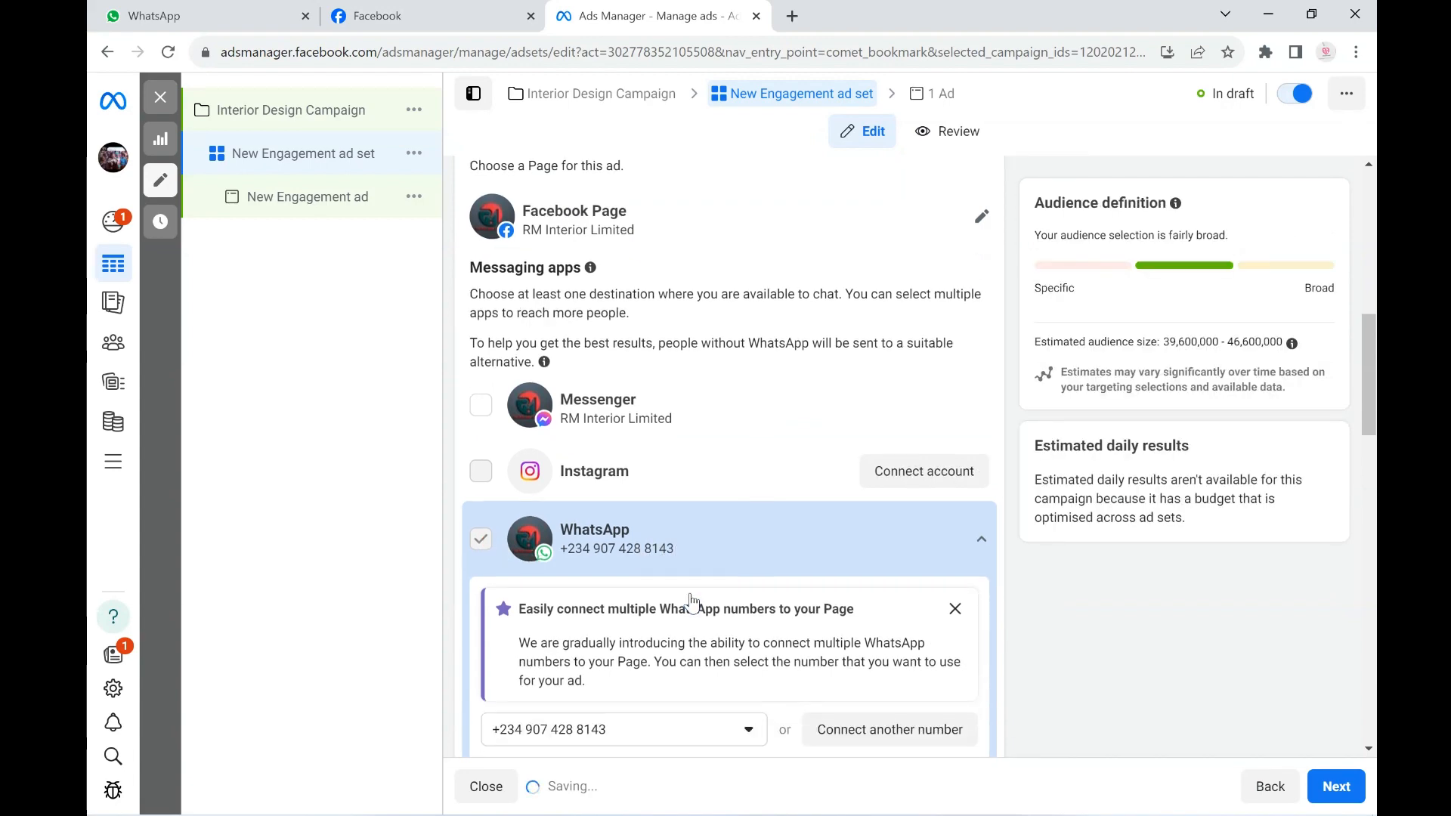
scroll(757, 535, down, 2)
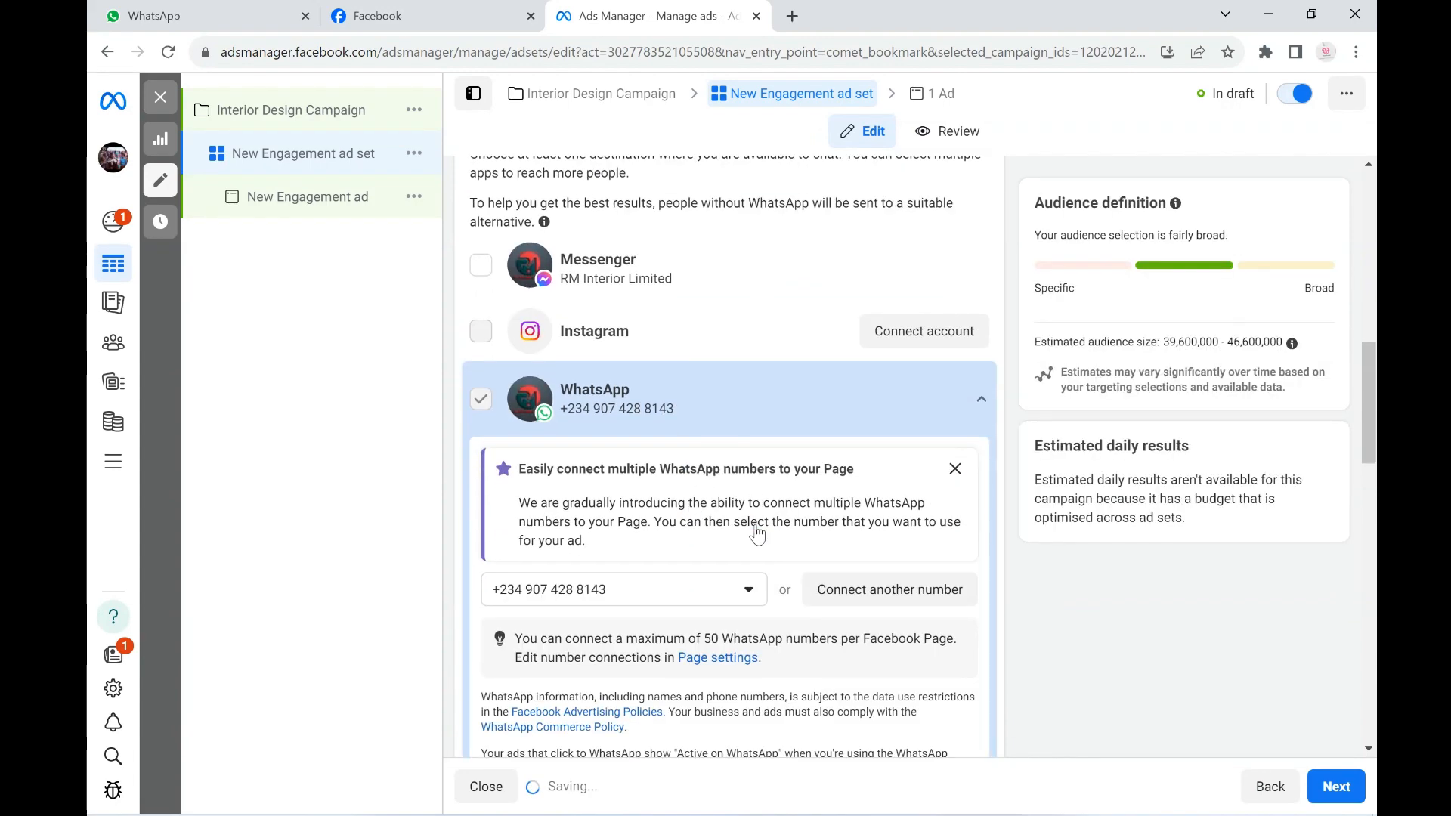
scroll(765, 513, down, 2)
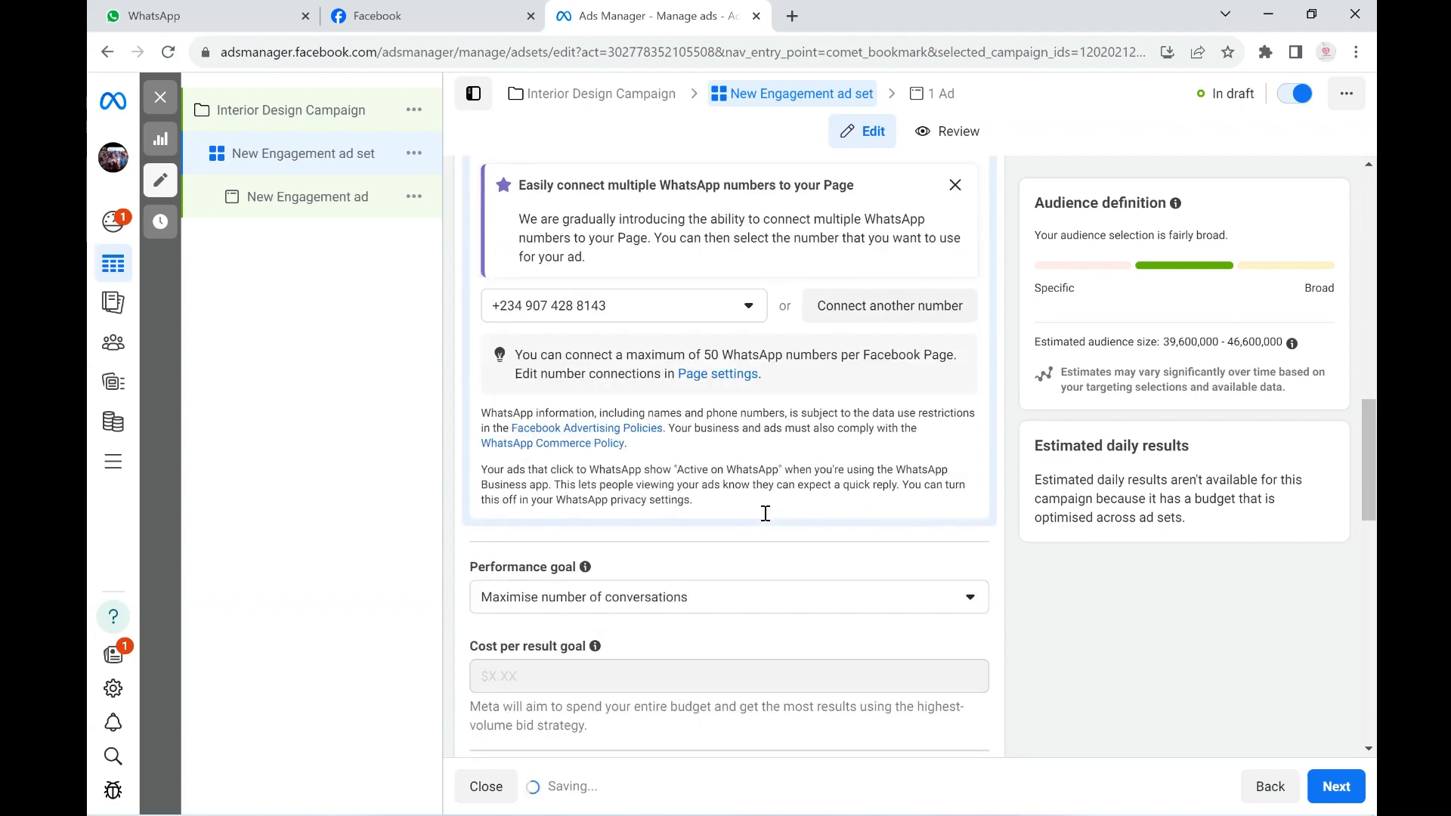
- Set the ad set's start time to 01:00 and enable an end date in the schedule
scroll(763, 514, down, 5)
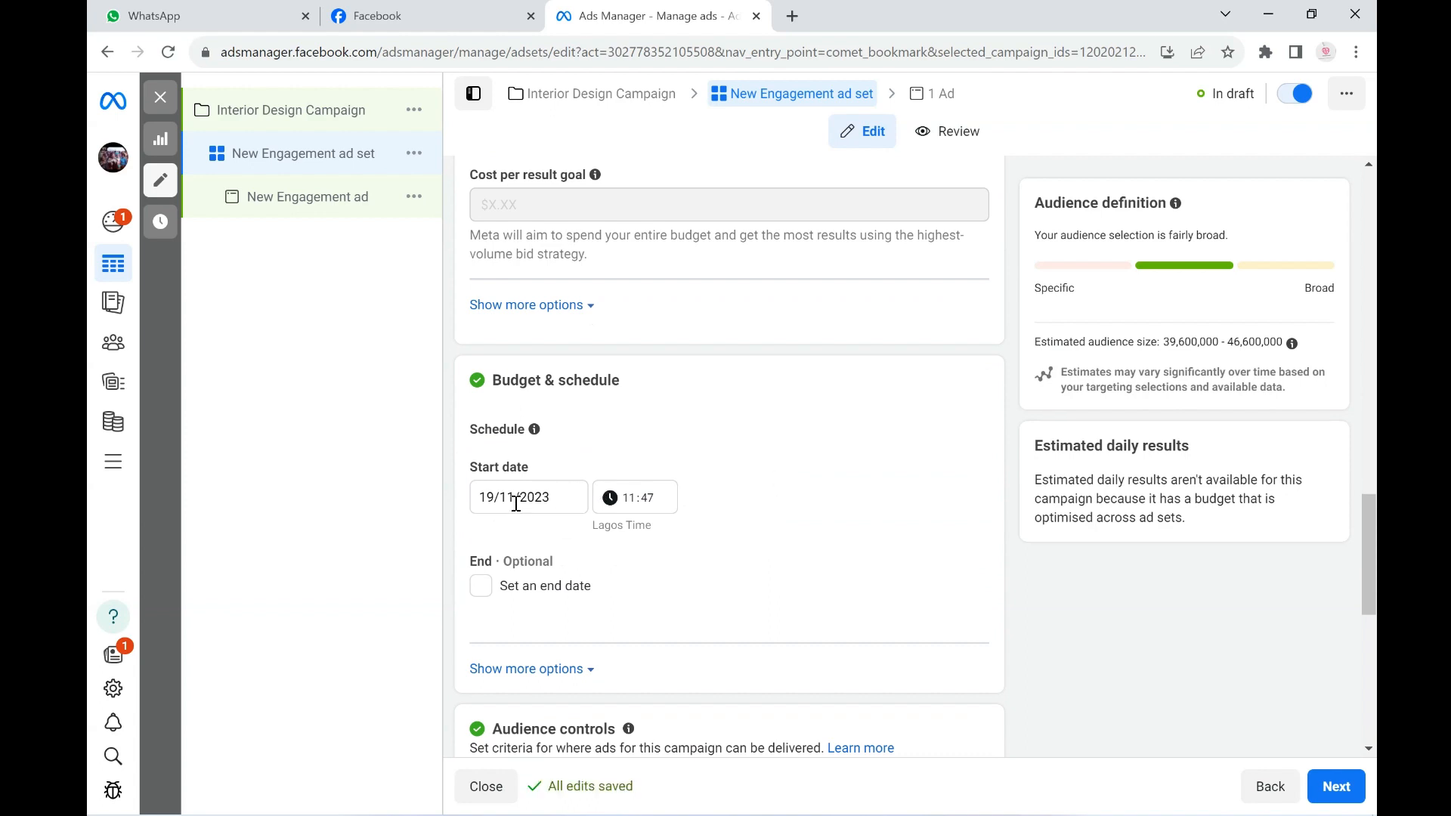
click(629, 497)
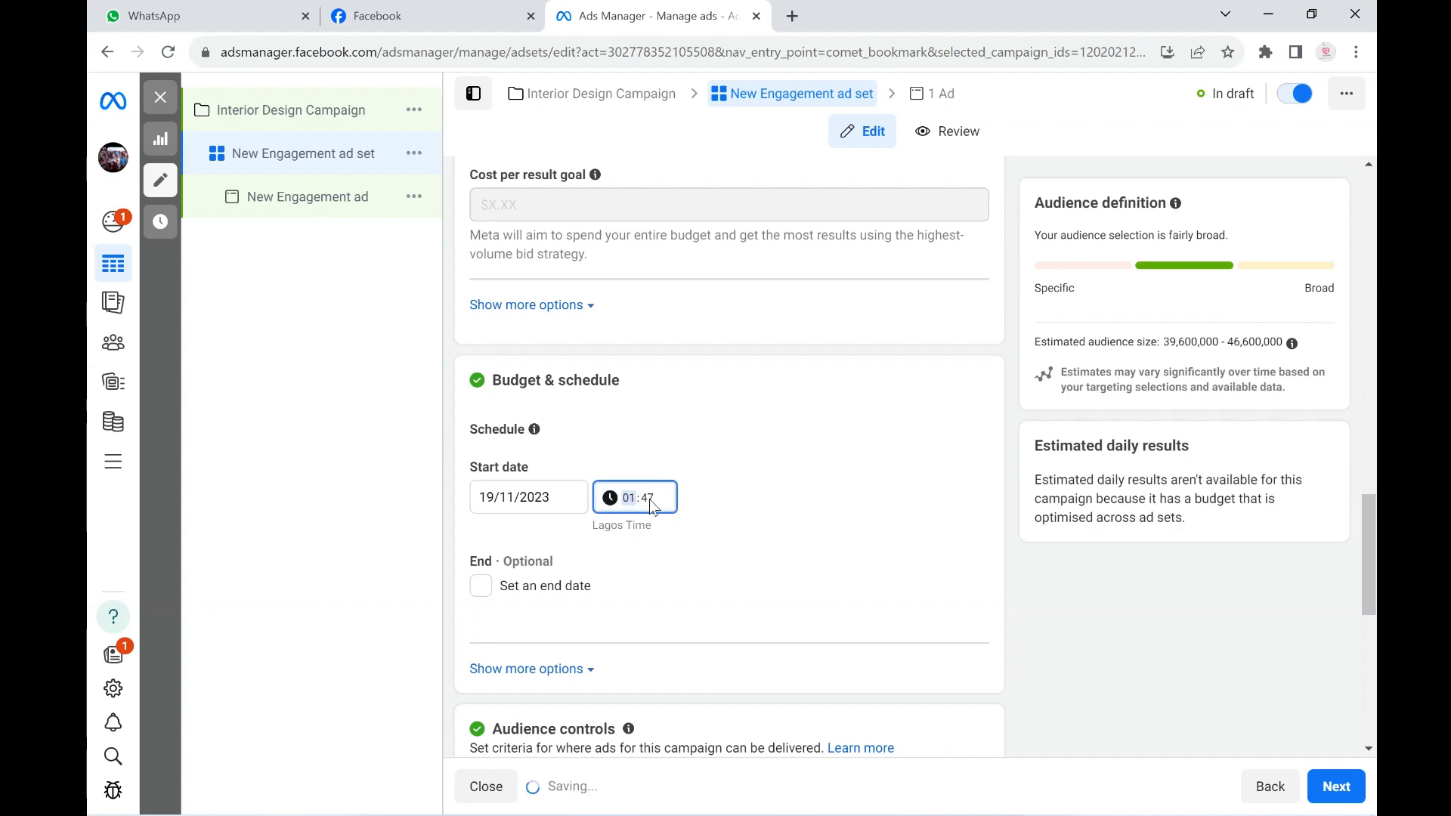
click(650, 499)
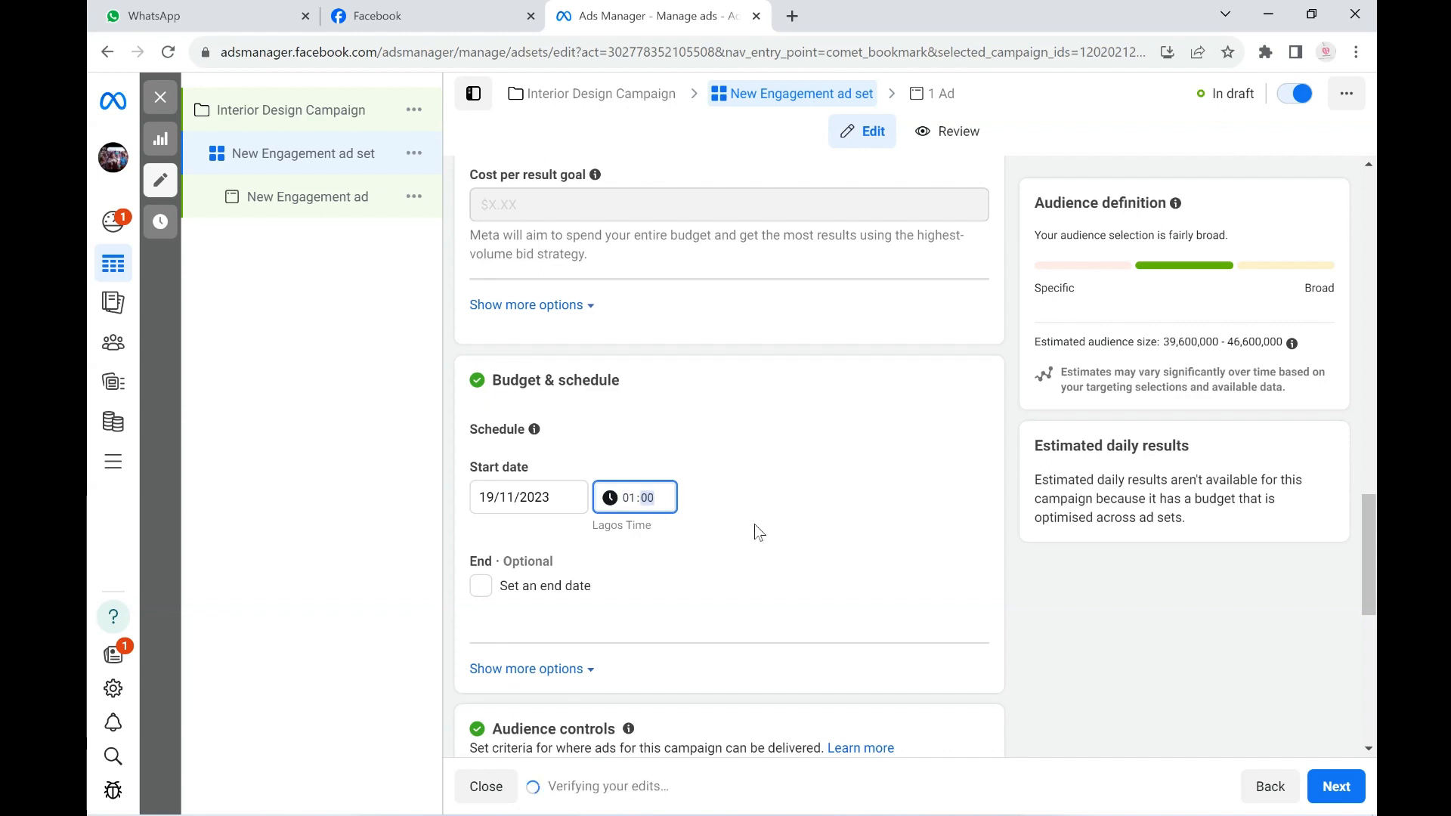
click(479, 586)
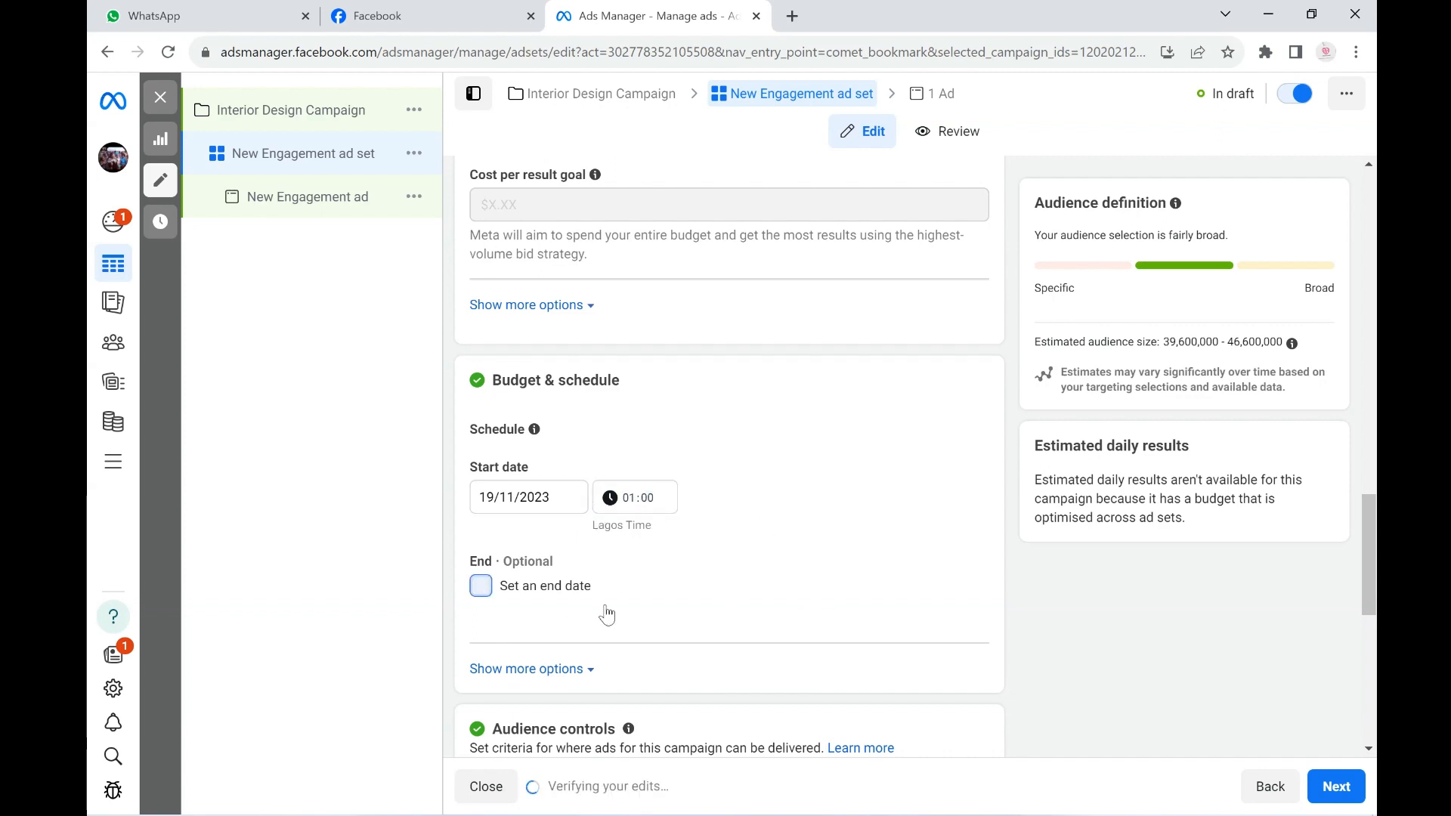
- Change the ad set's start date to 20/11/2023
scroll(468, 605, down, 3)
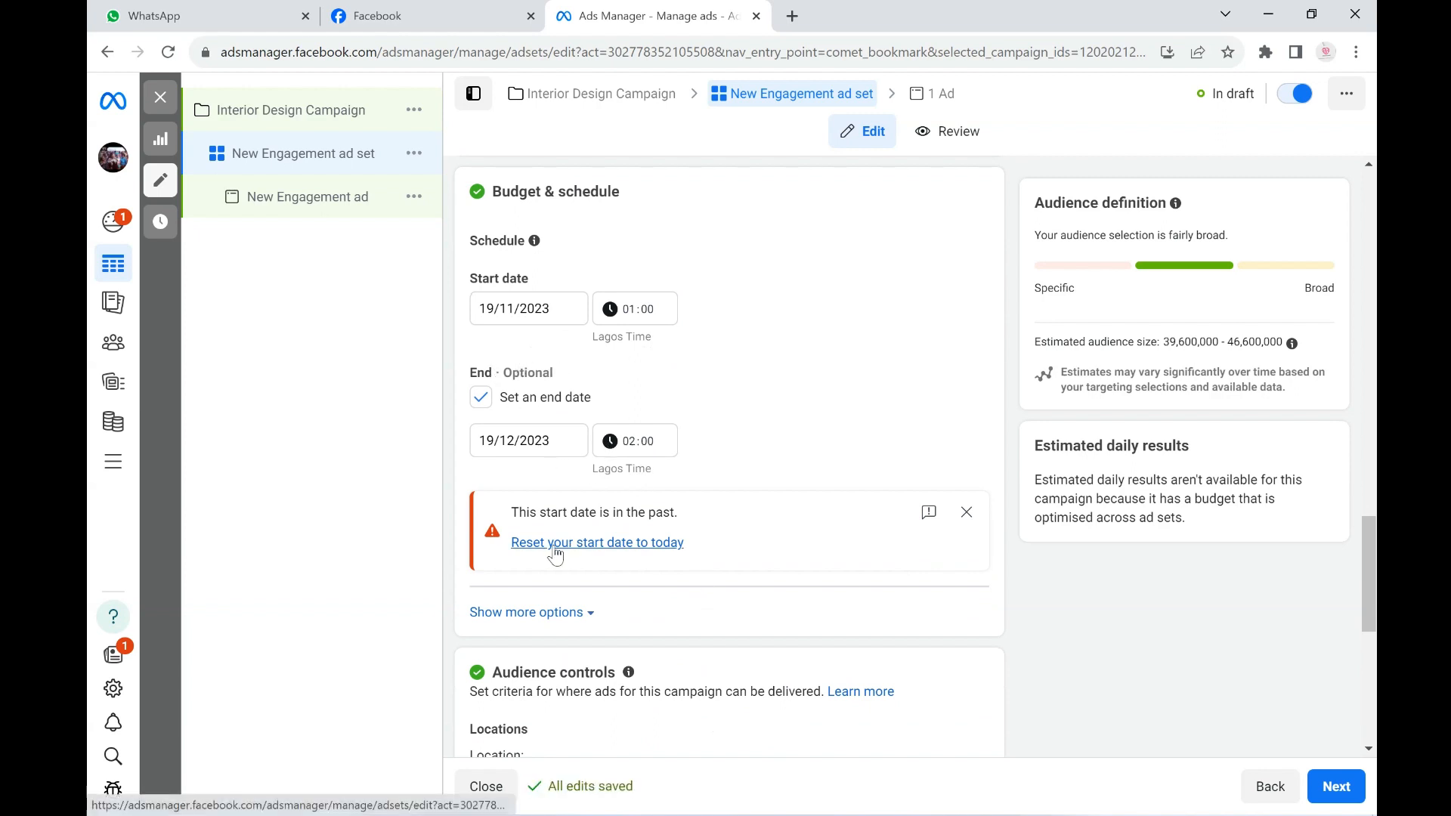
click(517, 308)
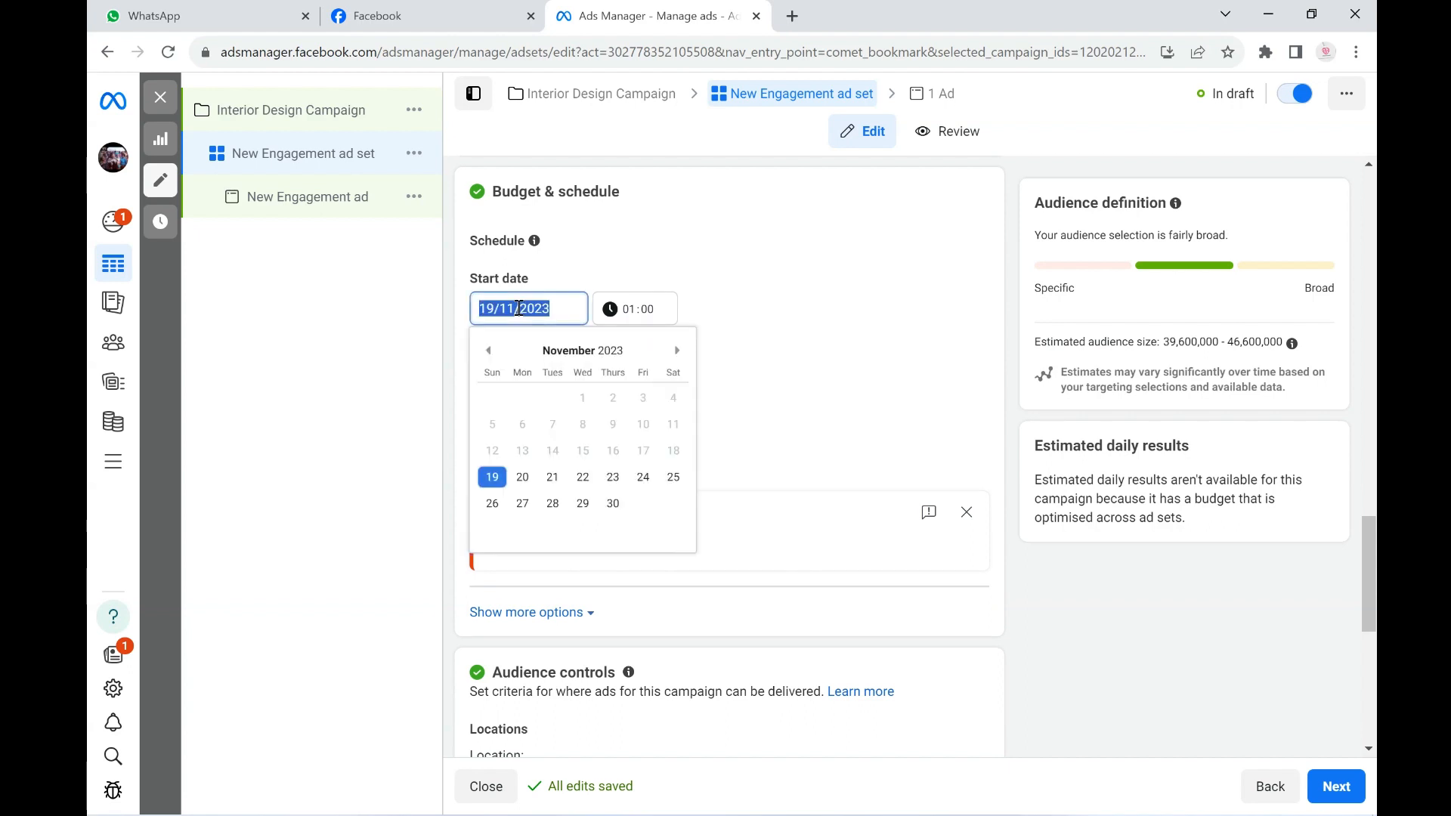
click(522, 477)
click(791, 365)
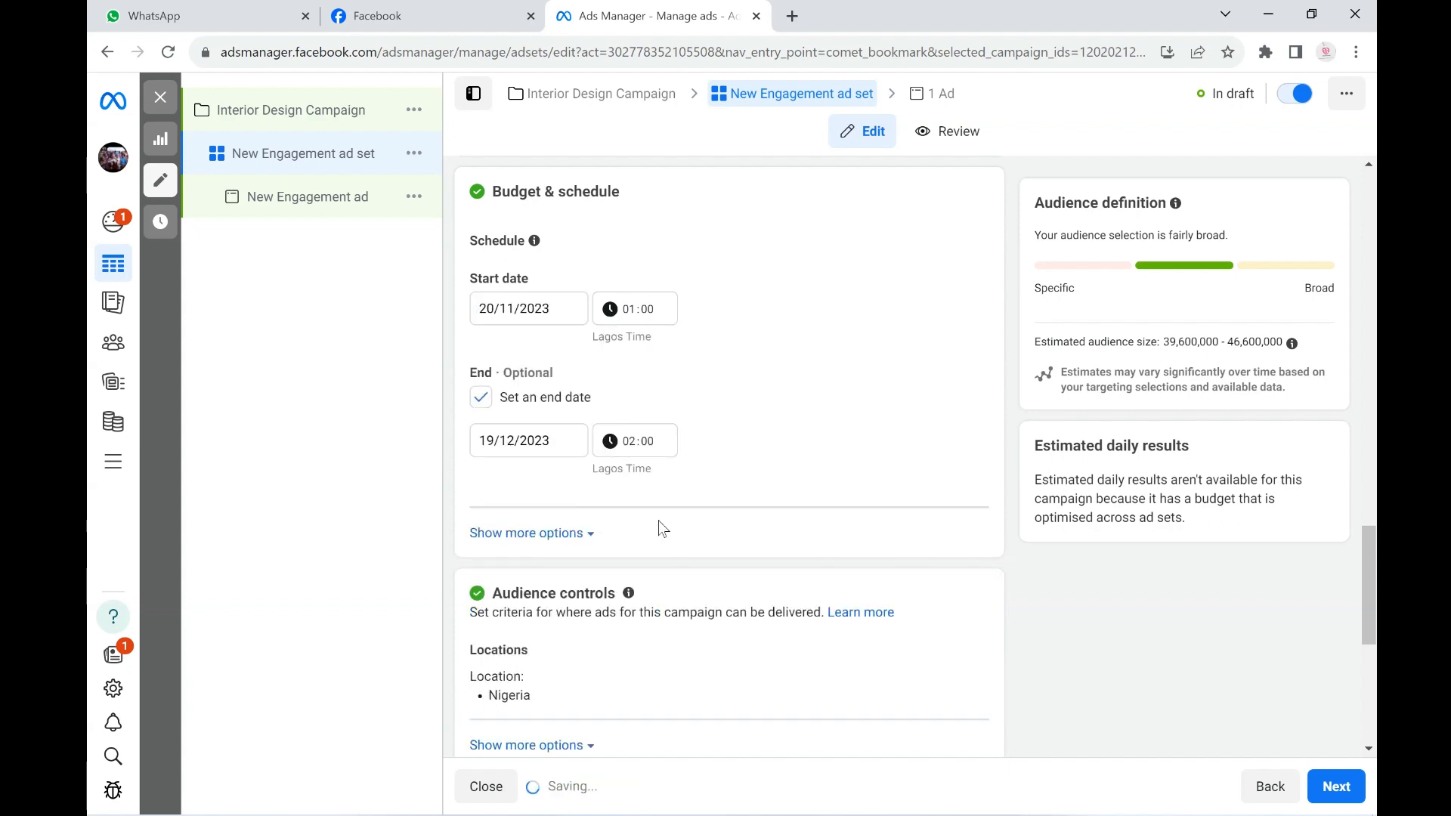
- Set the ad set's end date to 30/6/2024
click(538, 442)
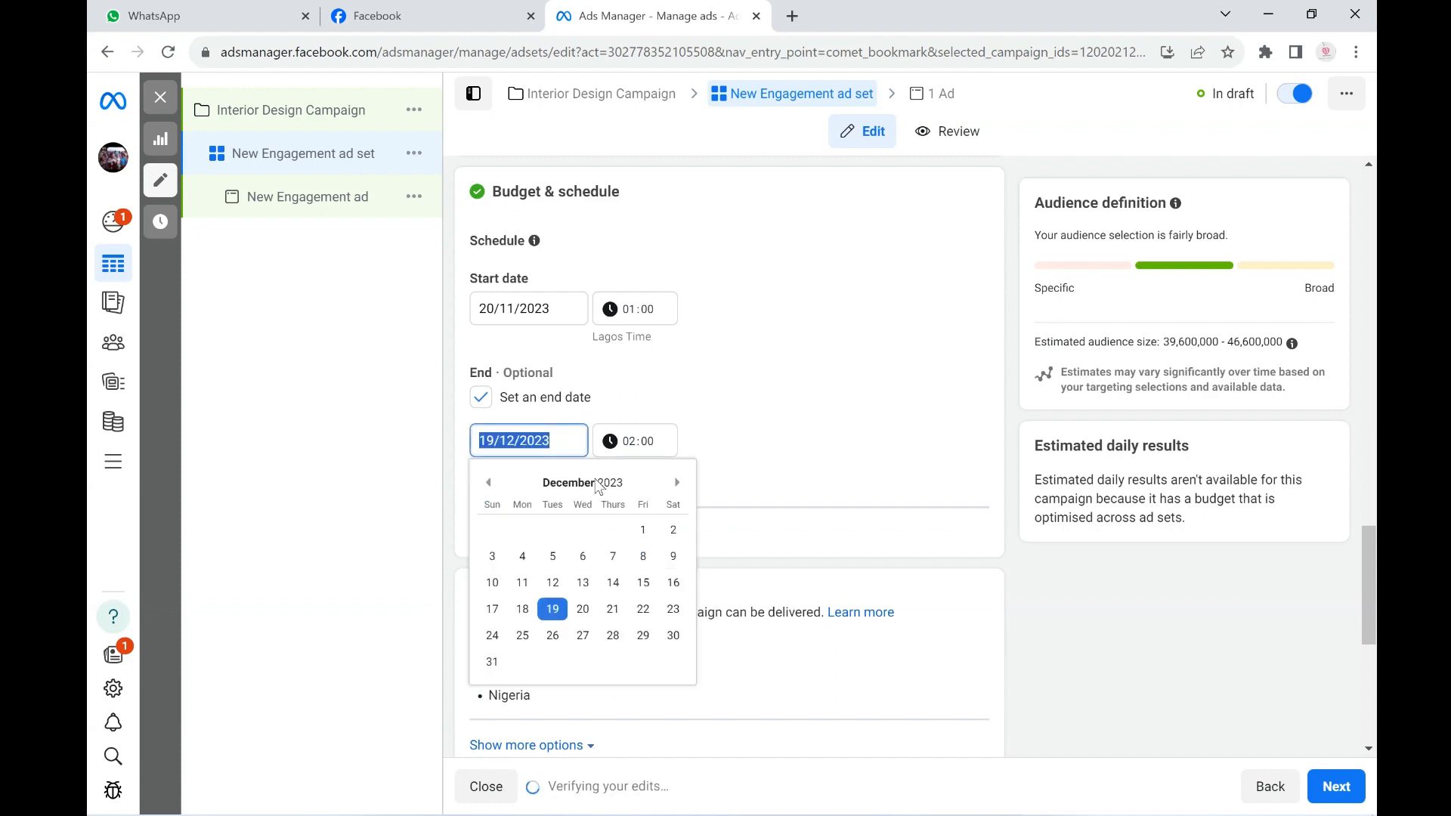
click(678, 484)
click(677, 483)
click(677, 483)
click(677, 483)
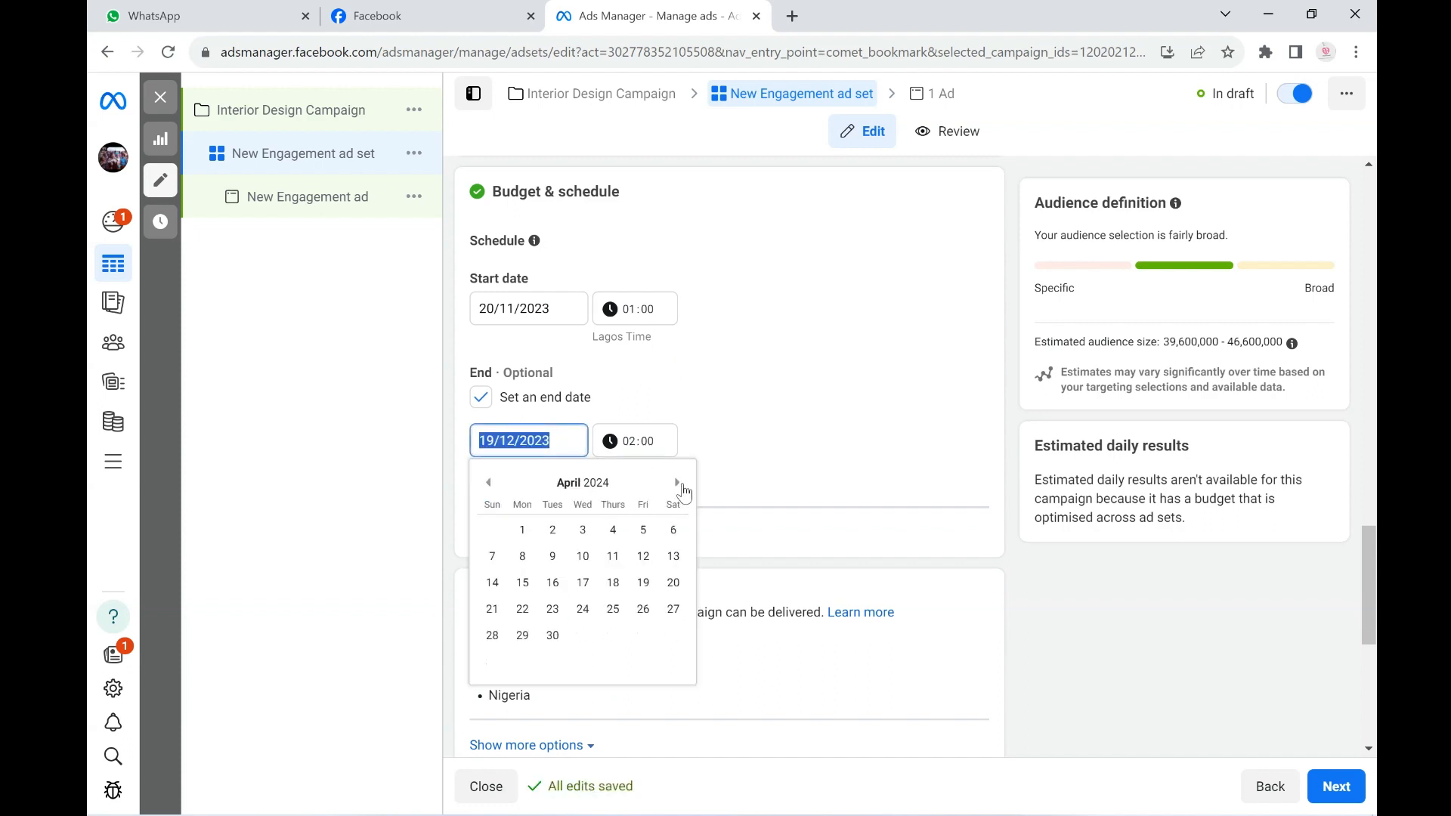
click(677, 482)
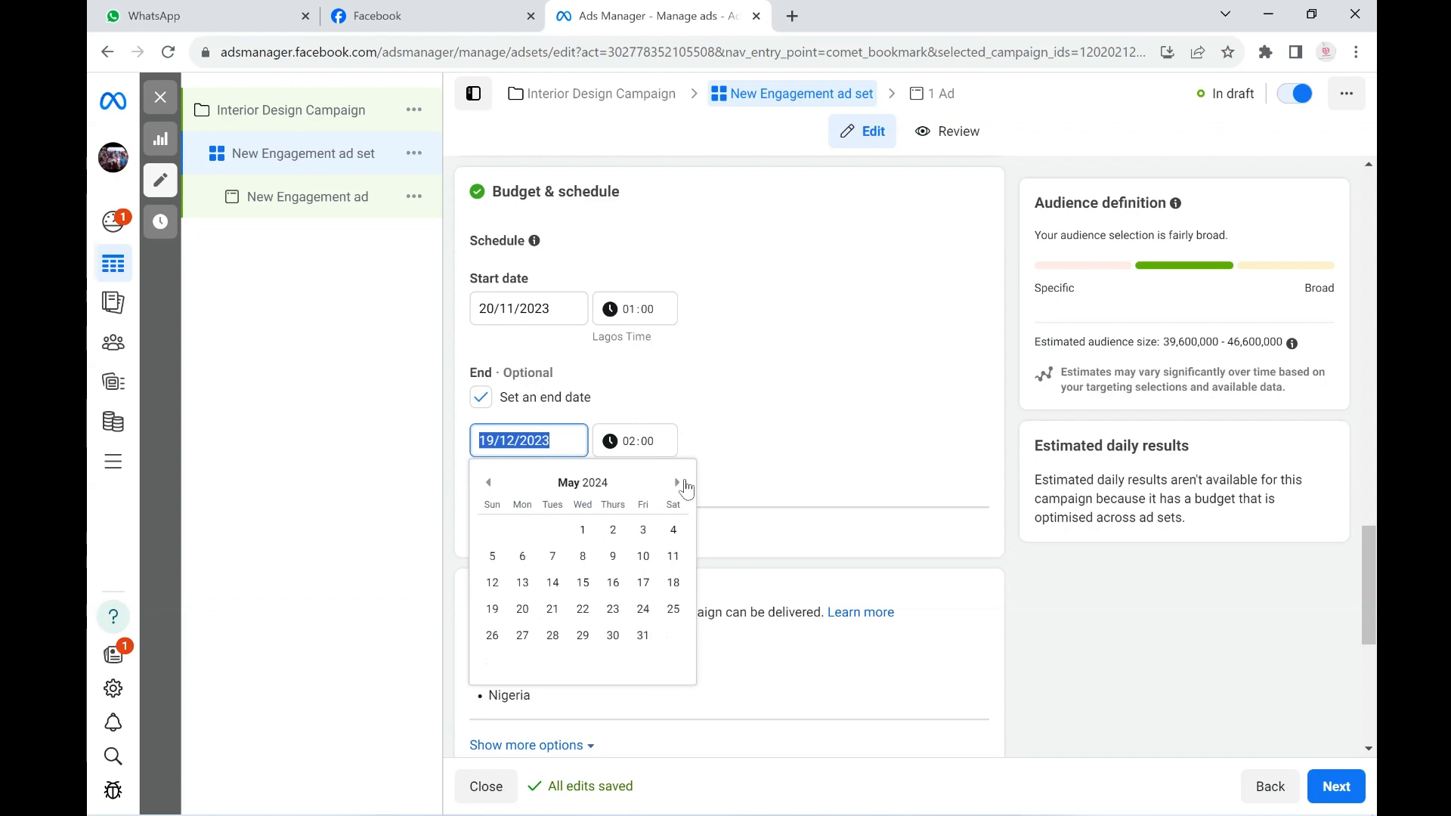
click(677, 483)
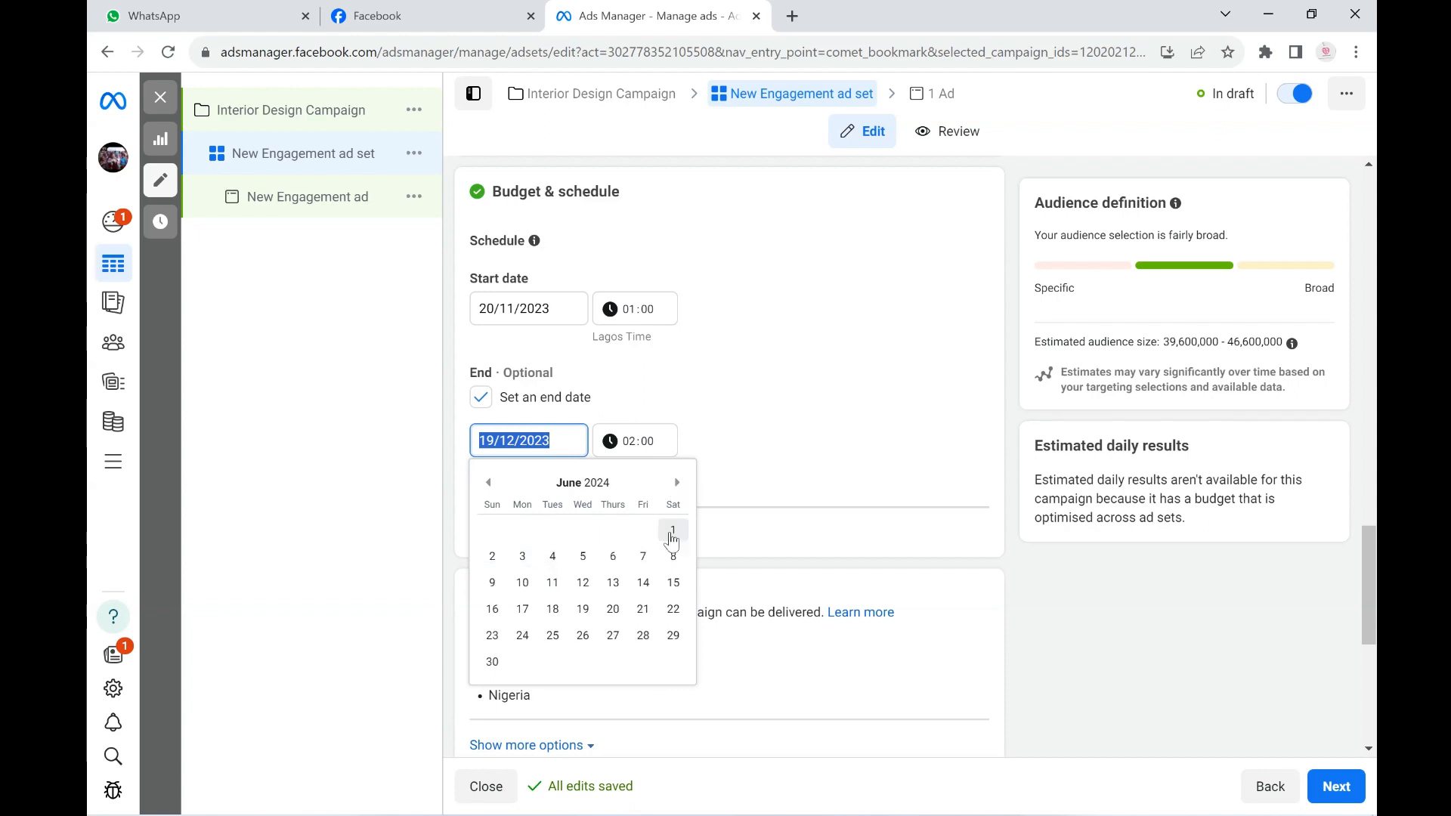
click(498, 667)
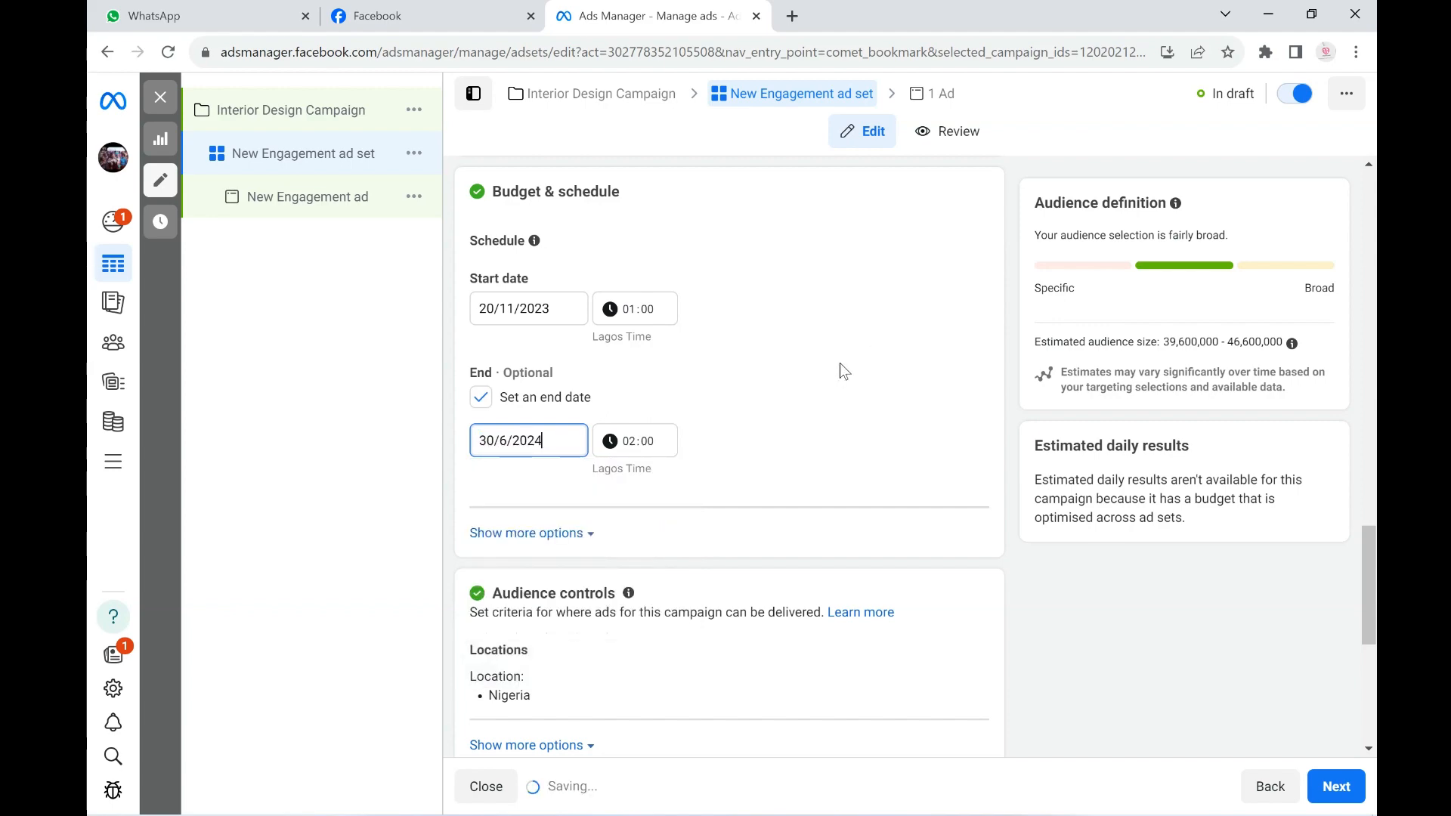
- Review the ad set's Budget & schedule, Audience controls and Advantage+ audience sections
scroll(855, 405, up, 4)
scroll(855, 406, down, 3)
scroll(898, 380, up, 1)
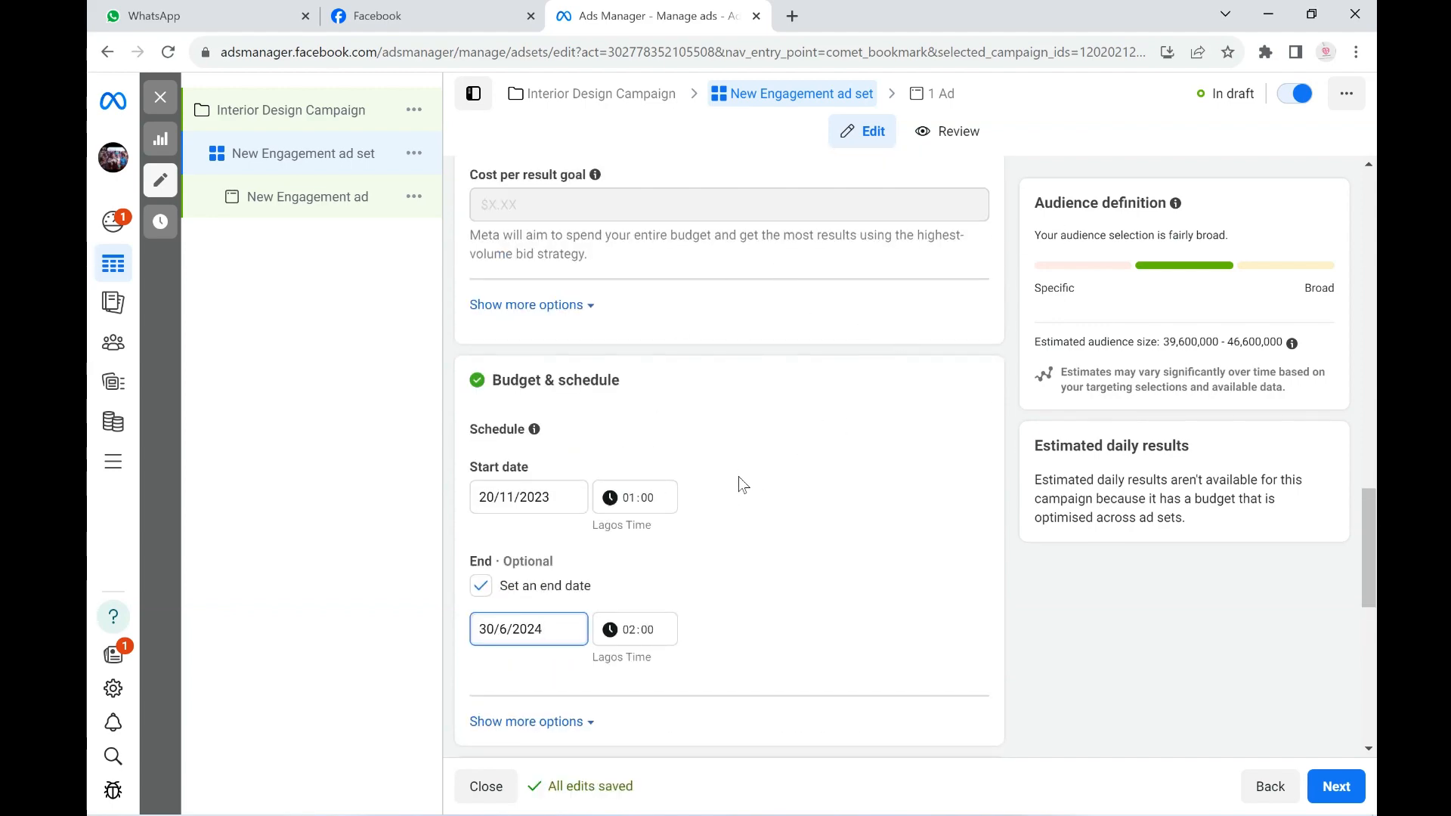
scroll(756, 476, down, 5)
scroll(761, 466, down, 2)
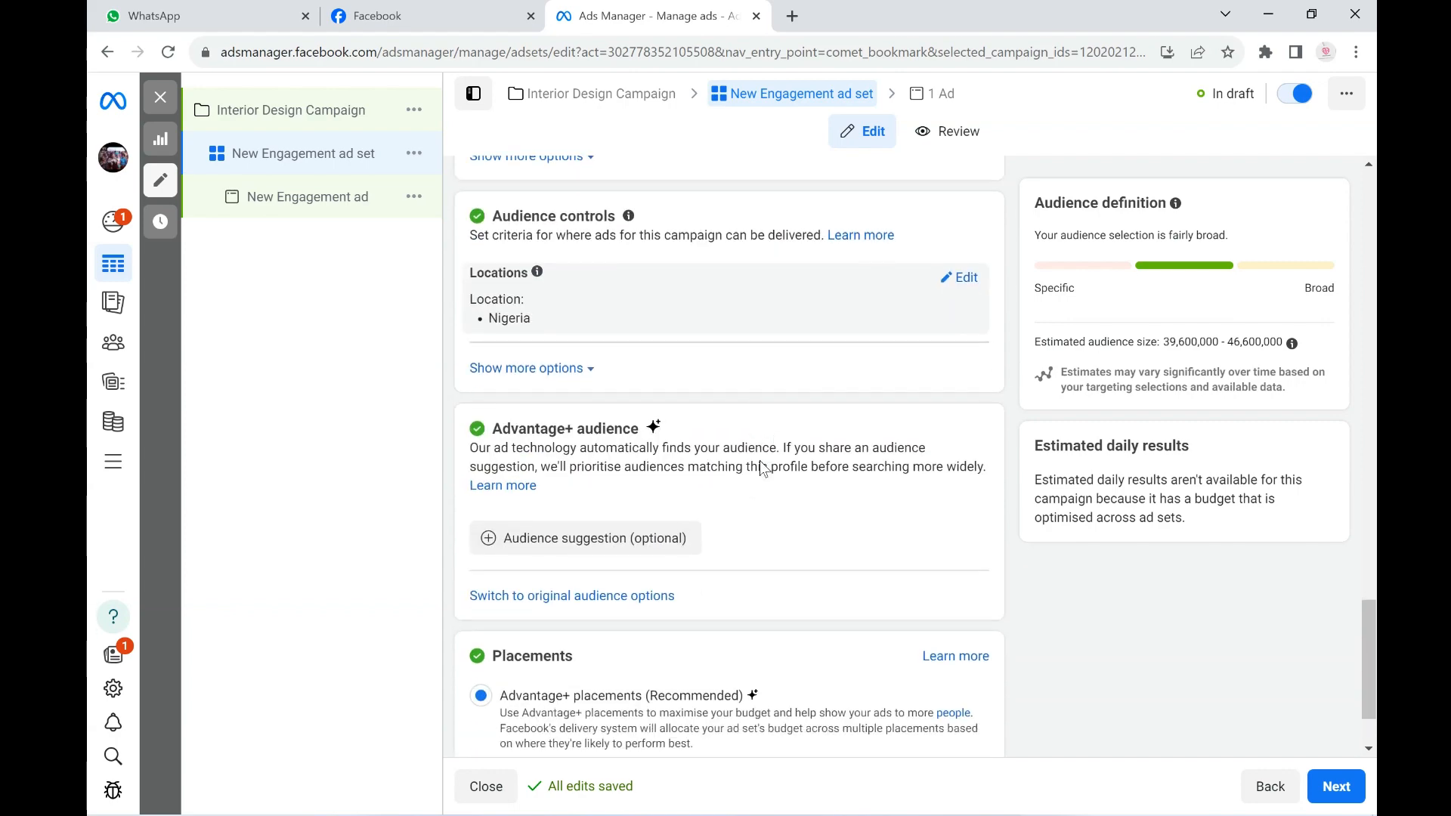
scroll(761, 467, up, 1)
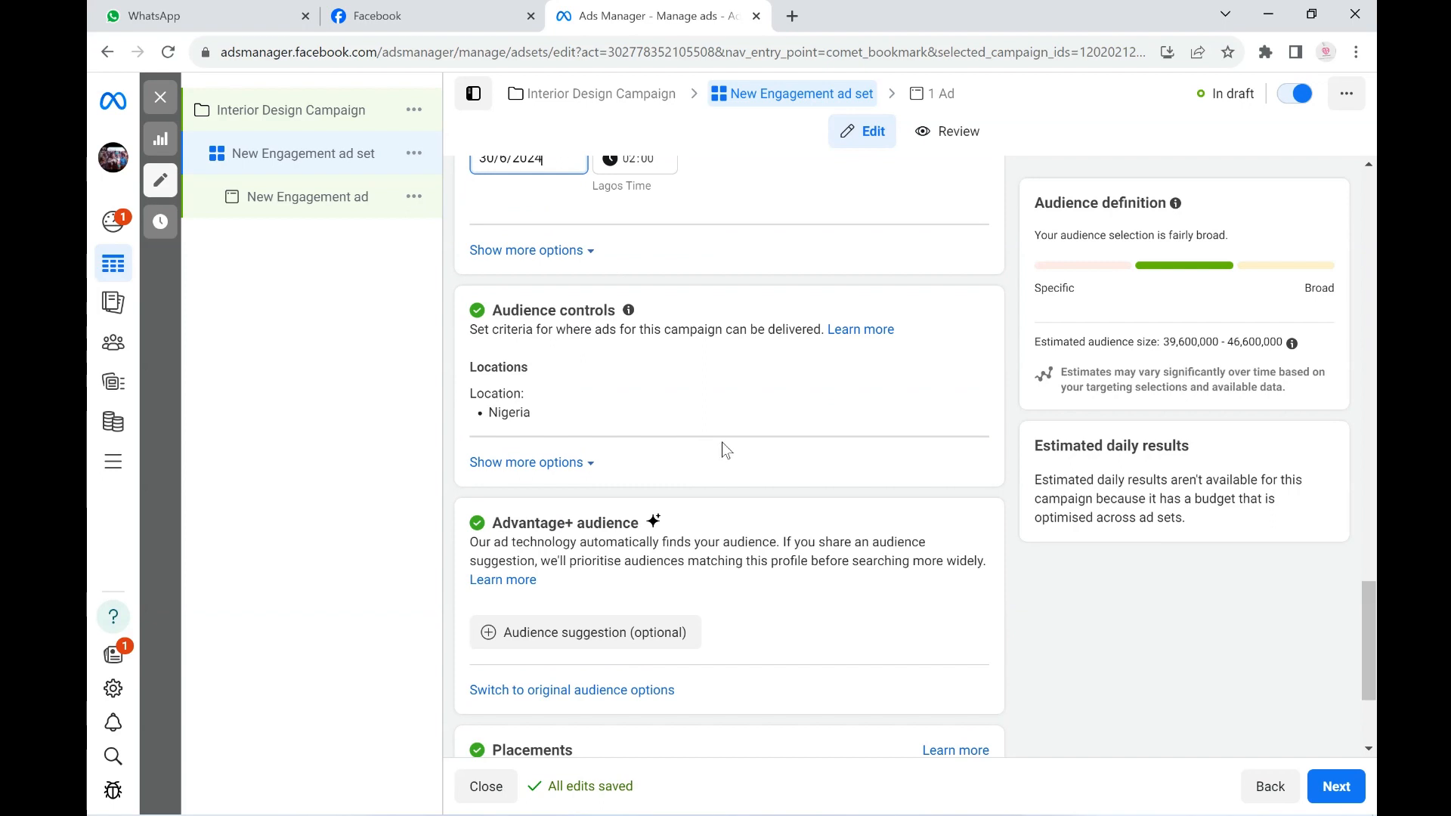
scroll(722, 444, up, 1)
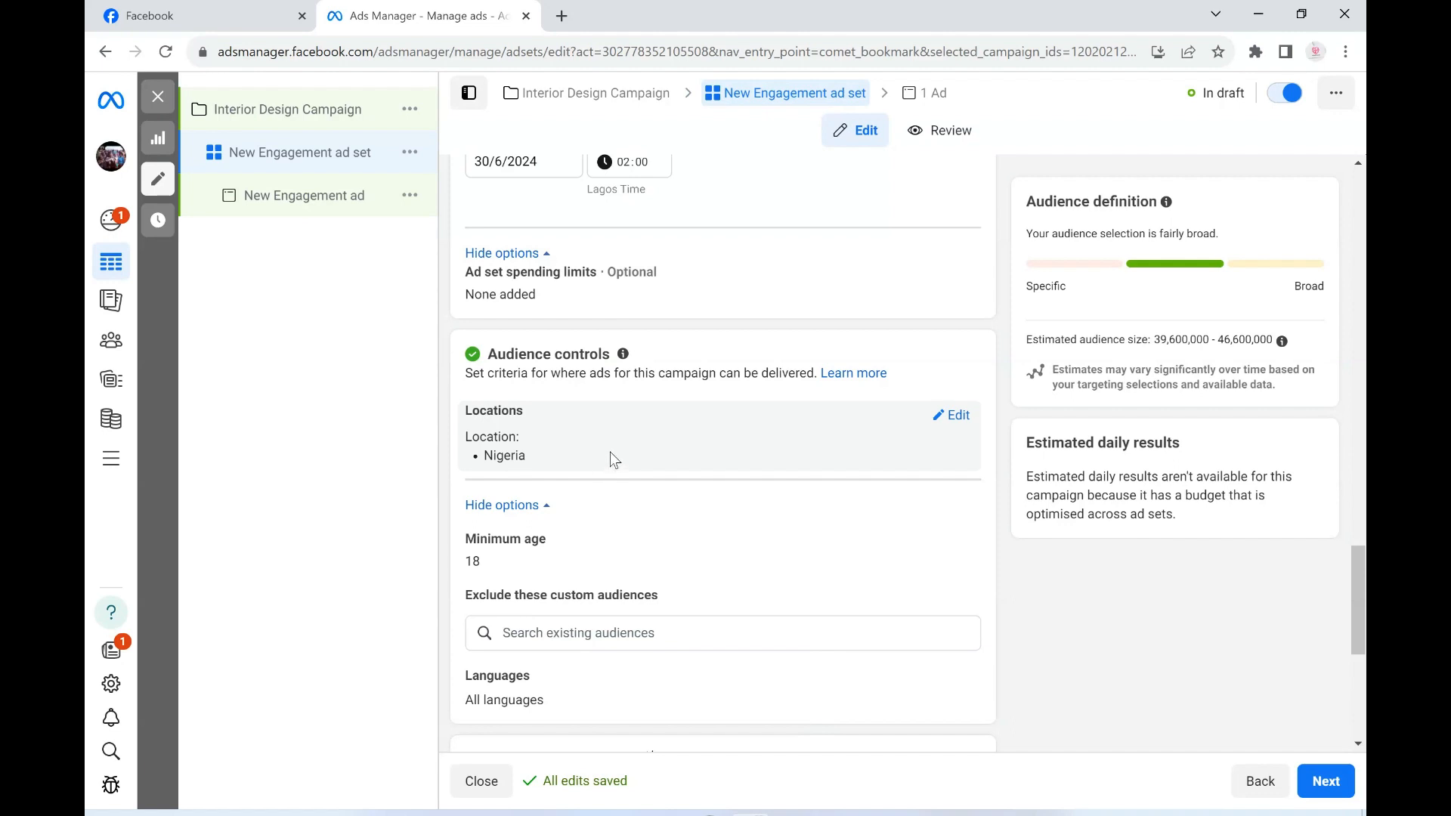
- Open the audience locations for editing and browse the available countries by continent, including the Caribbean list
click(954, 416)
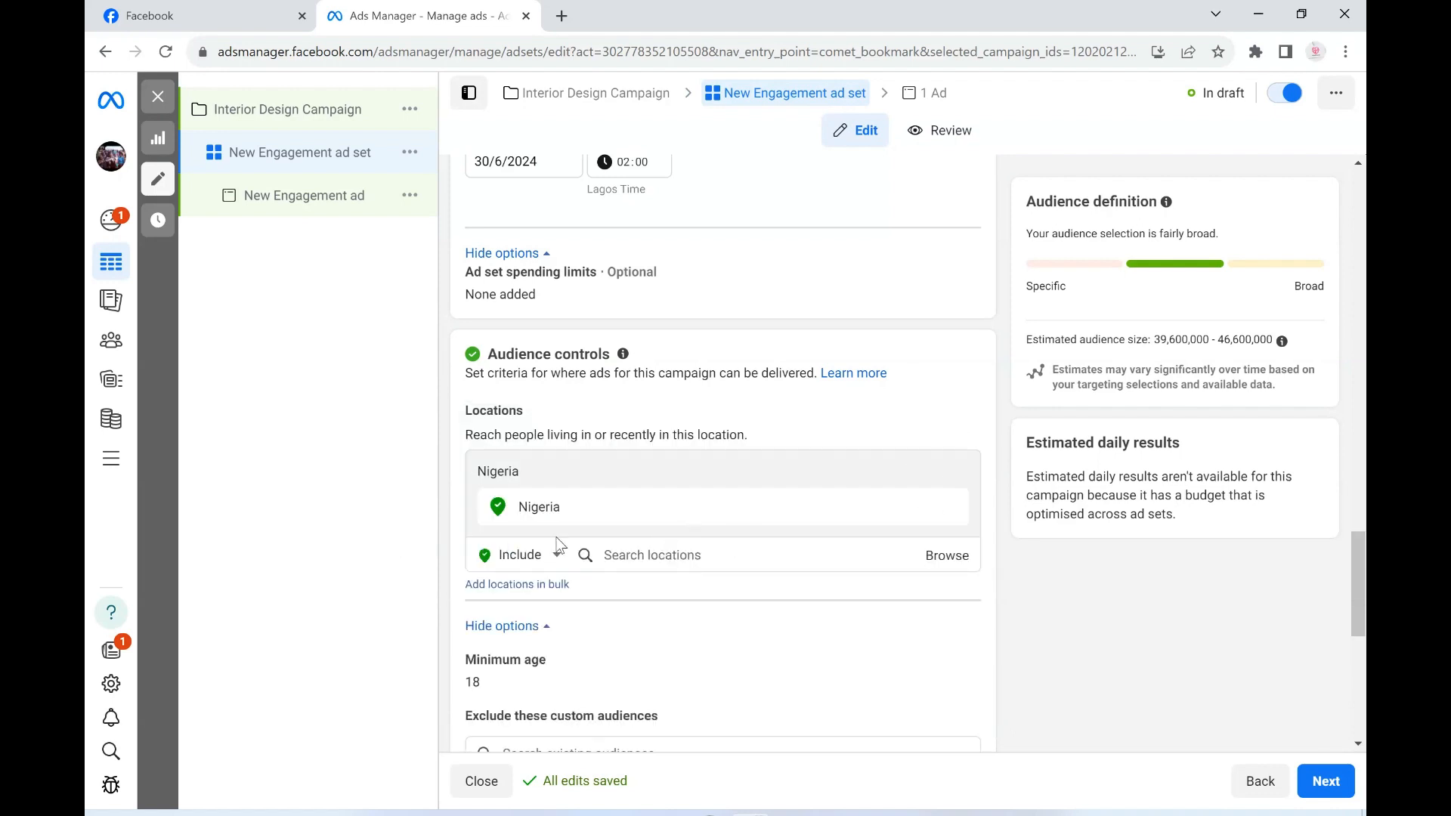
click(956, 567)
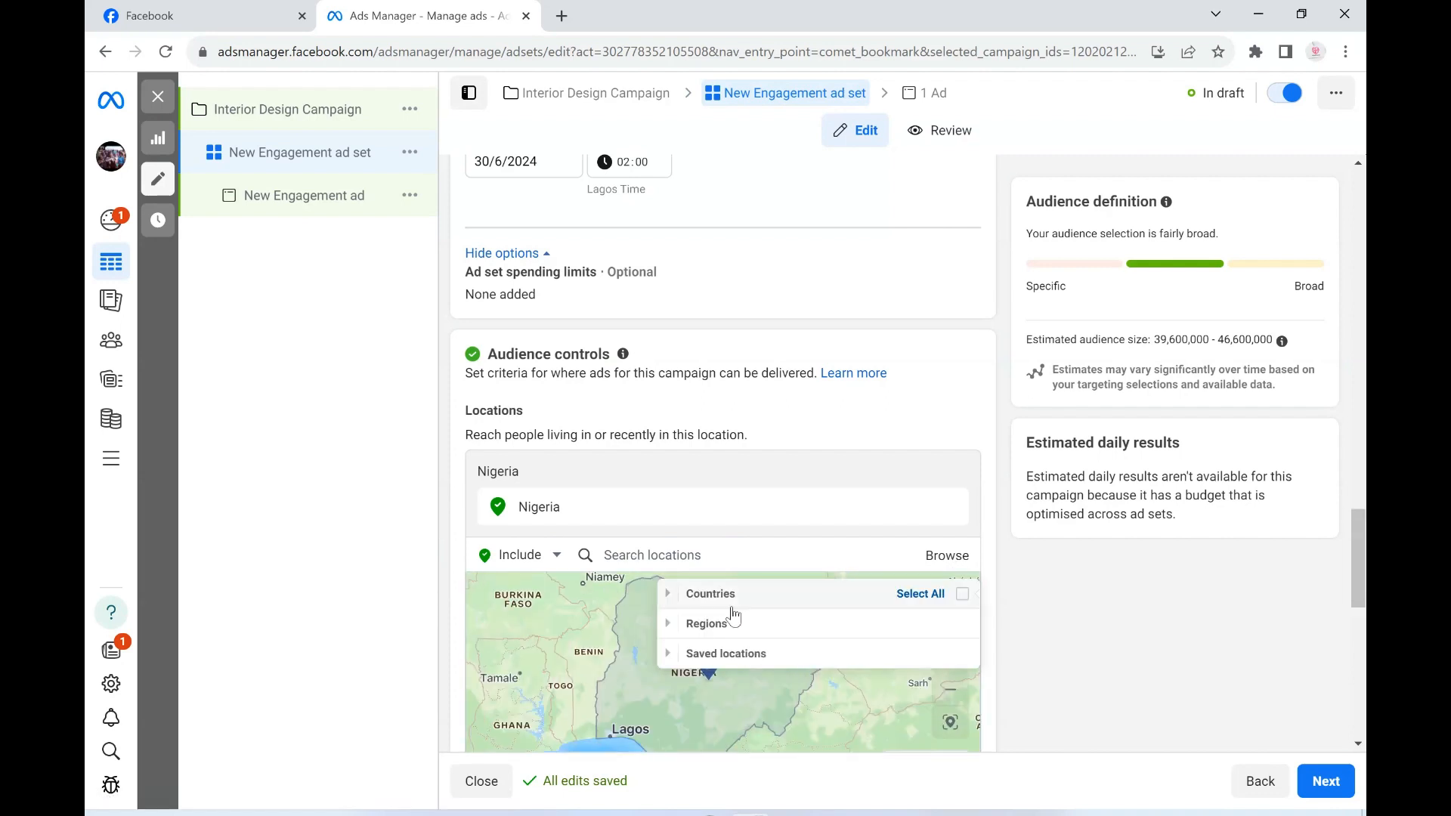
click(675, 599)
scroll(730, 621, down, 1)
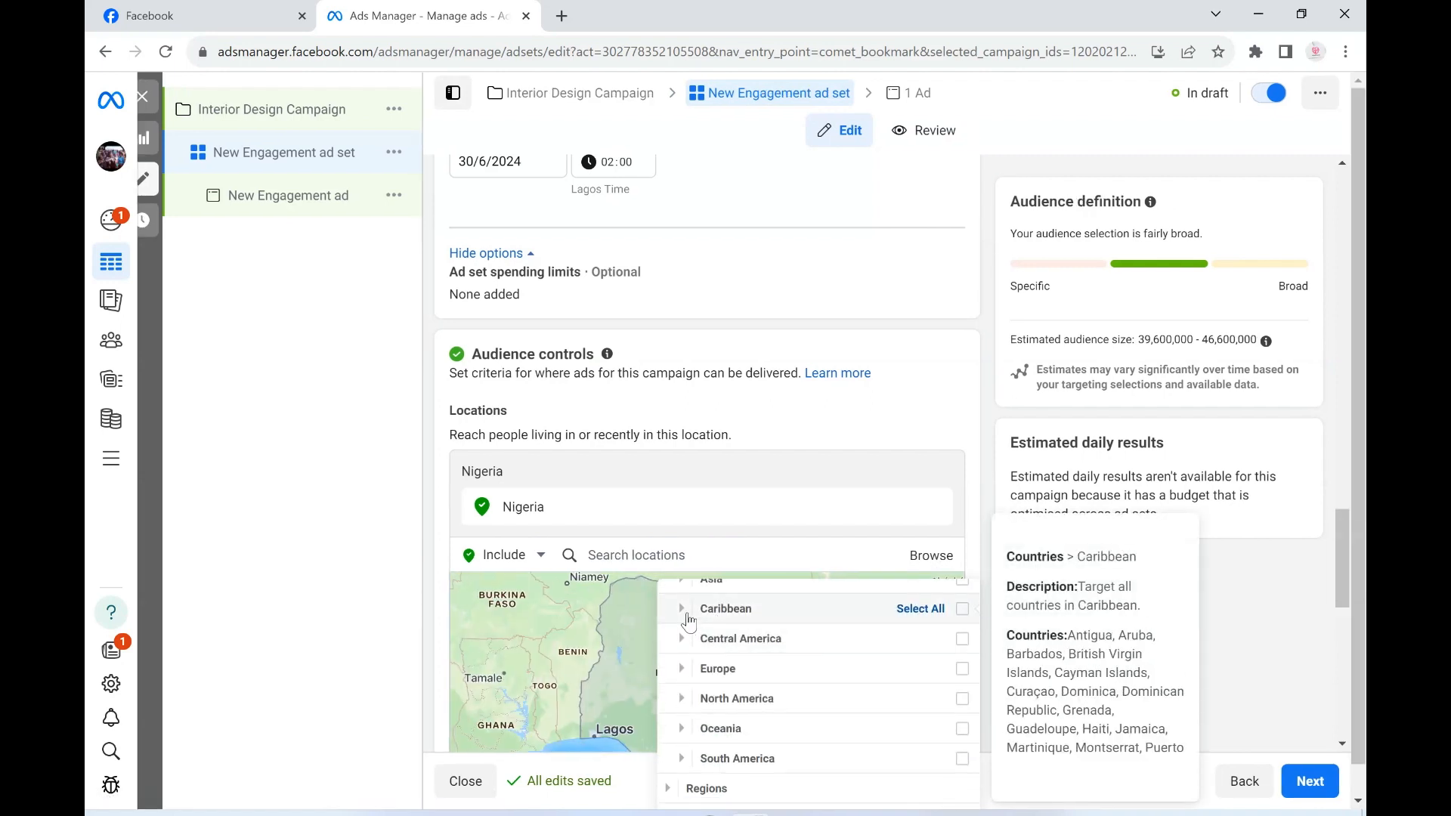
click(687, 609)
scroll(736, 627, down, 1)
scroll(739, 641, up, 2)
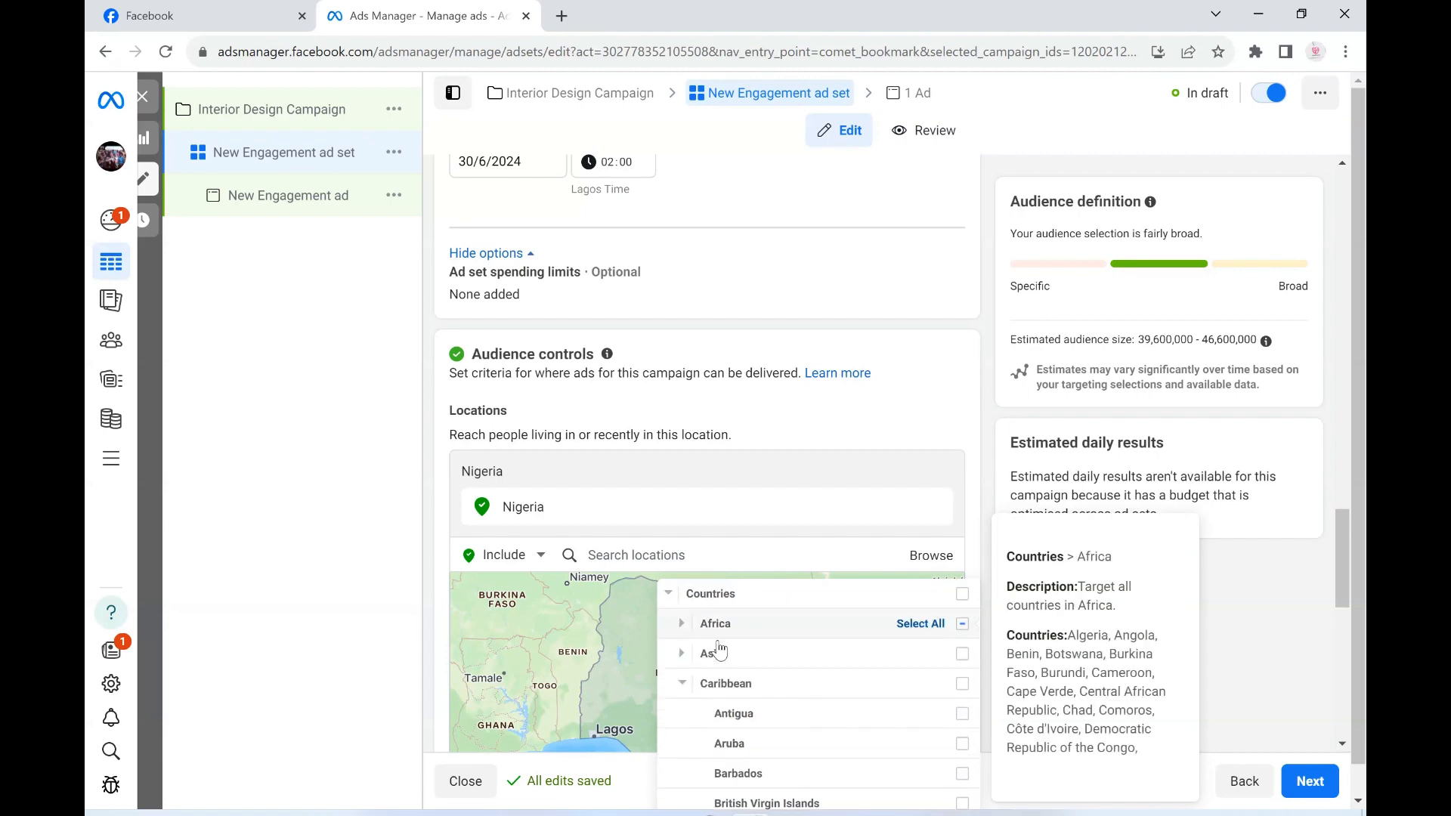
click(667, 596)
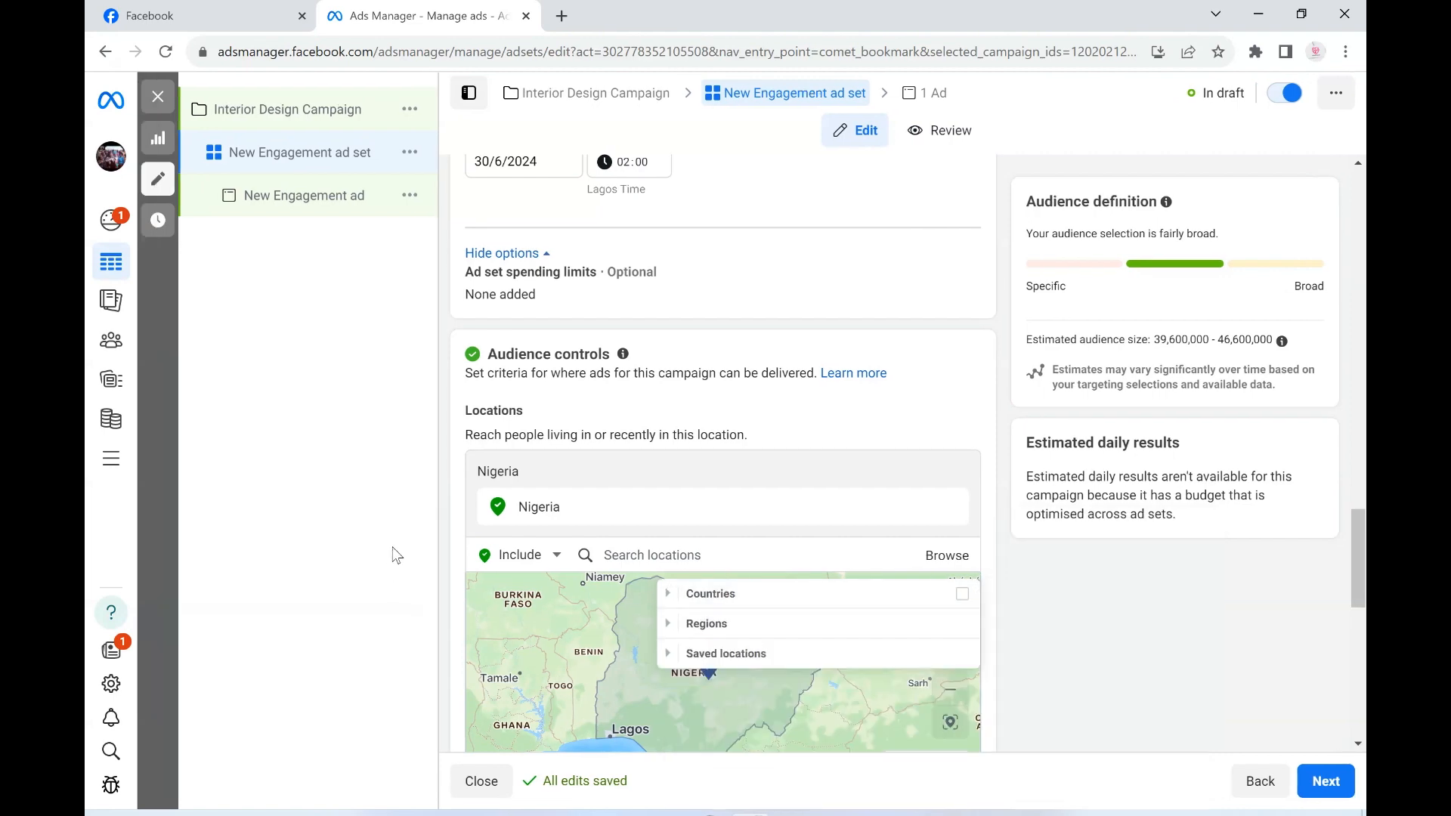
click(596, 516)
- Switch the ad set from Advantage+ audience to the original audience options
scroll(645, 521, down, 3)
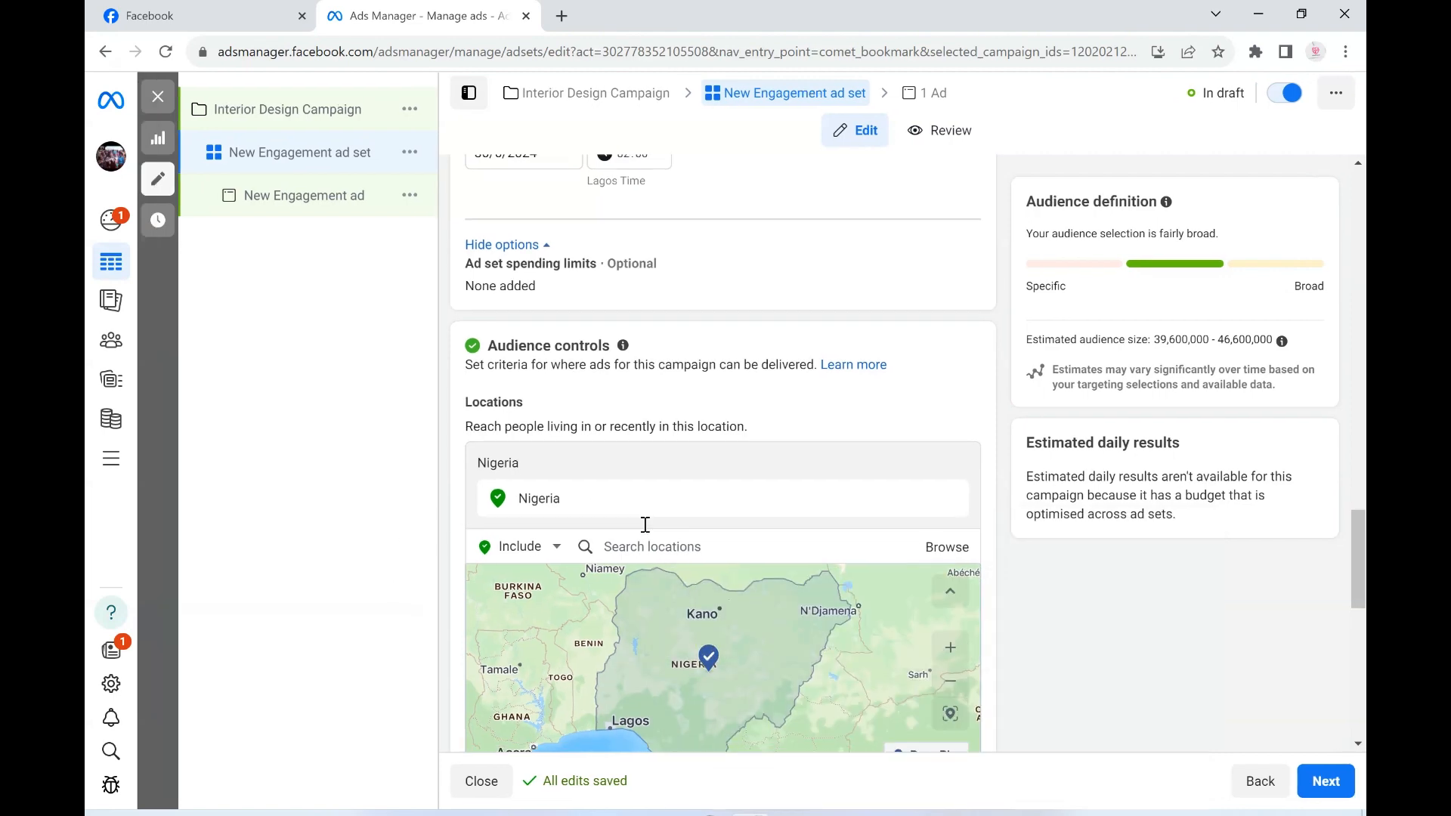
scroll(1031, 561, down, 5)
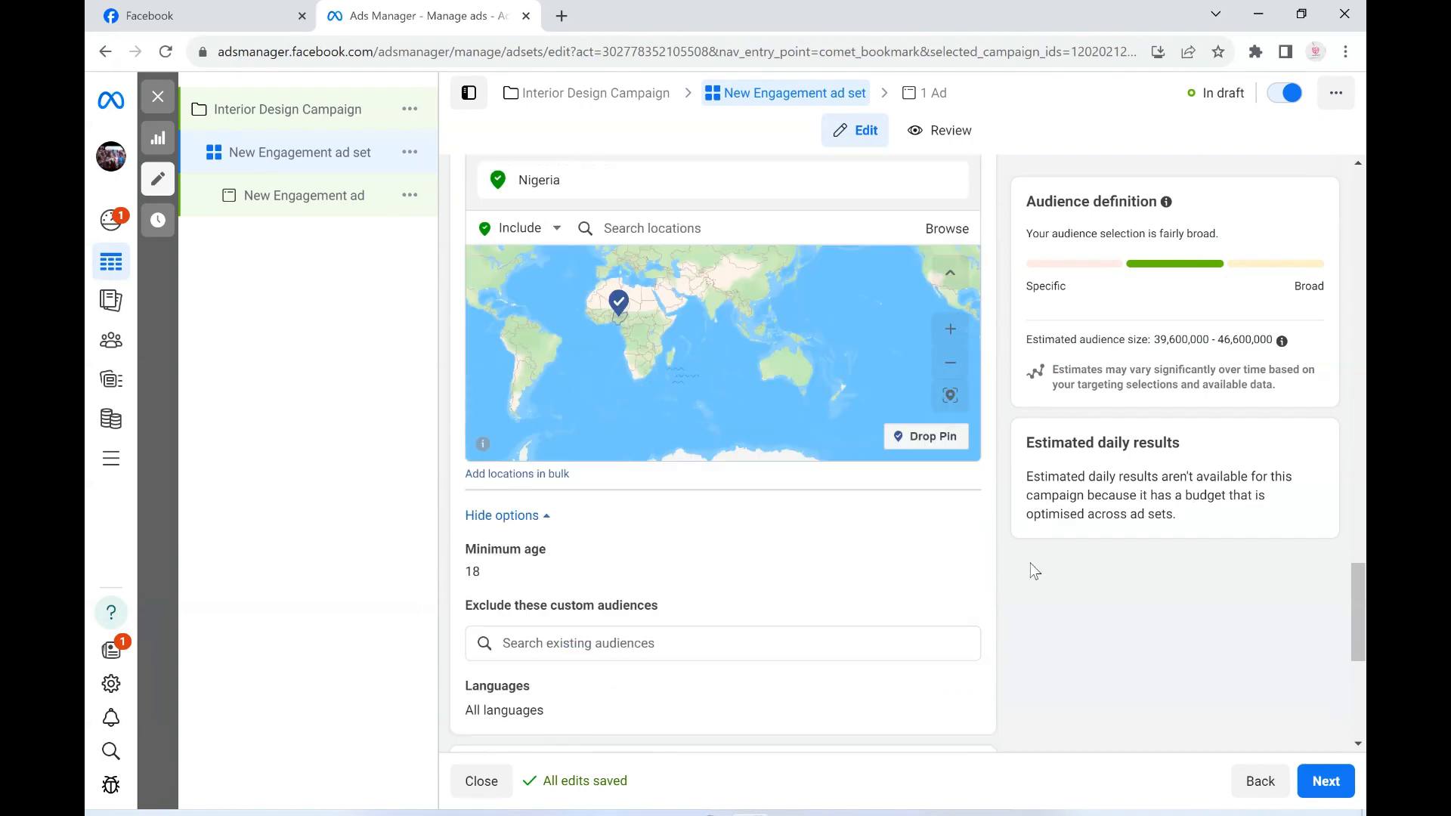
scroll(1032, 568, down, 1)
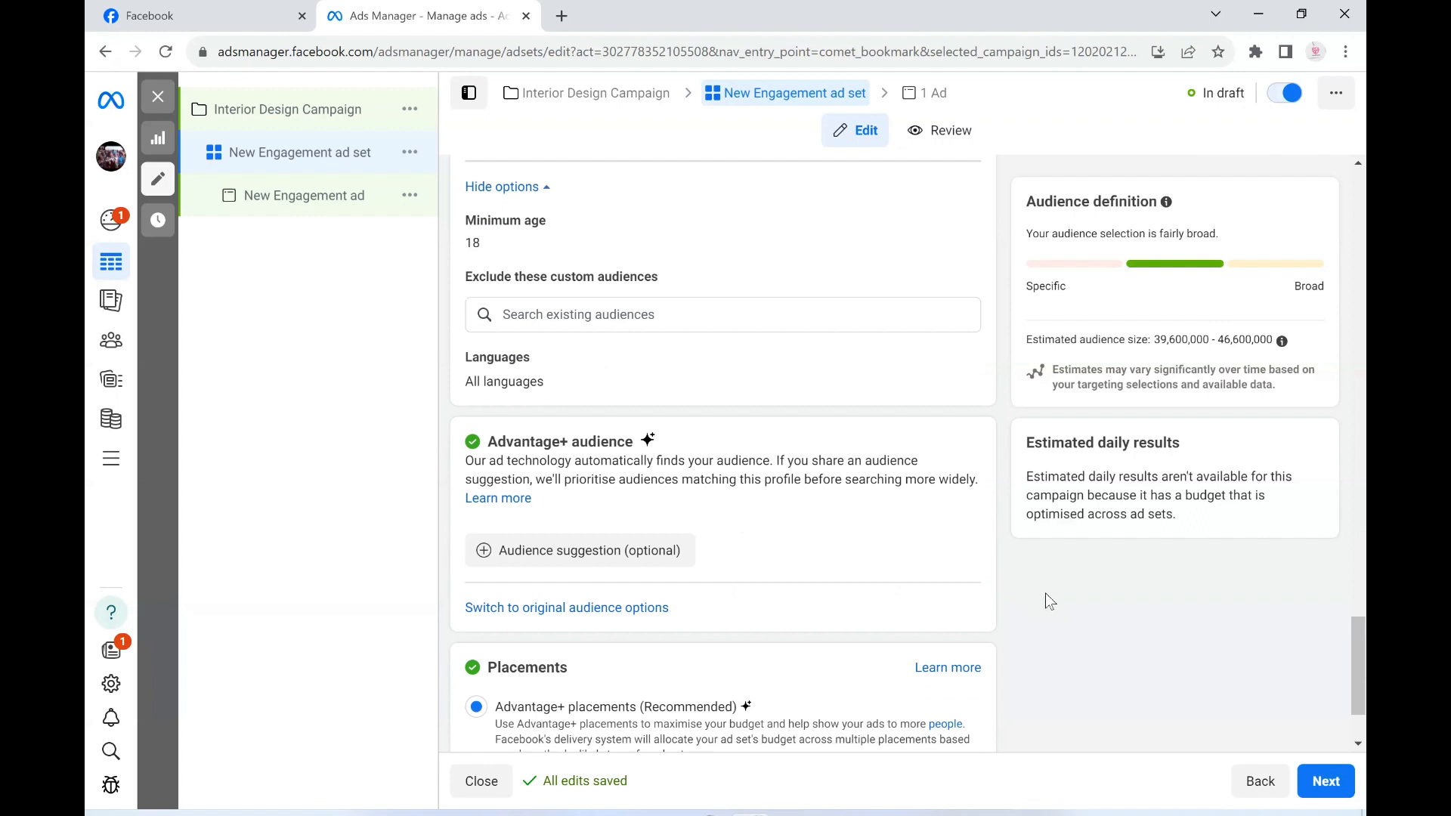
click(549, 609)
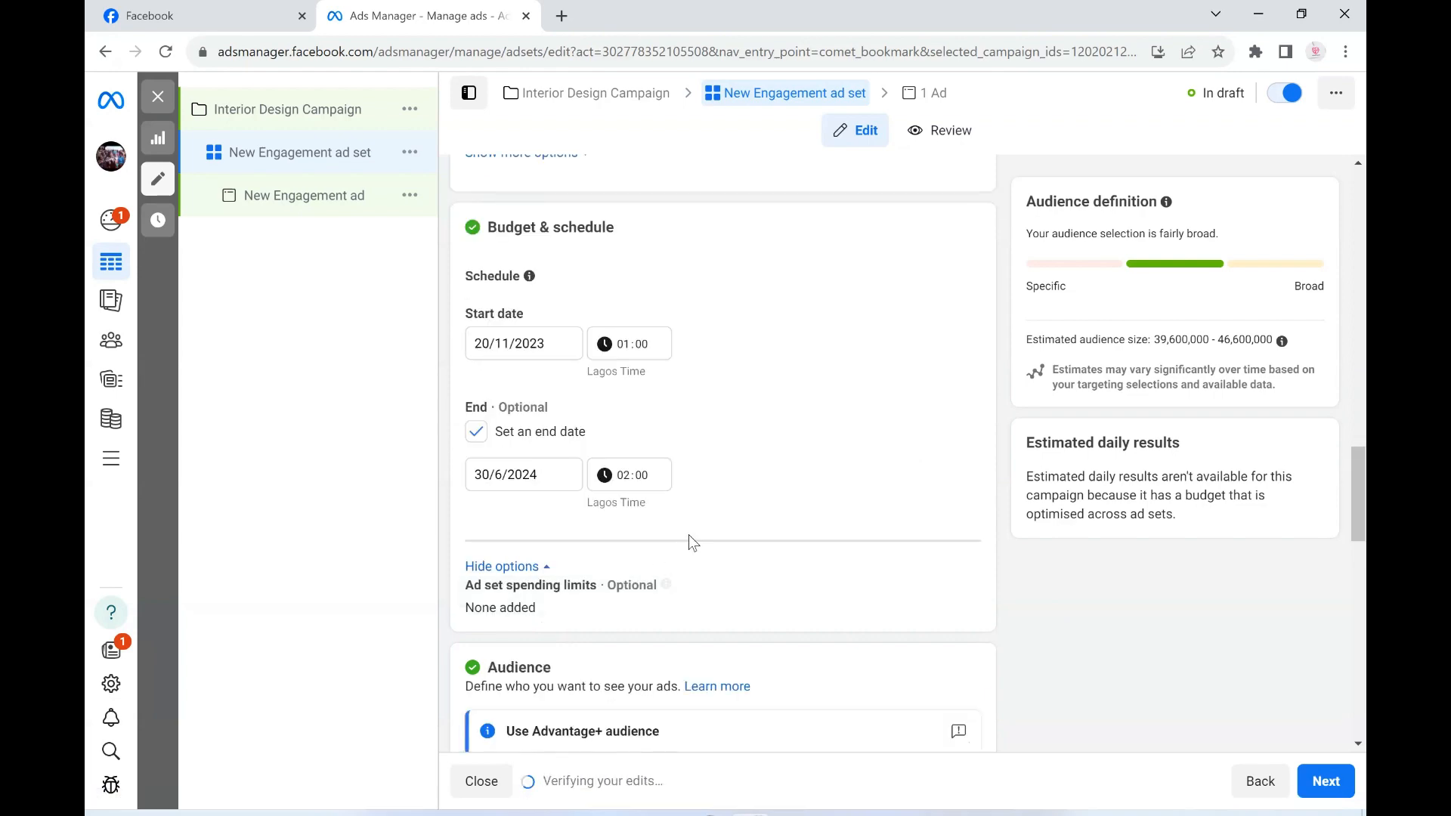
- Set the new audience's minimum age to 22
scroll(688, 540, down, 3)
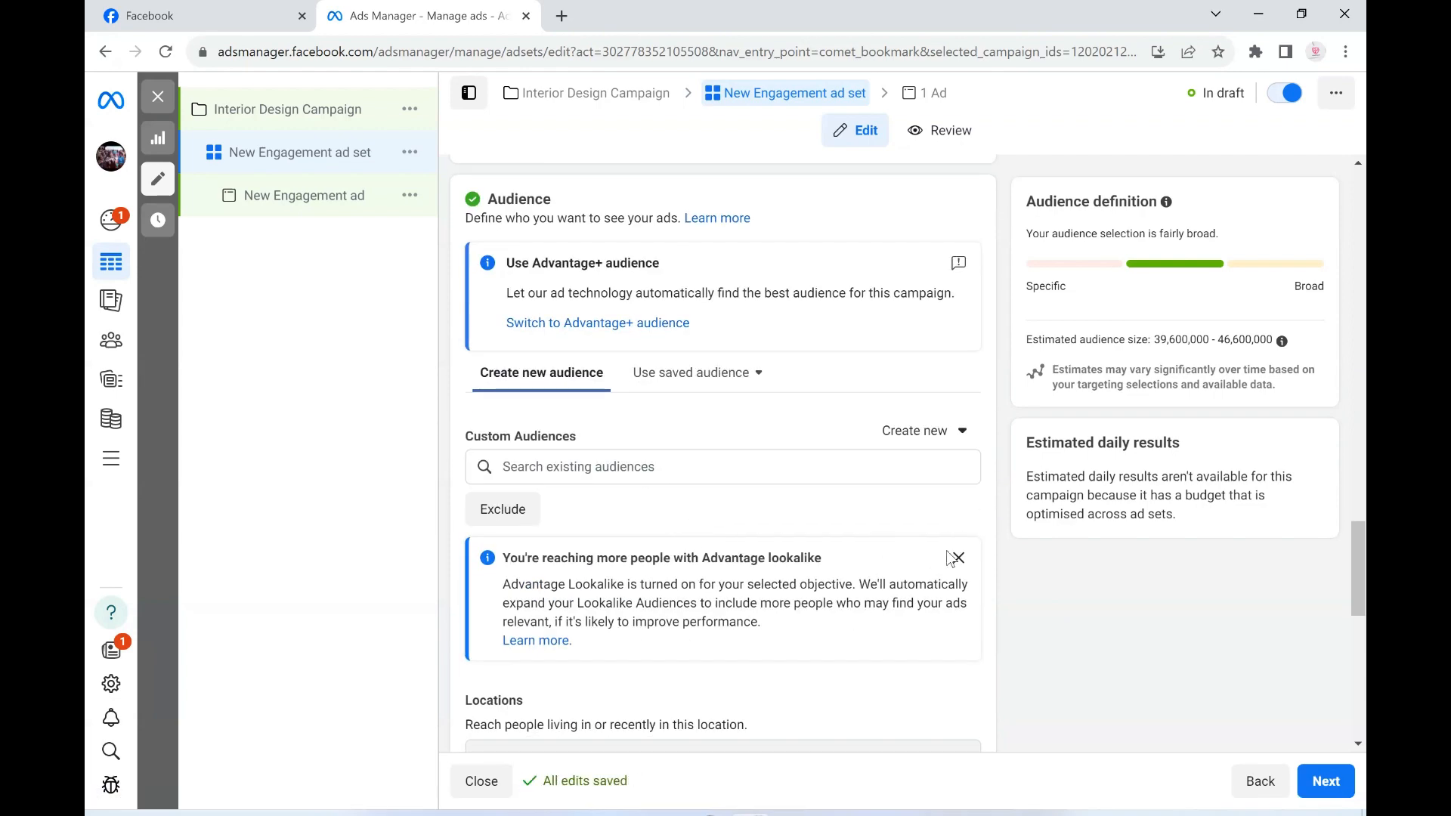
scroll(476, 449, down, 5)
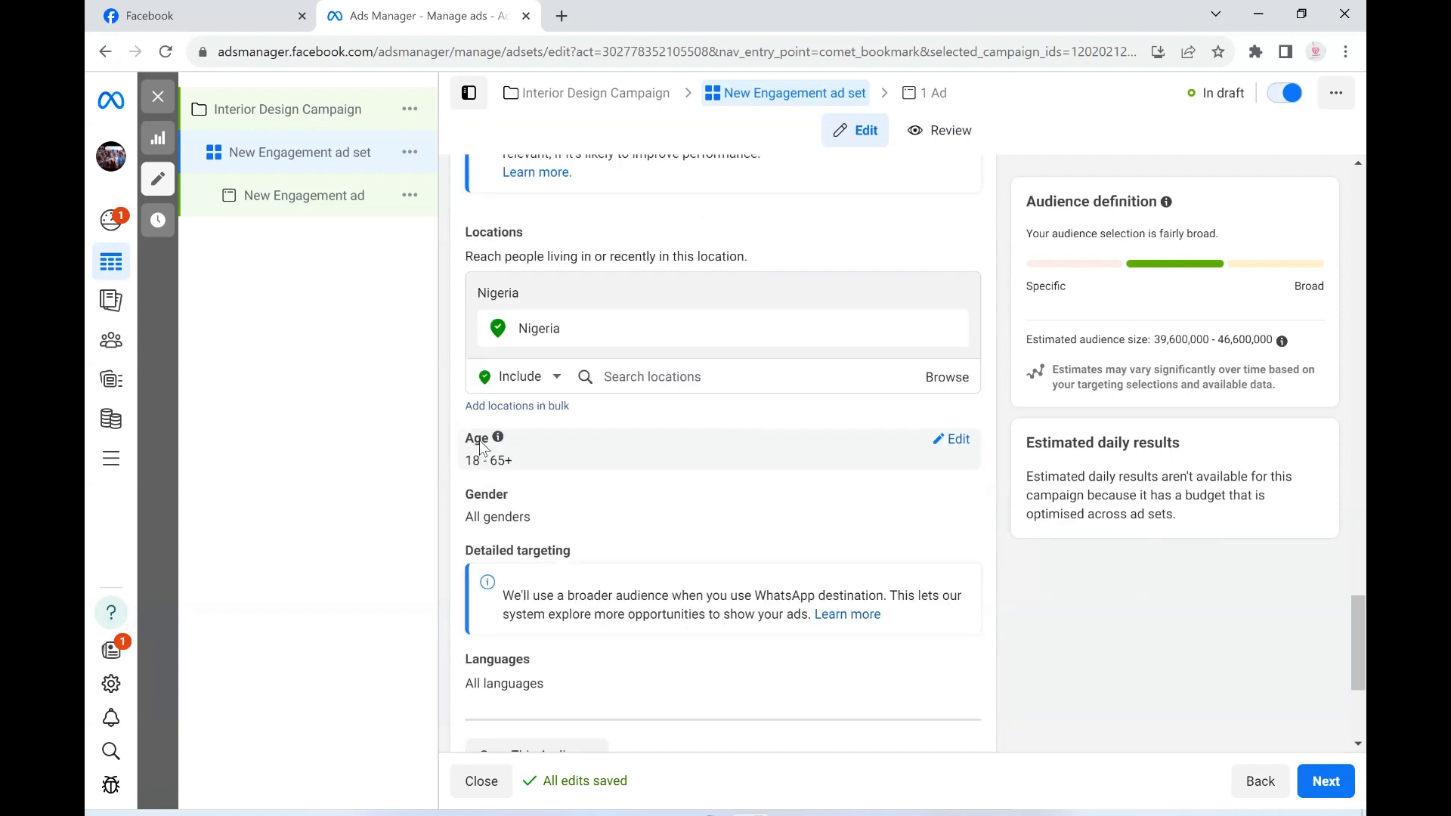
click(955, 446)
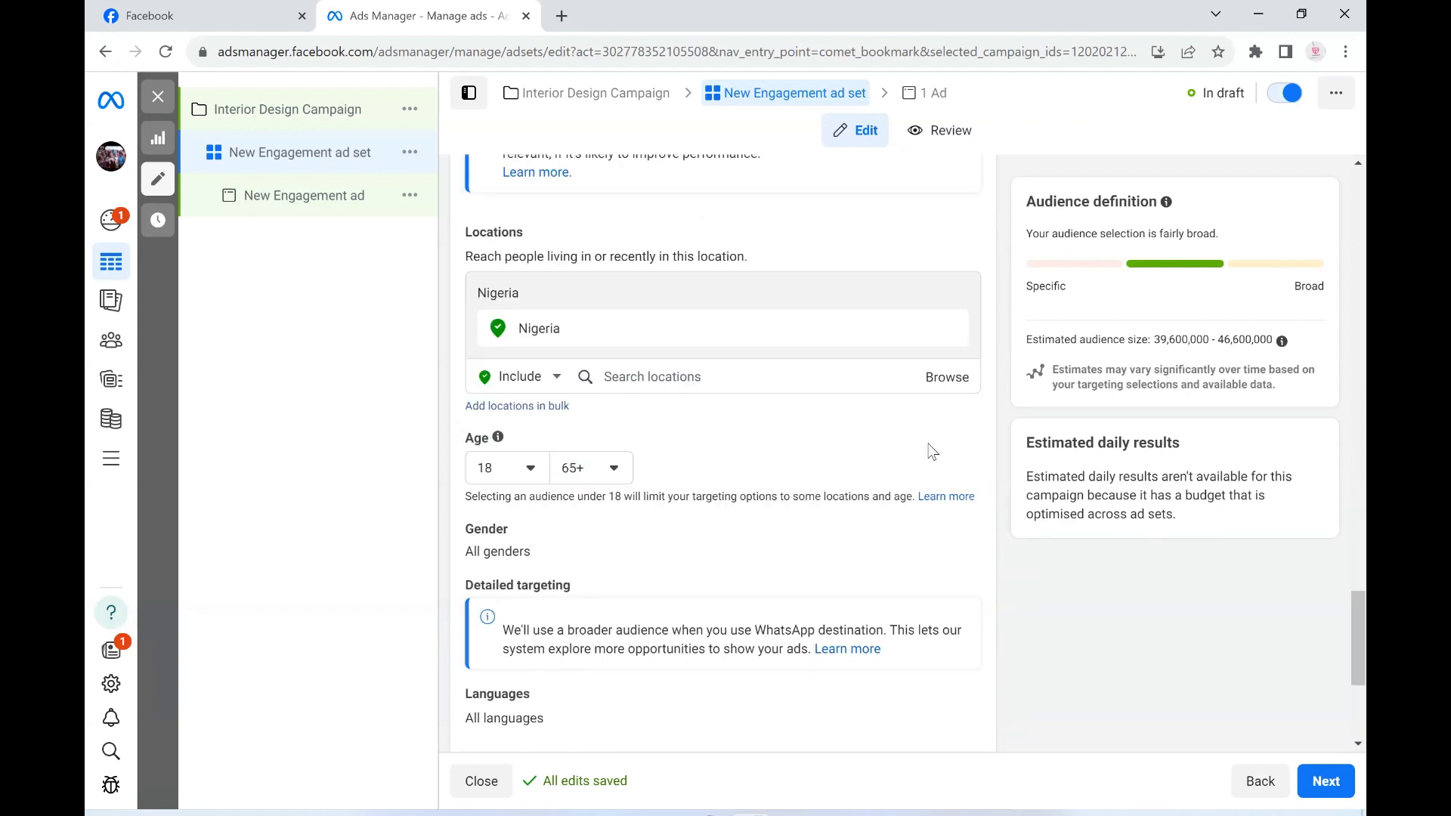
click(527, 473)
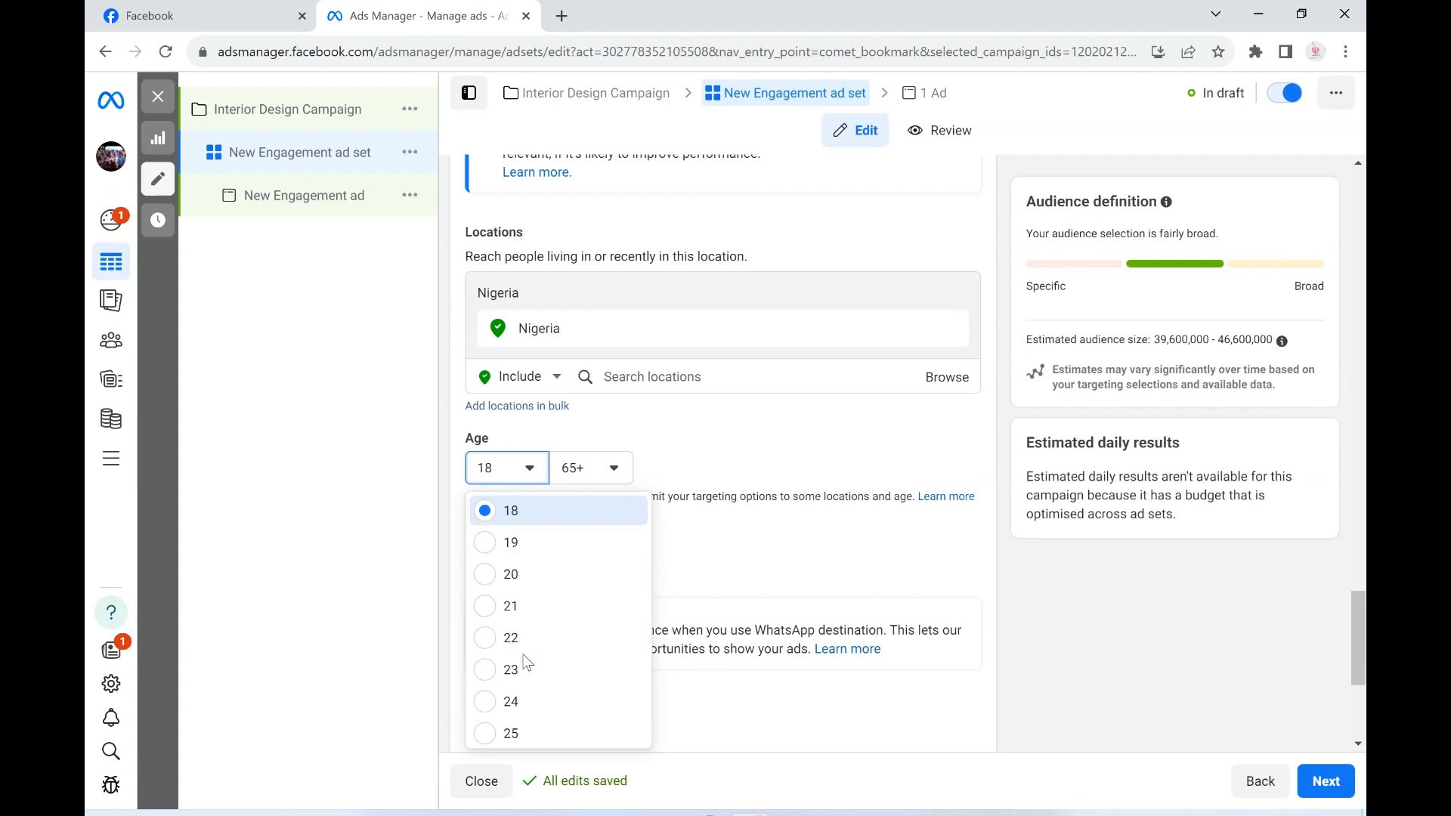
click(488, 641)
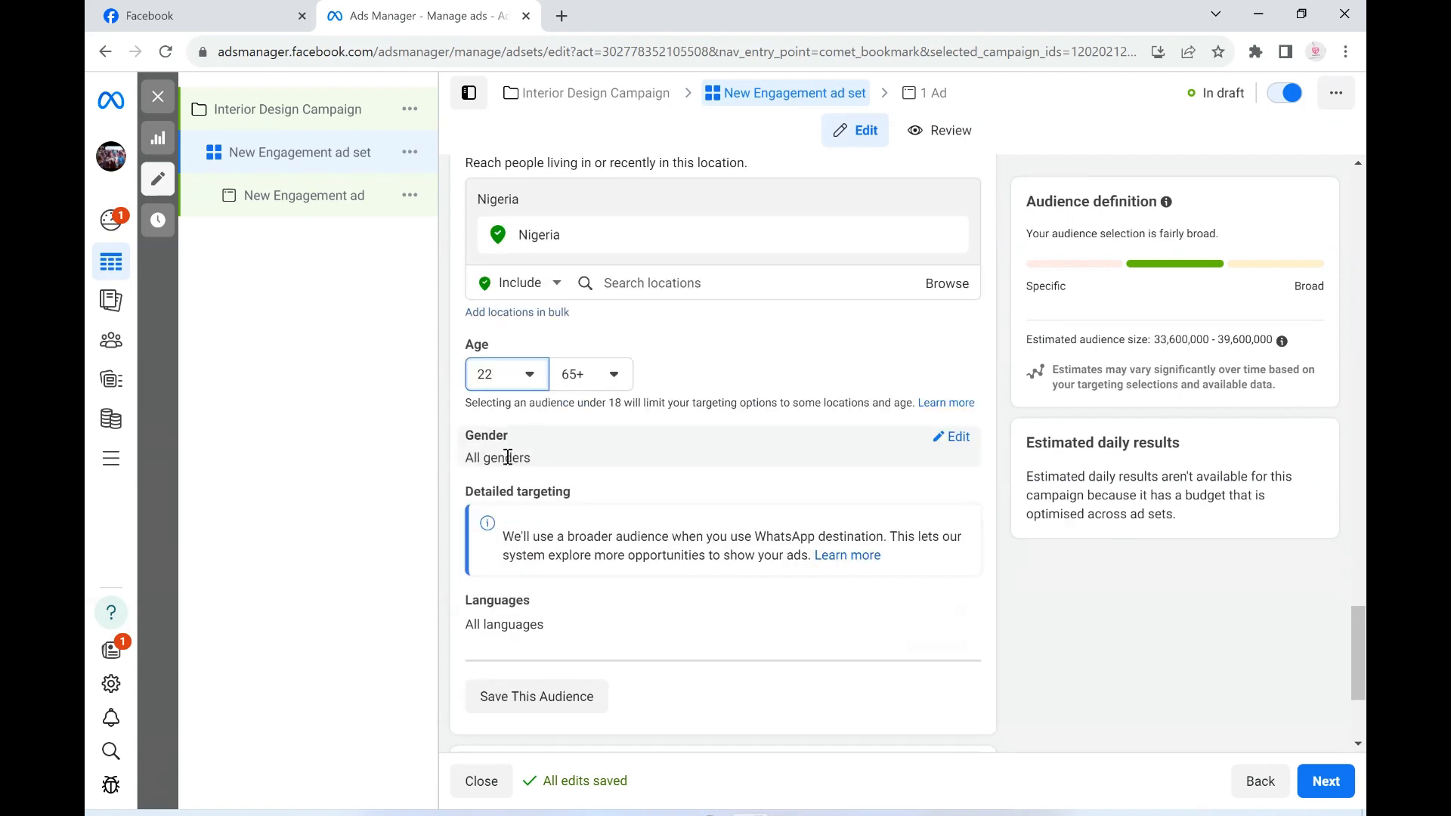
- Try the Men and Women gender options for the audience and set the gender back to All
click(956, 437)
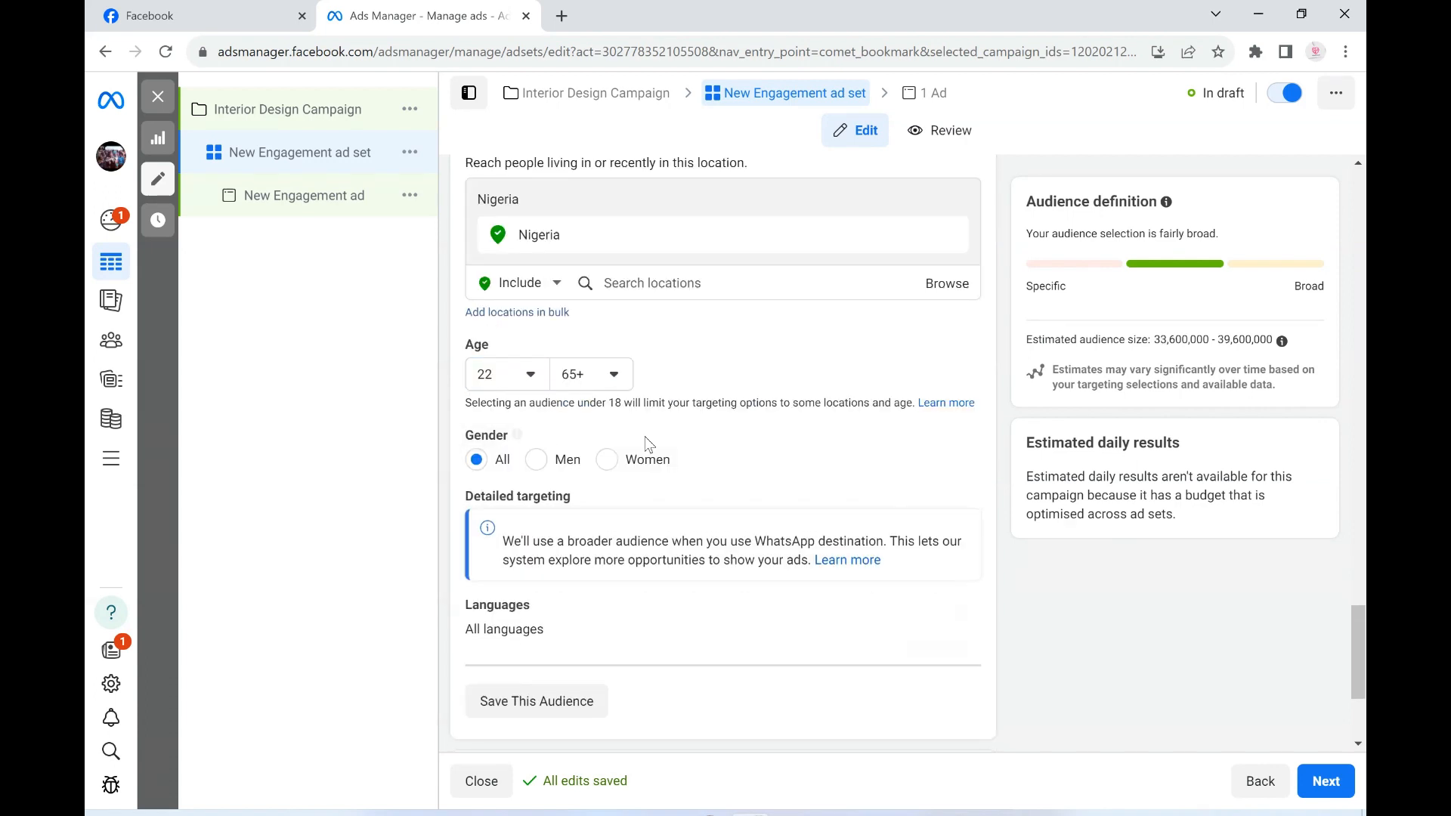
click(536, 461)
click(608, 463)
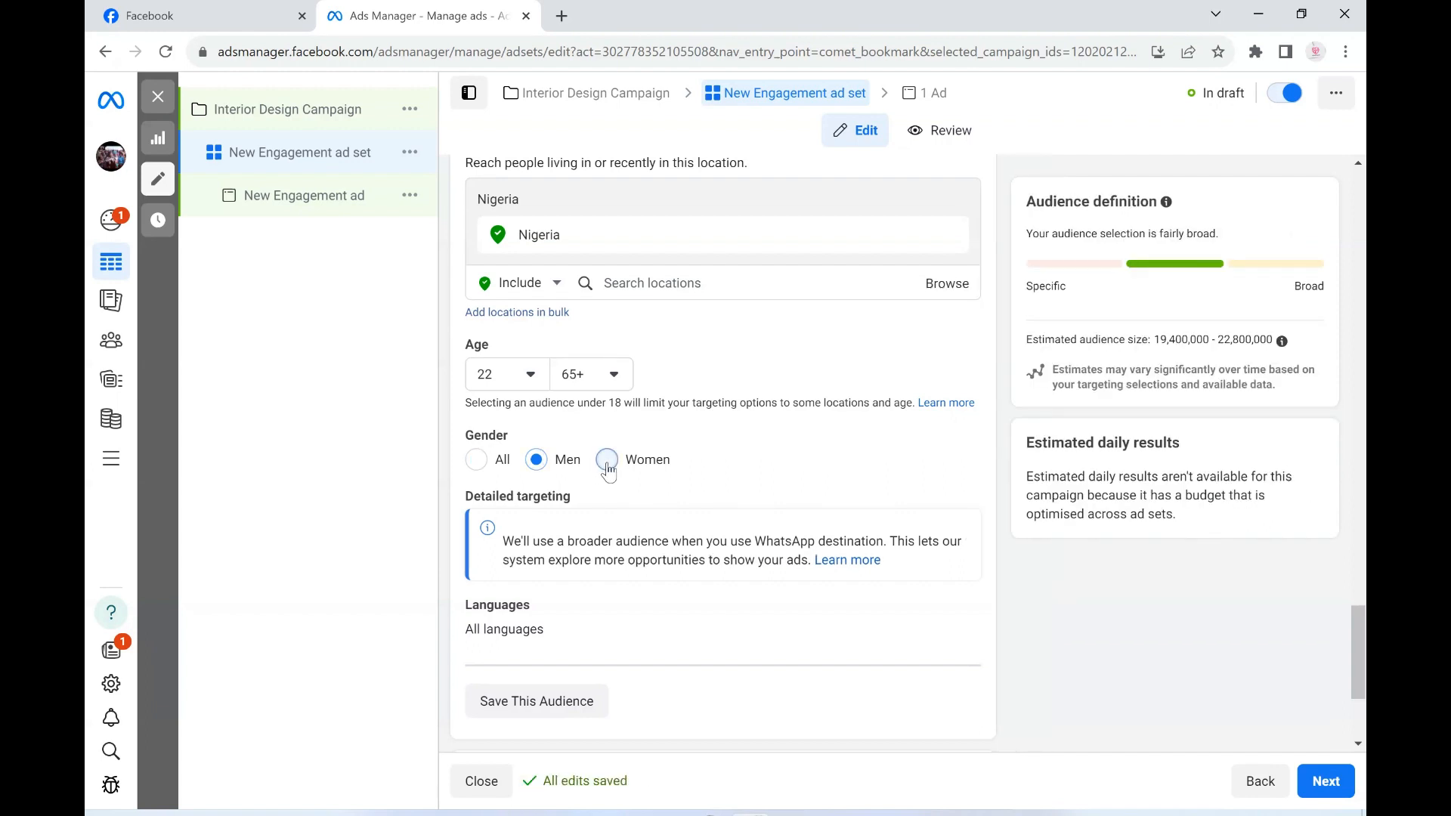
click(477, 463)
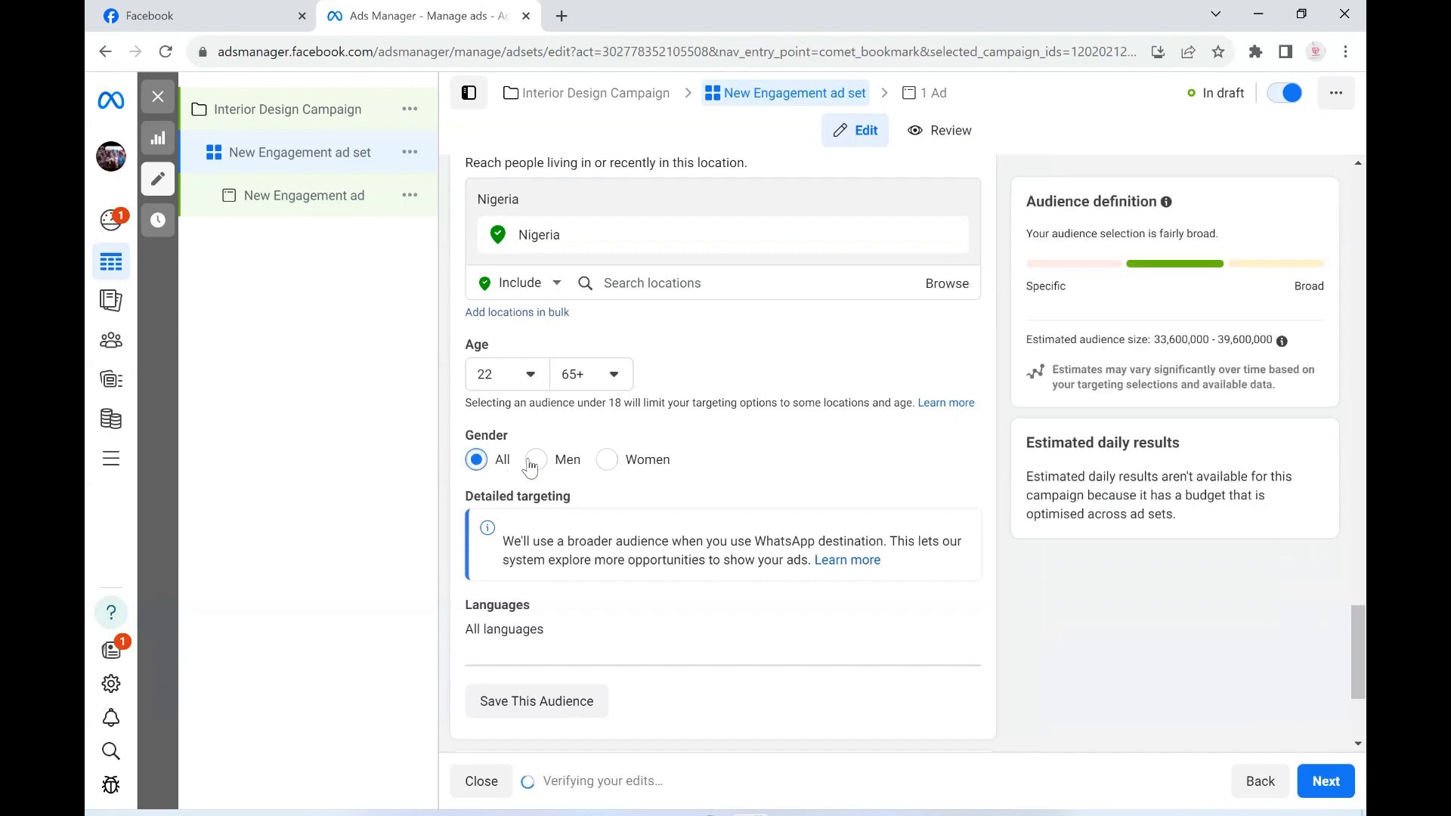
- Save the current targeting as an audience named "Interior Design Ads"
scroll(531, 467, down, 3)
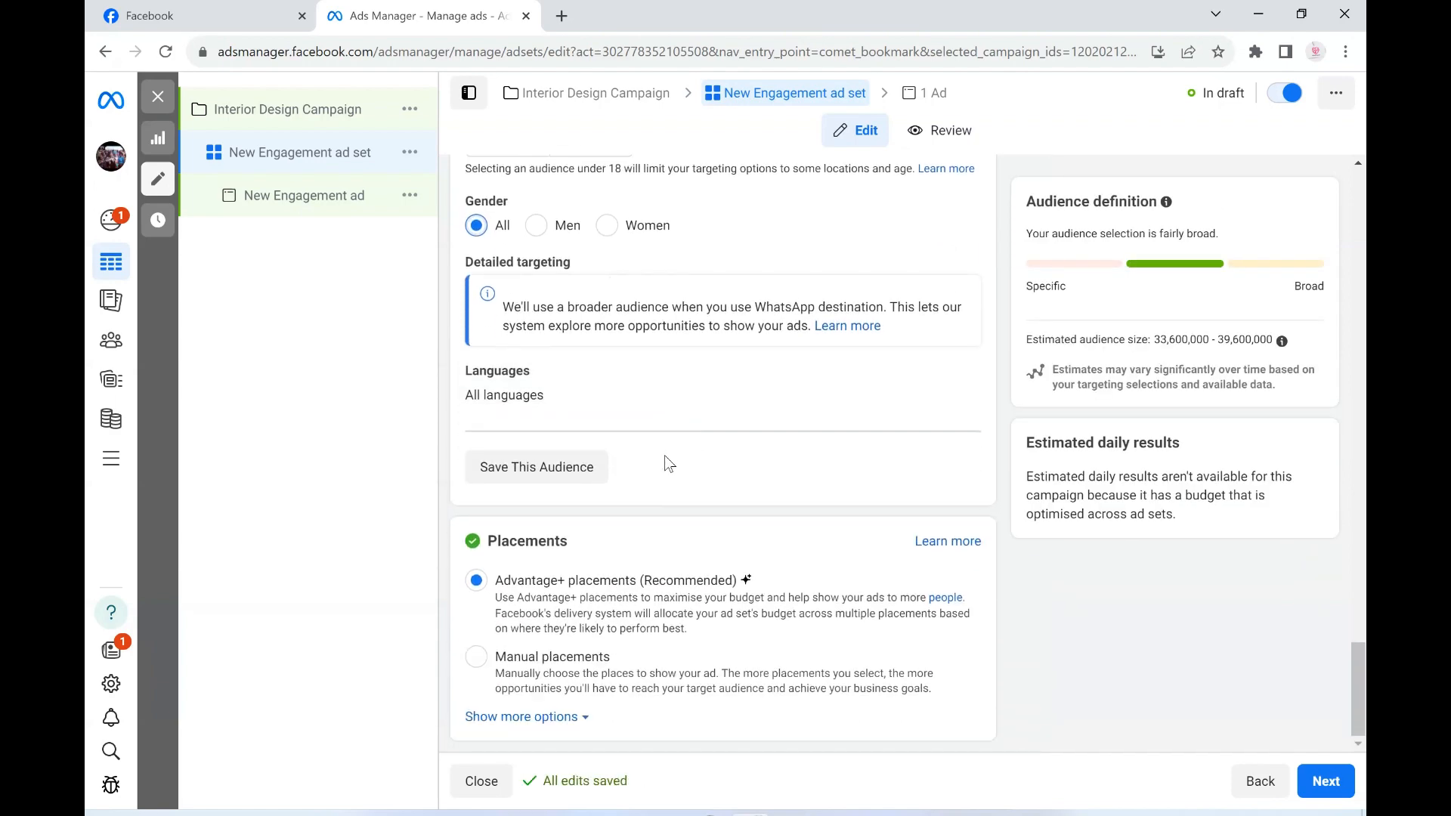
scroll(736, 427, up, 1)
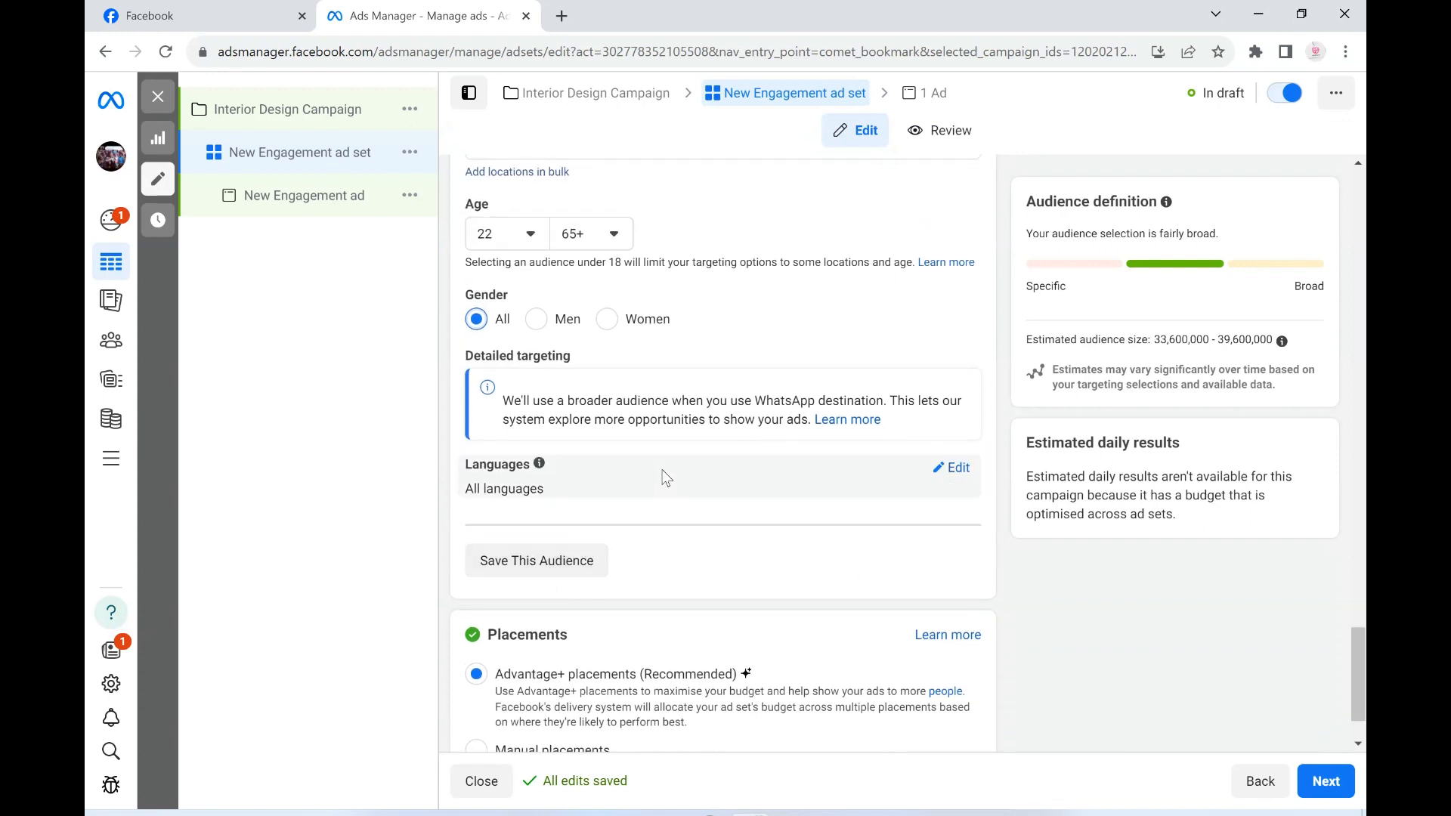
scroll(650, 487, up, 1)
click(538, 655)
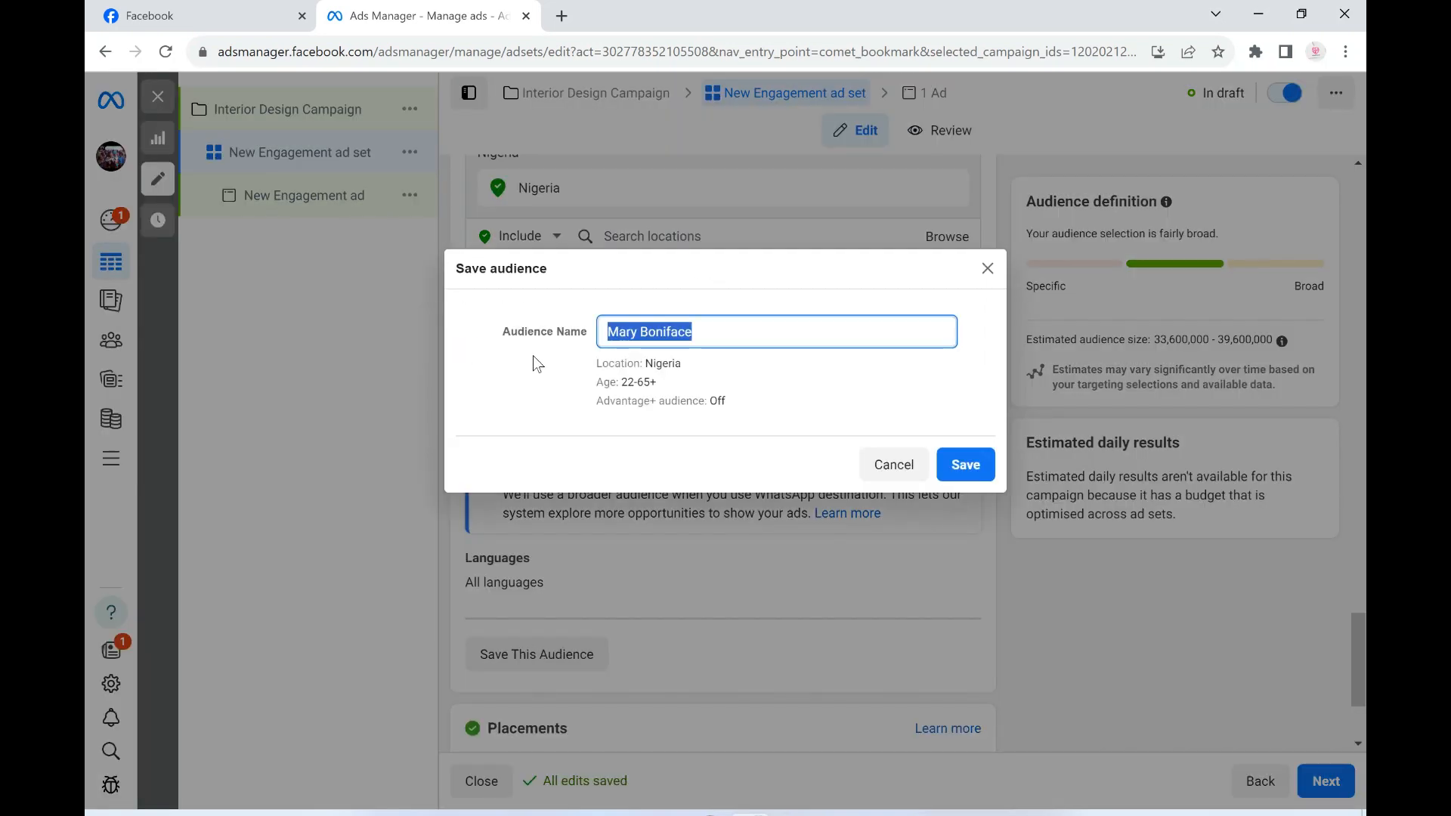
text(Interio)
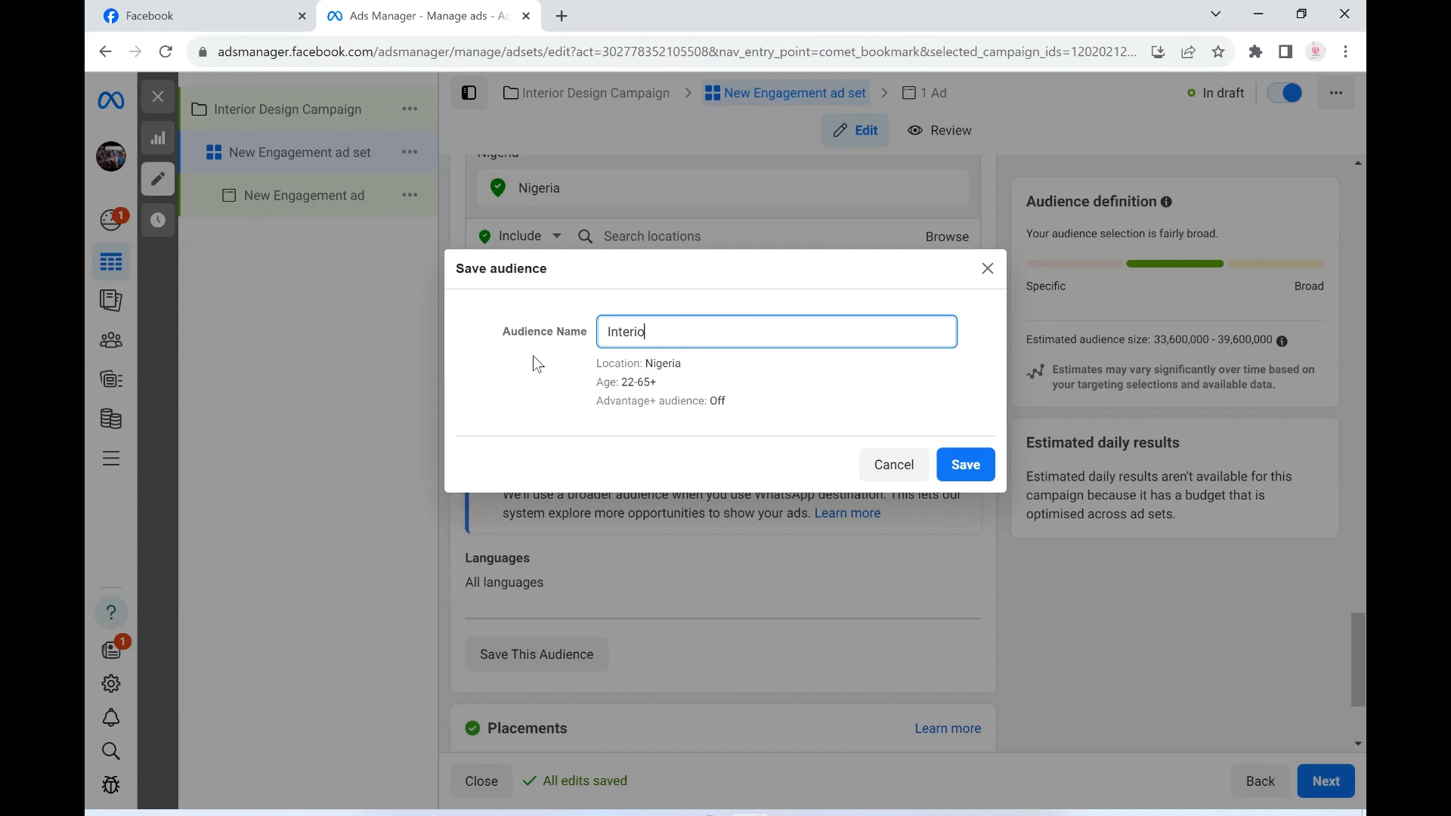
text(r Design Ads)
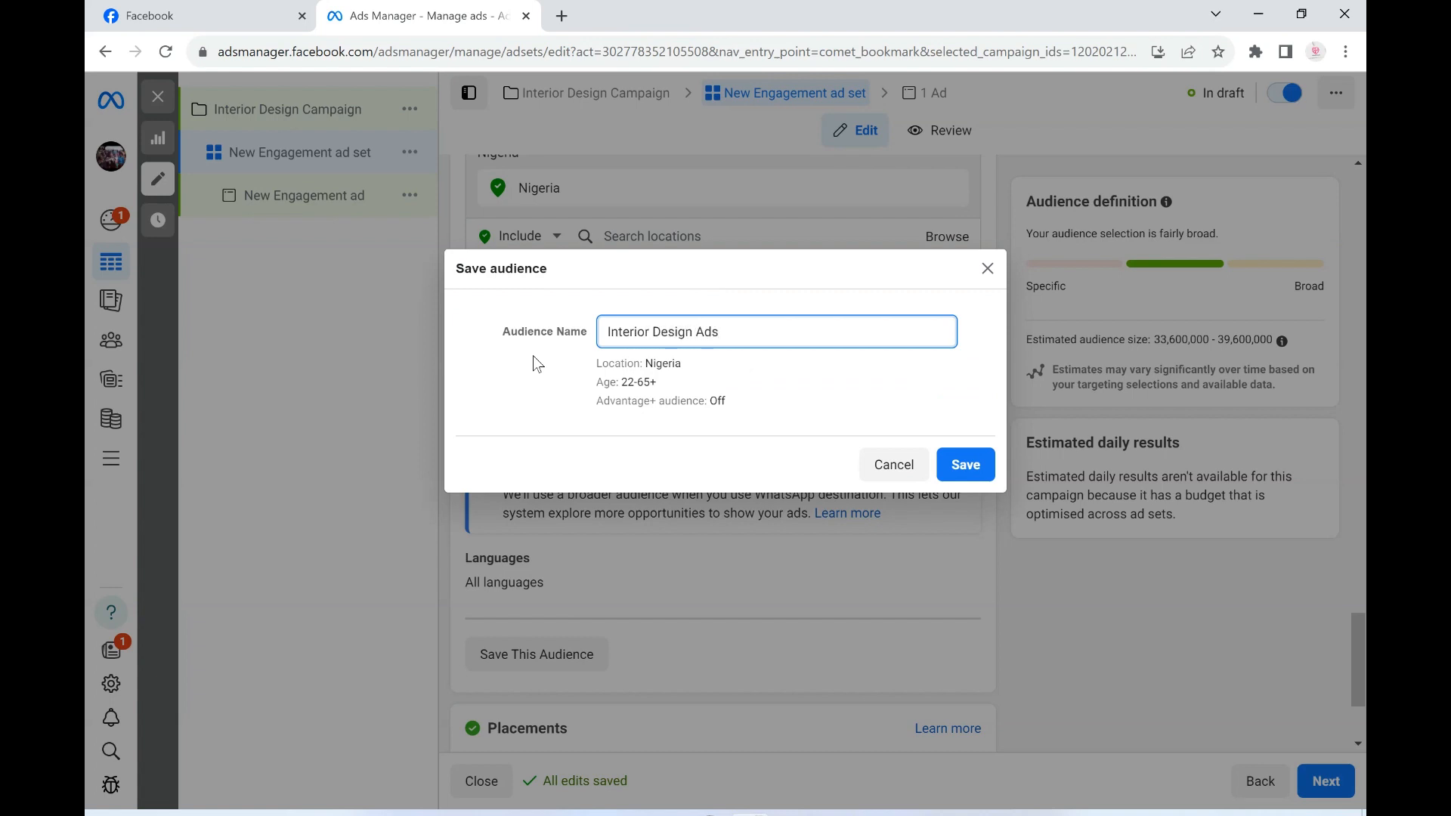
click(967, 464)
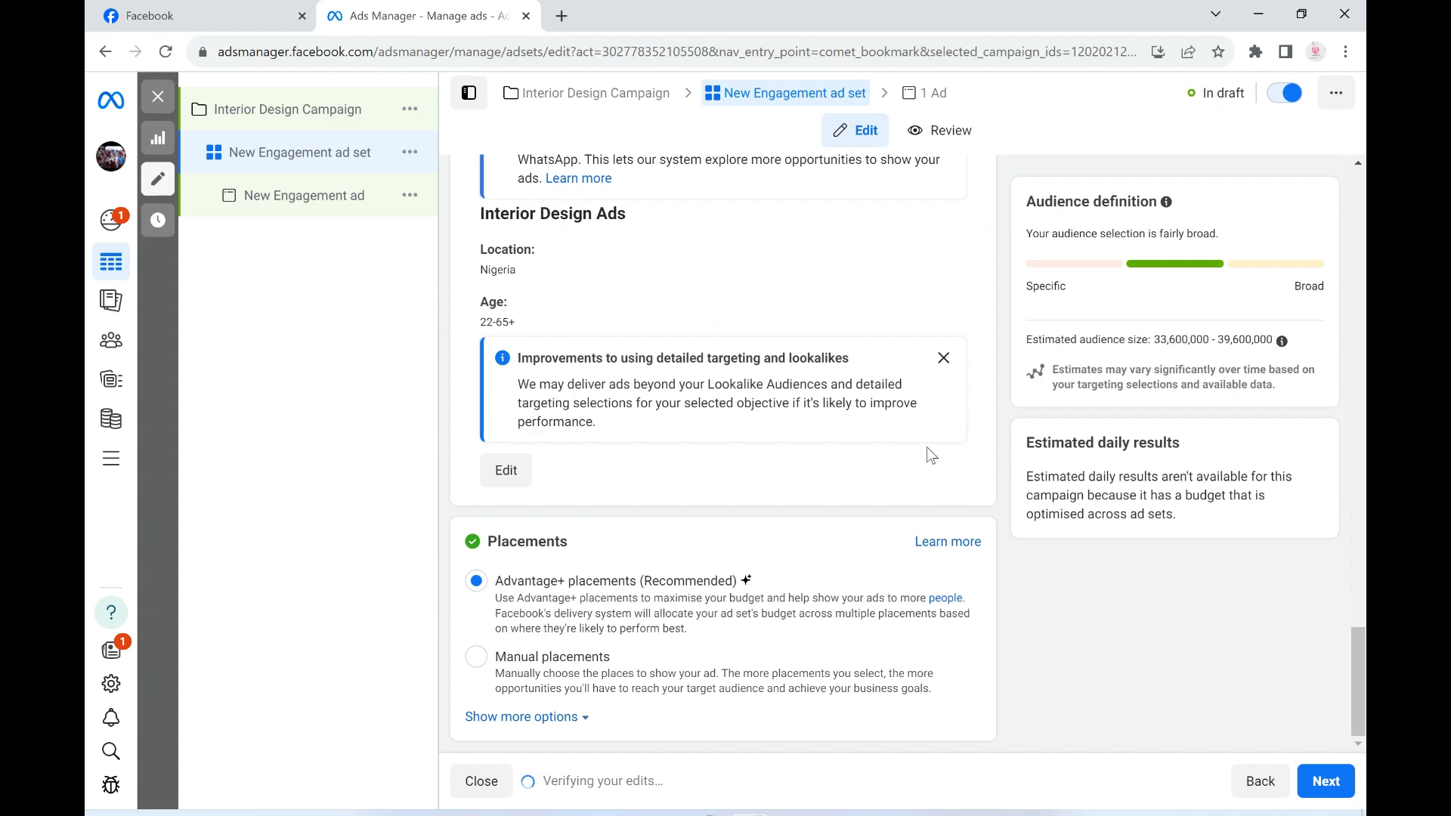
- Edit the saved Interior Design Ads audience and add the Building (architecture) interest to its detailed targeting
click(504, 470)
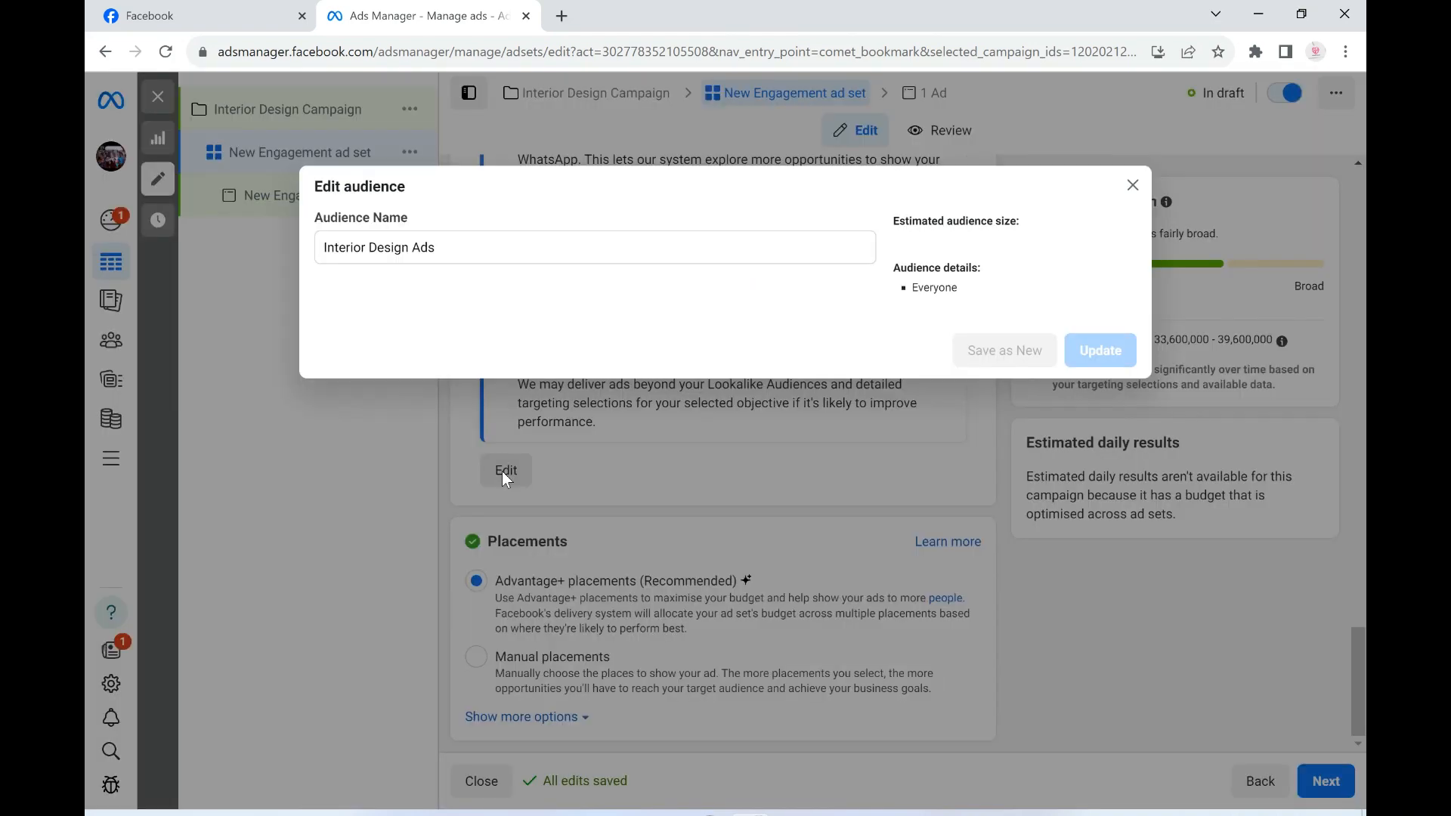
scroll(547, 466, down, 3)
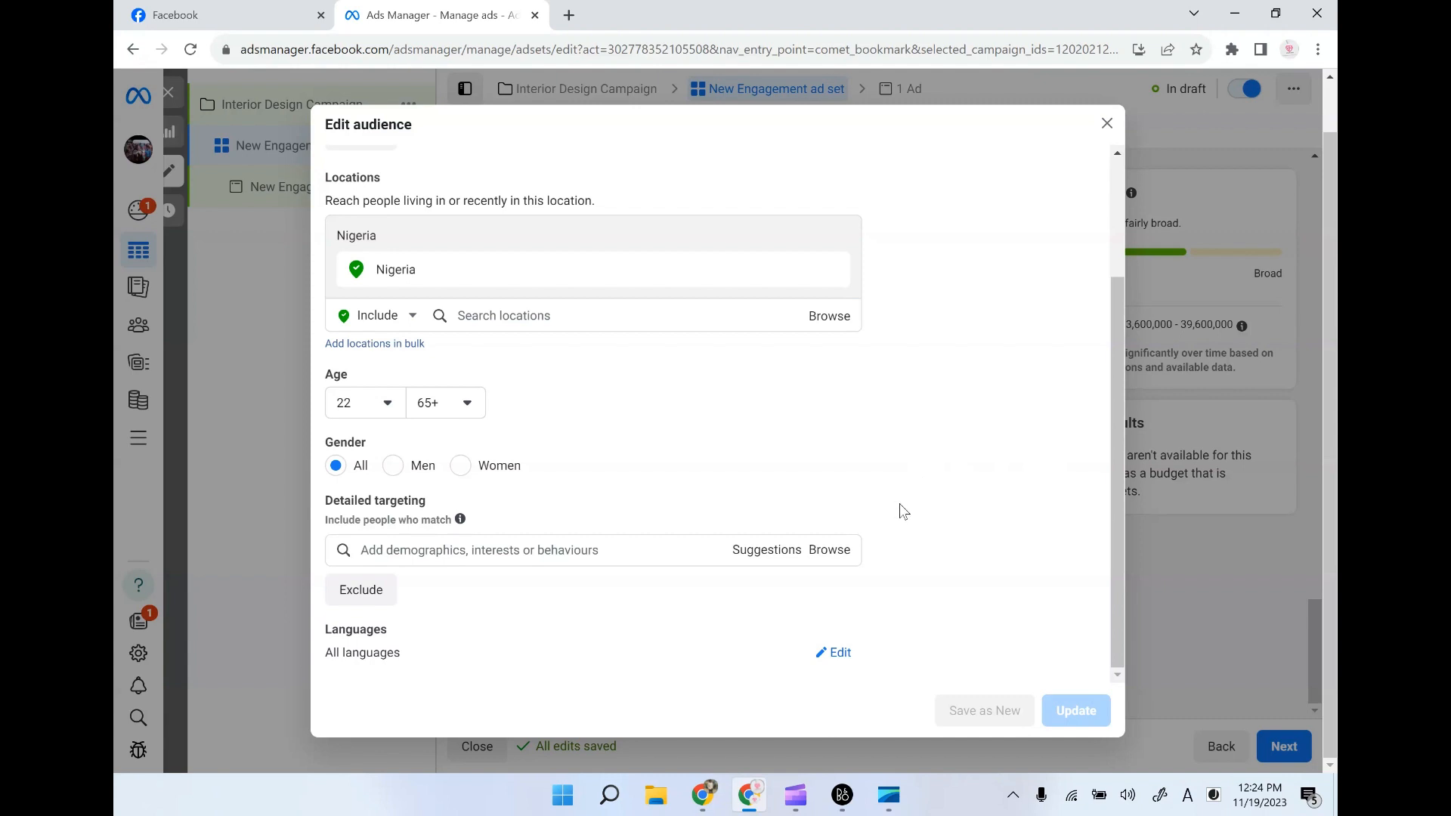
click(548, 554)
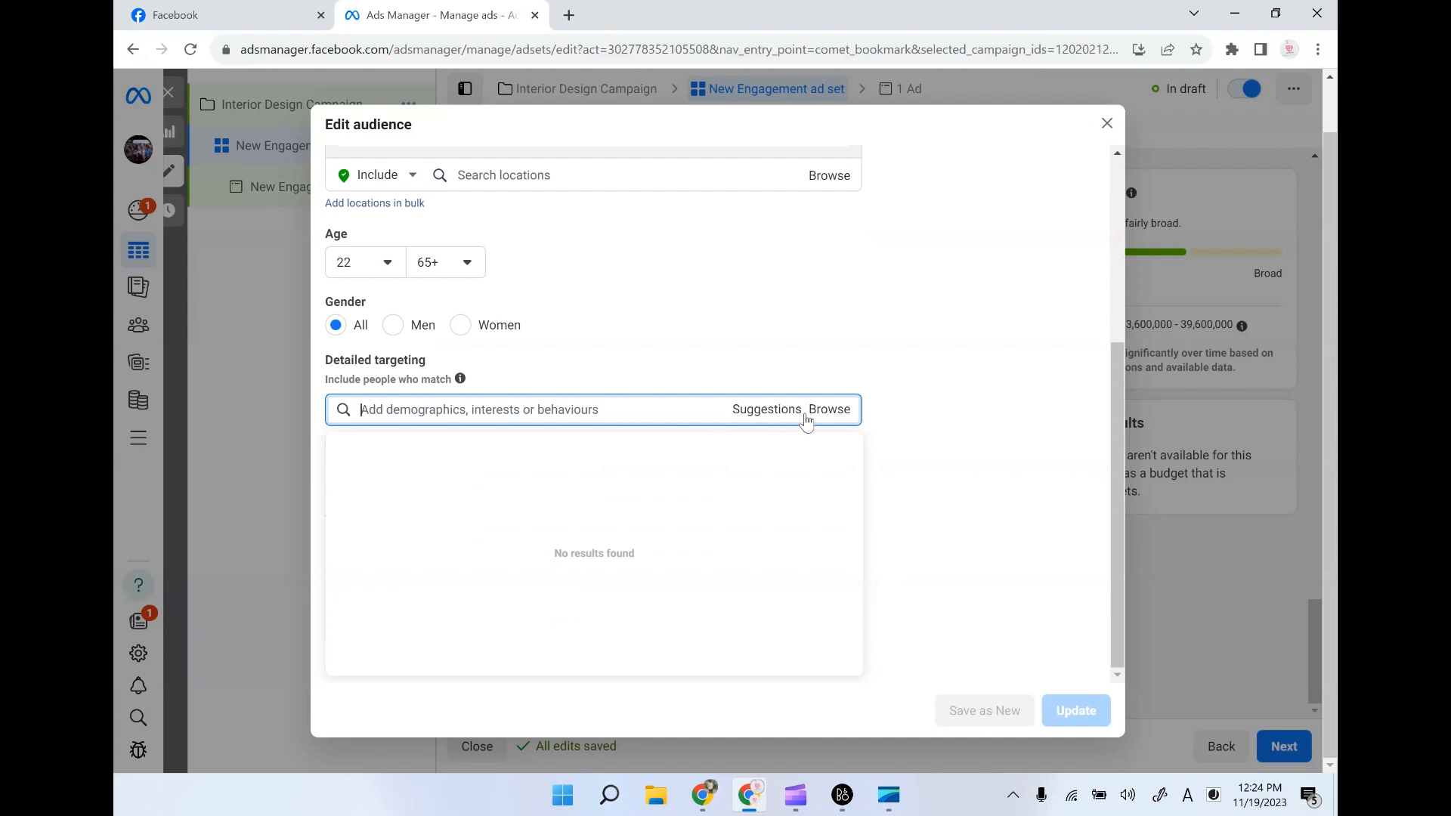
text(Building)
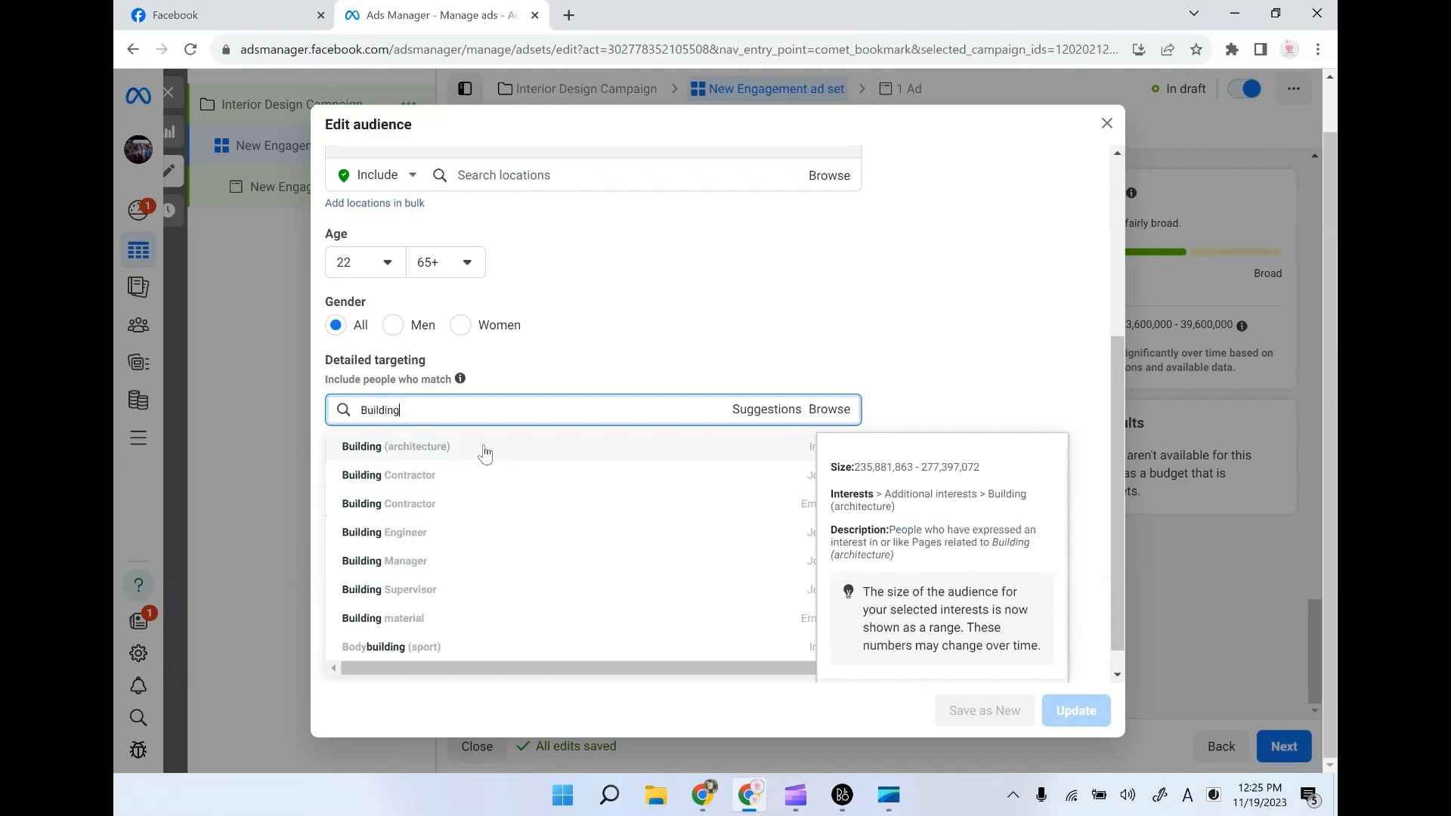
click(485, 452)
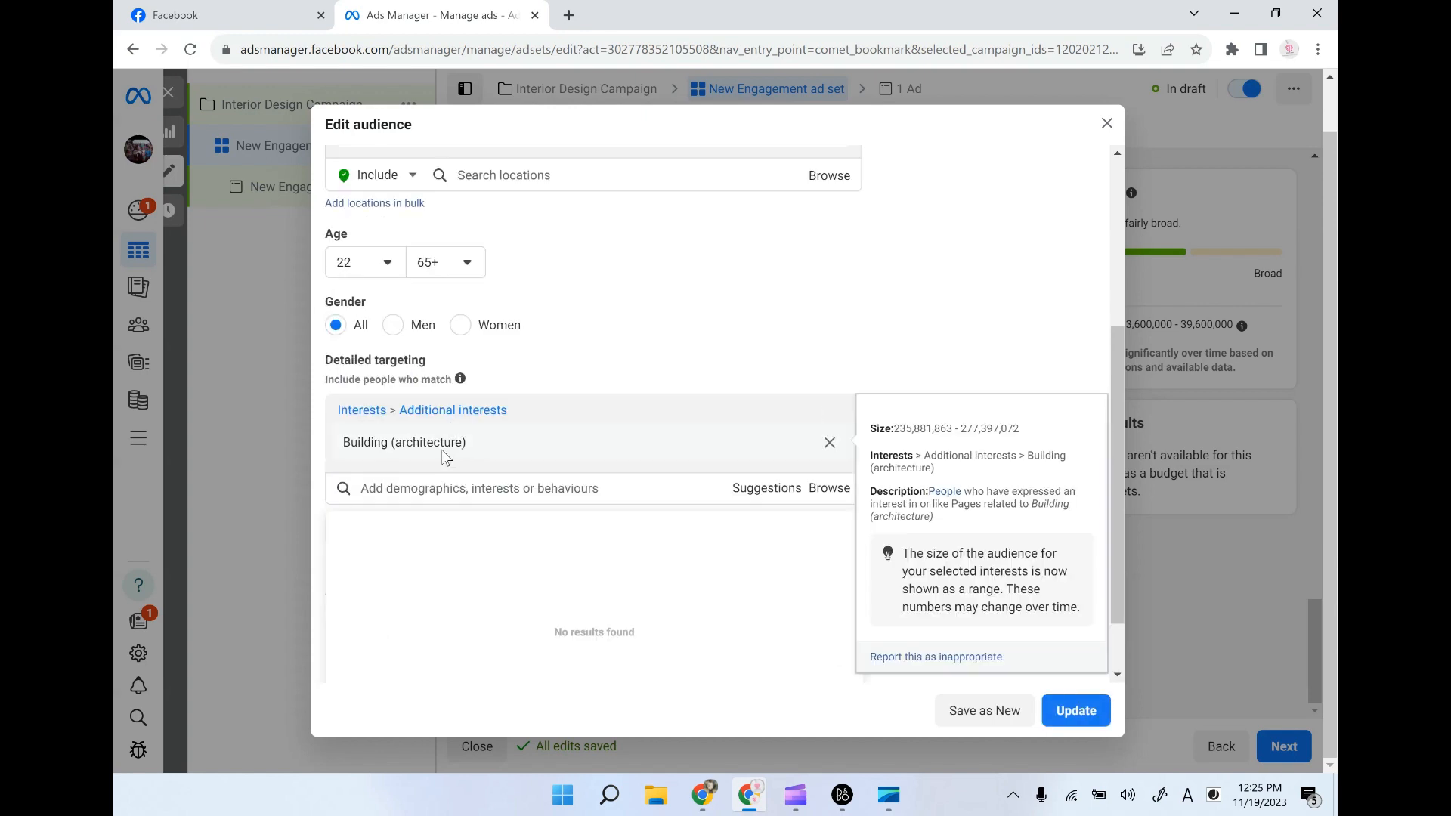
- Add the House (property) interest and the Interior design field of study to the audience's detailed targeting
text(house)
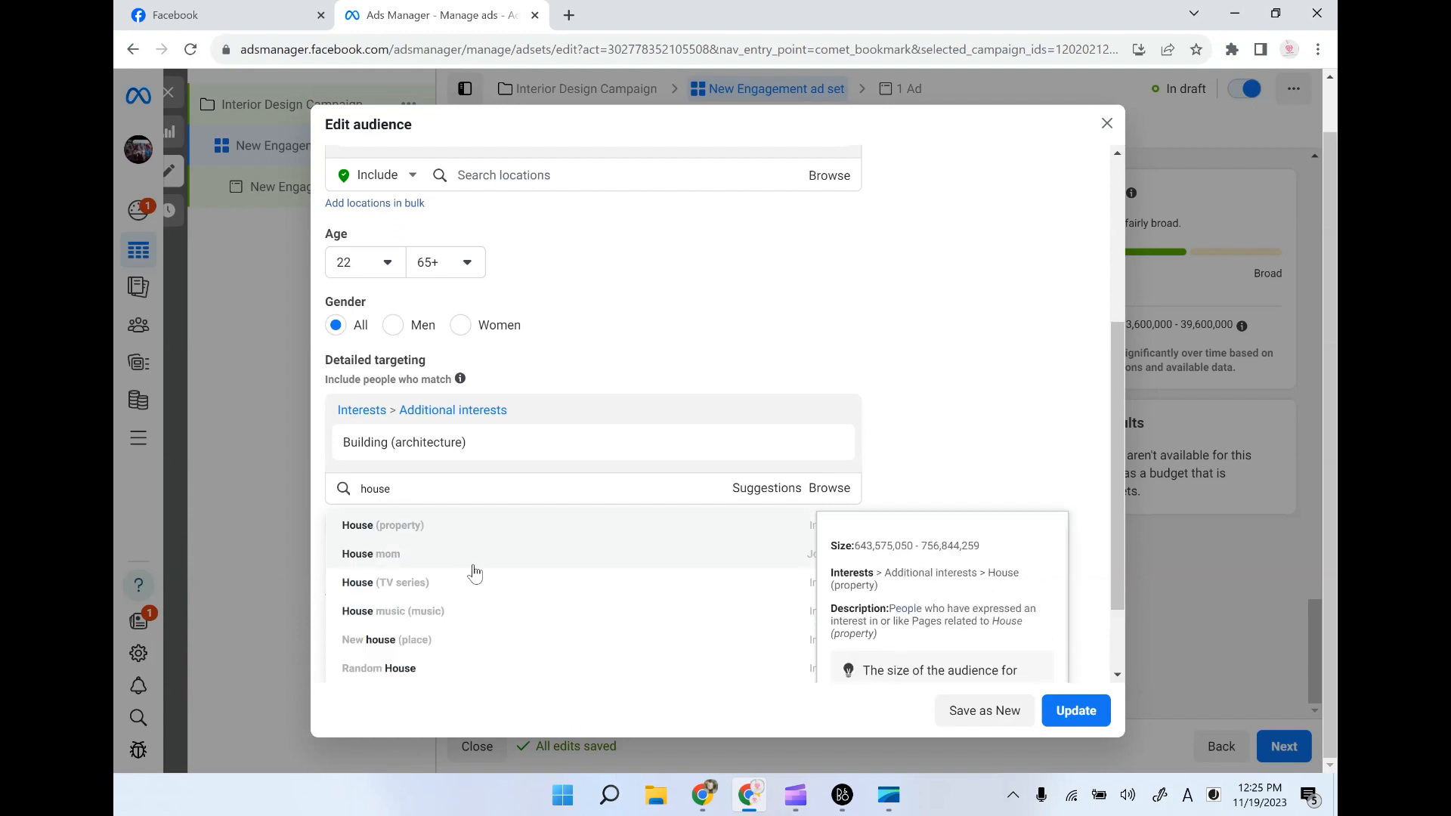
click(444, 529)
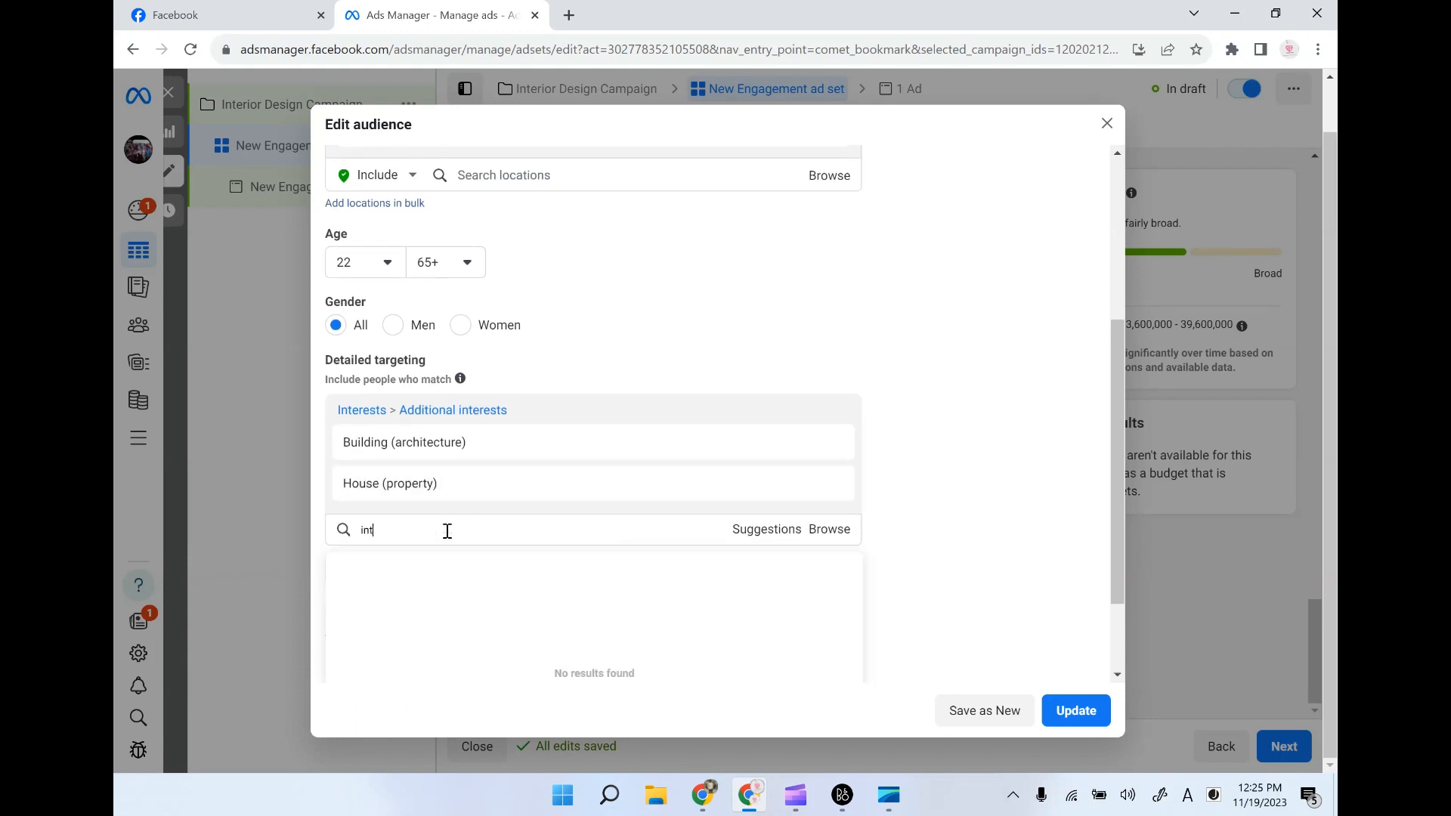
text(interior)
click(430, 577)
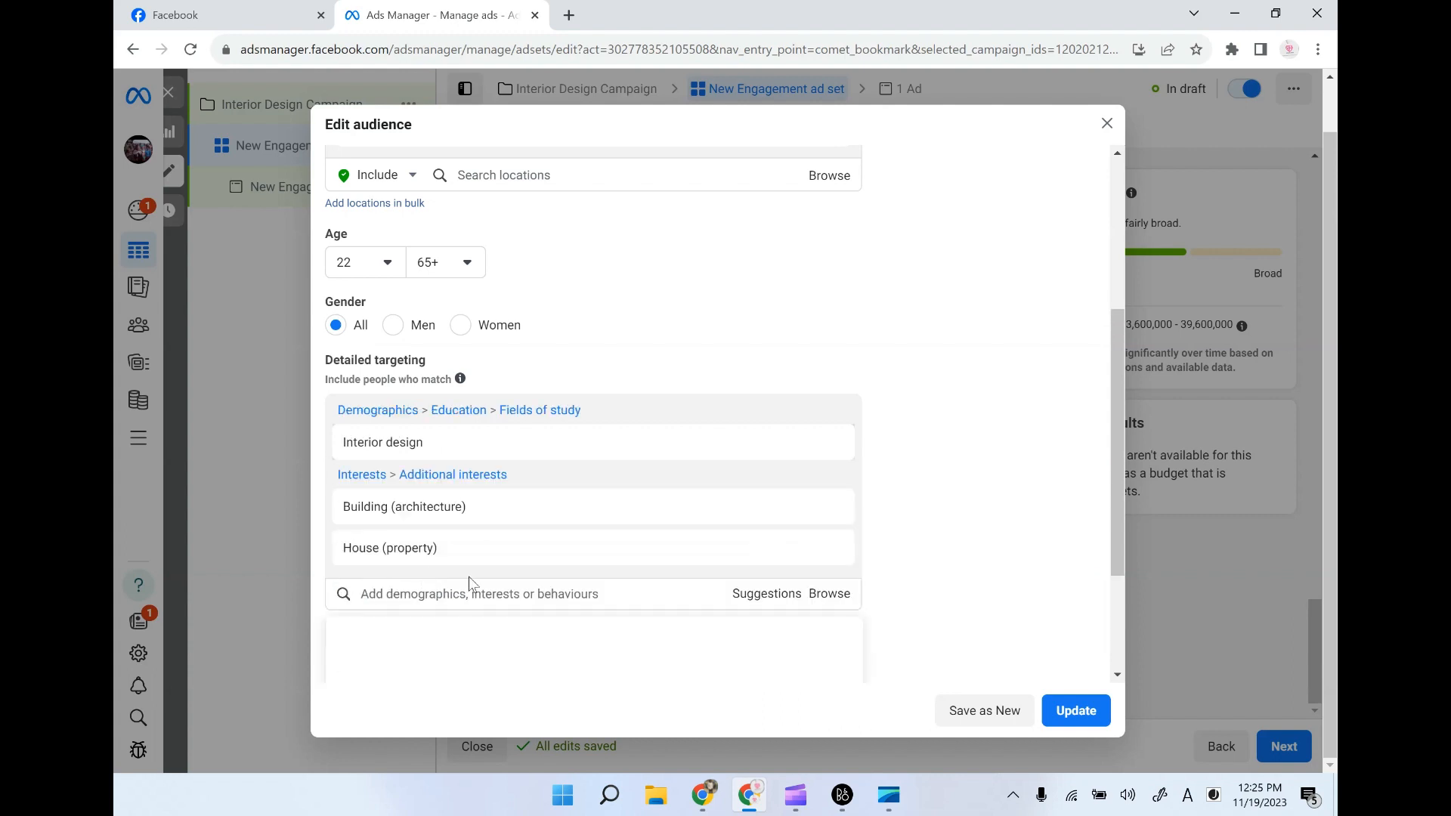
- Add the Furniture employer and the Curtain and Chair (home furnishings) interests to the audience's detailed targeting
scroll(643, 565, down, 3)
text(furni)
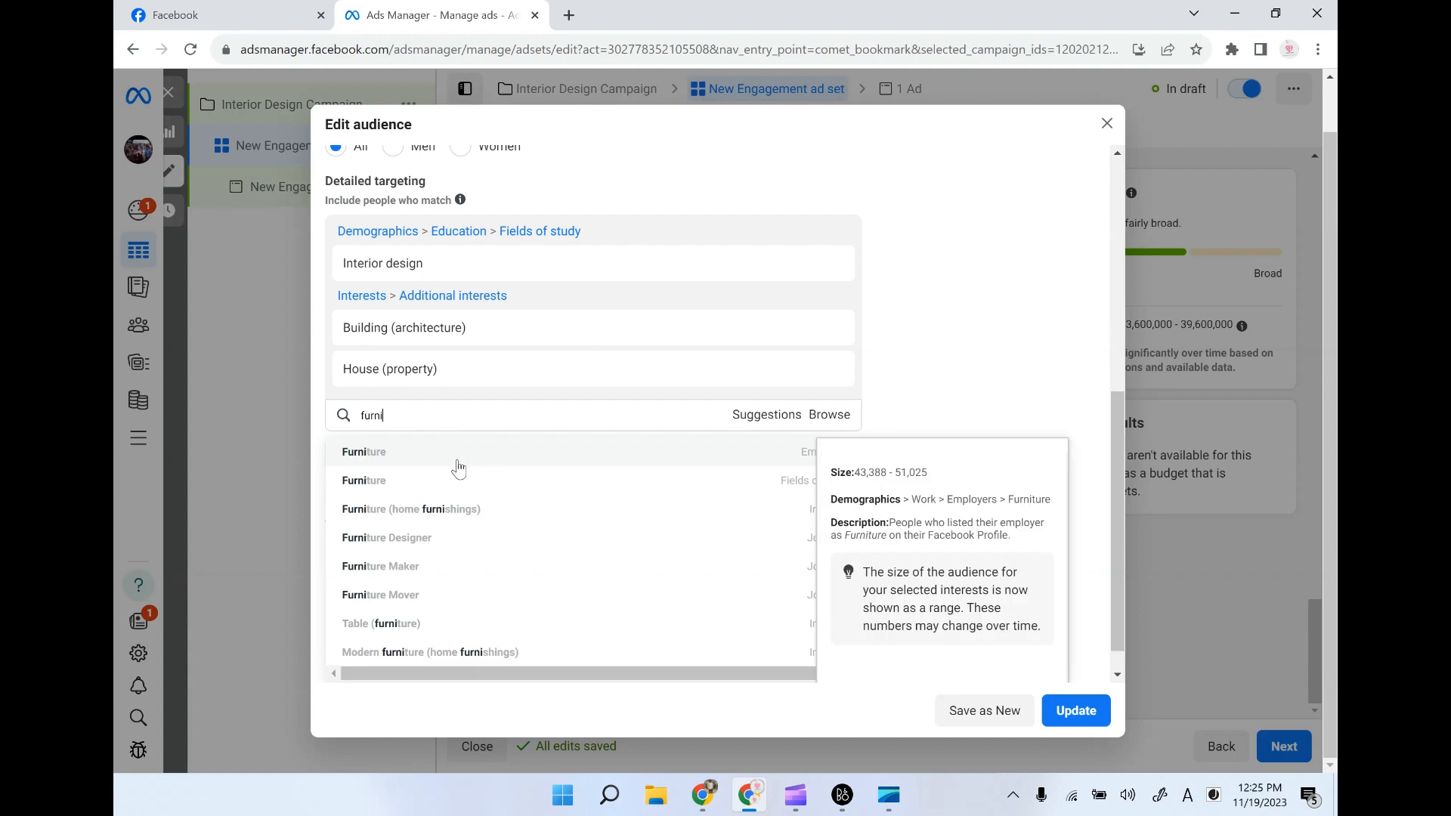
click(391, 456)
text(curta)
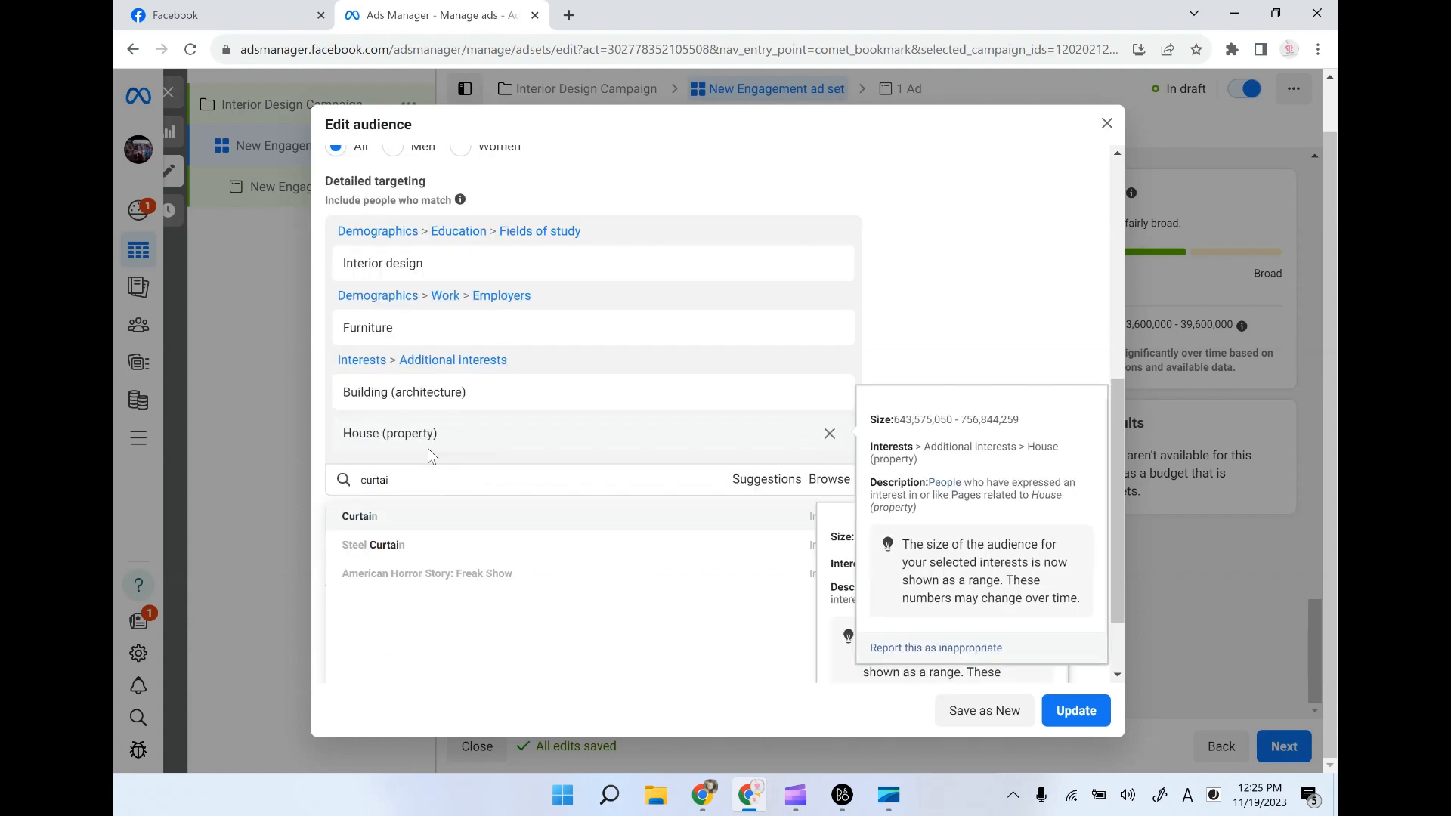
click(422, 524)
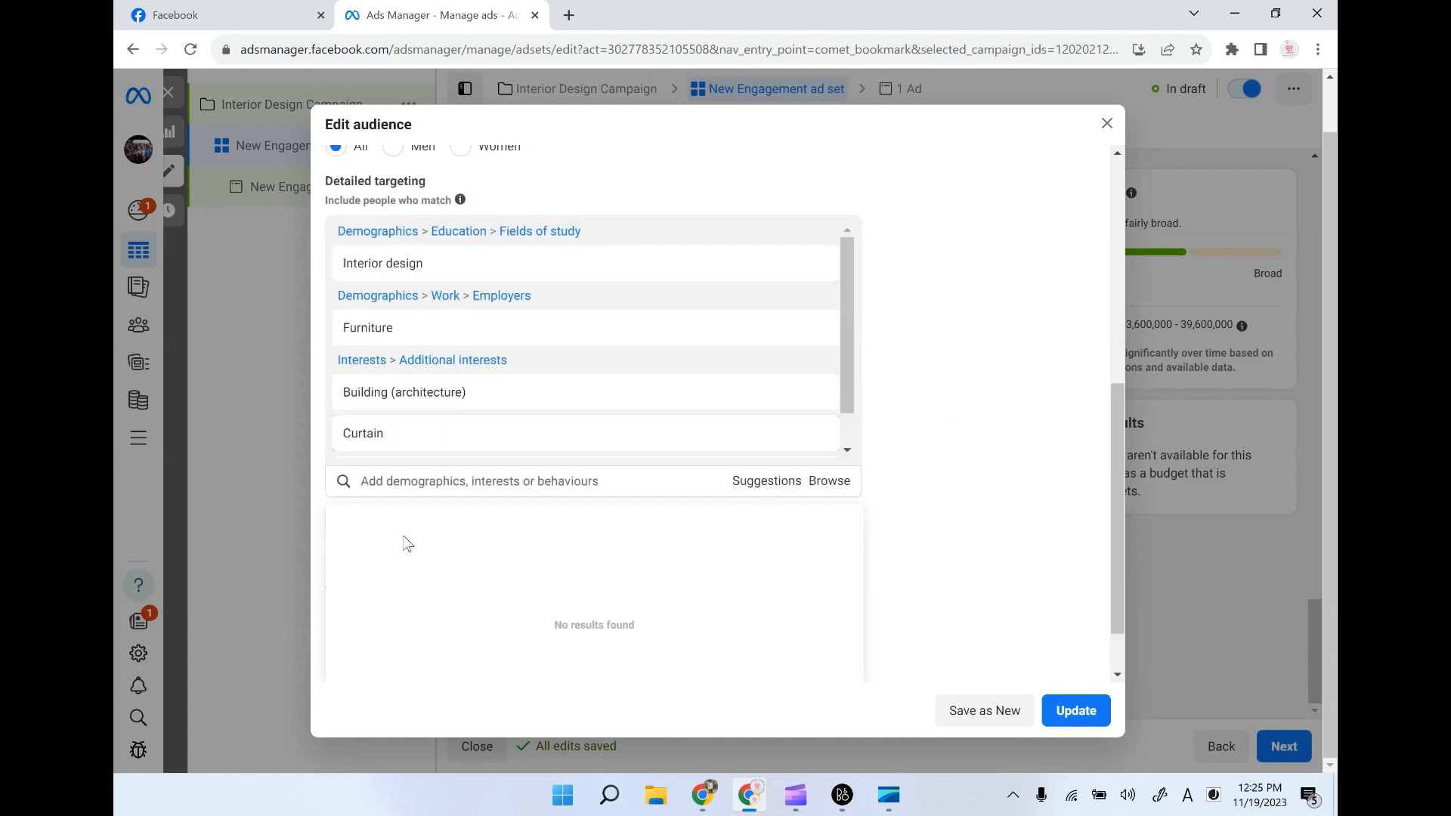
text(chair)
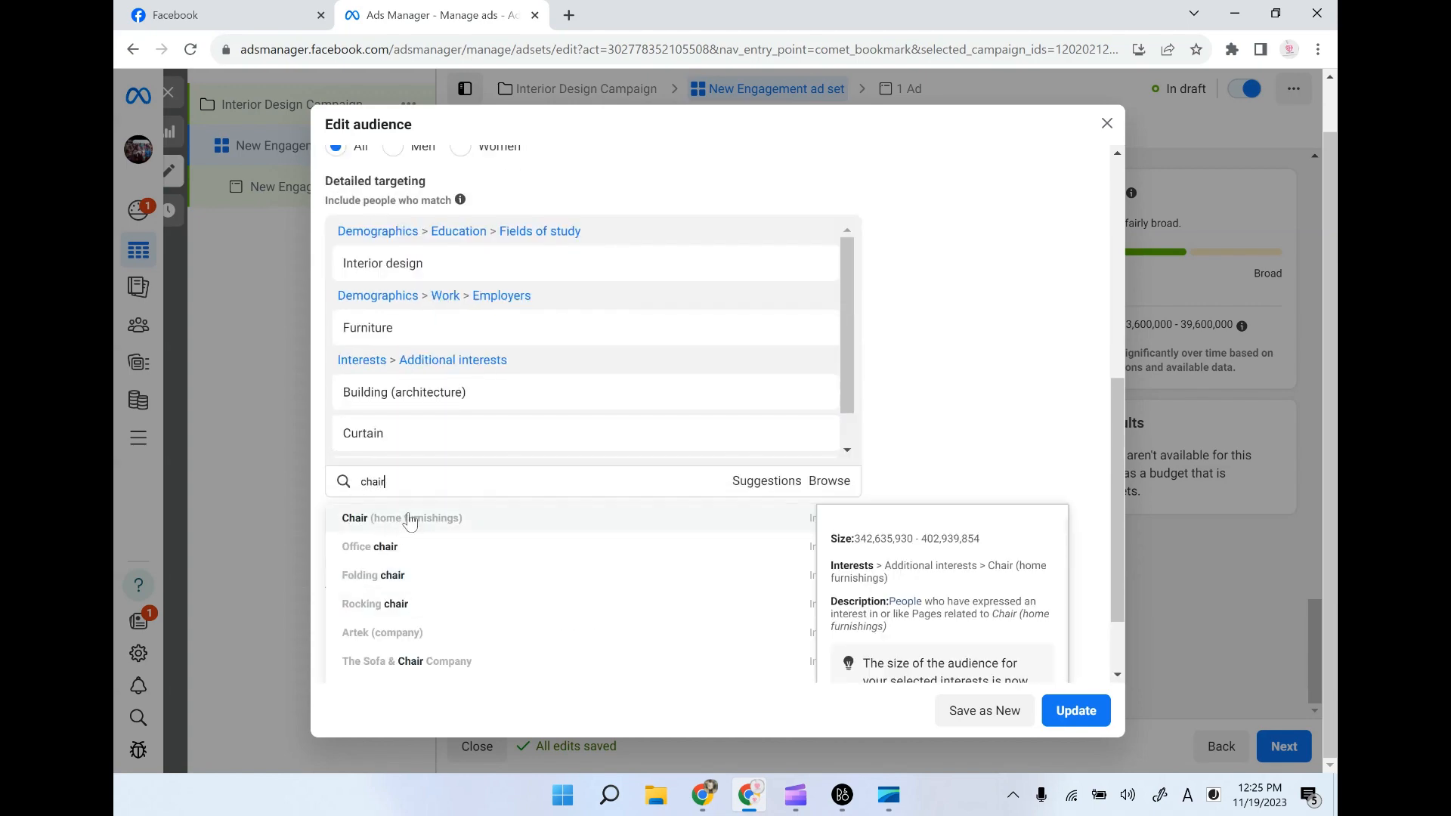
click(409, 521)
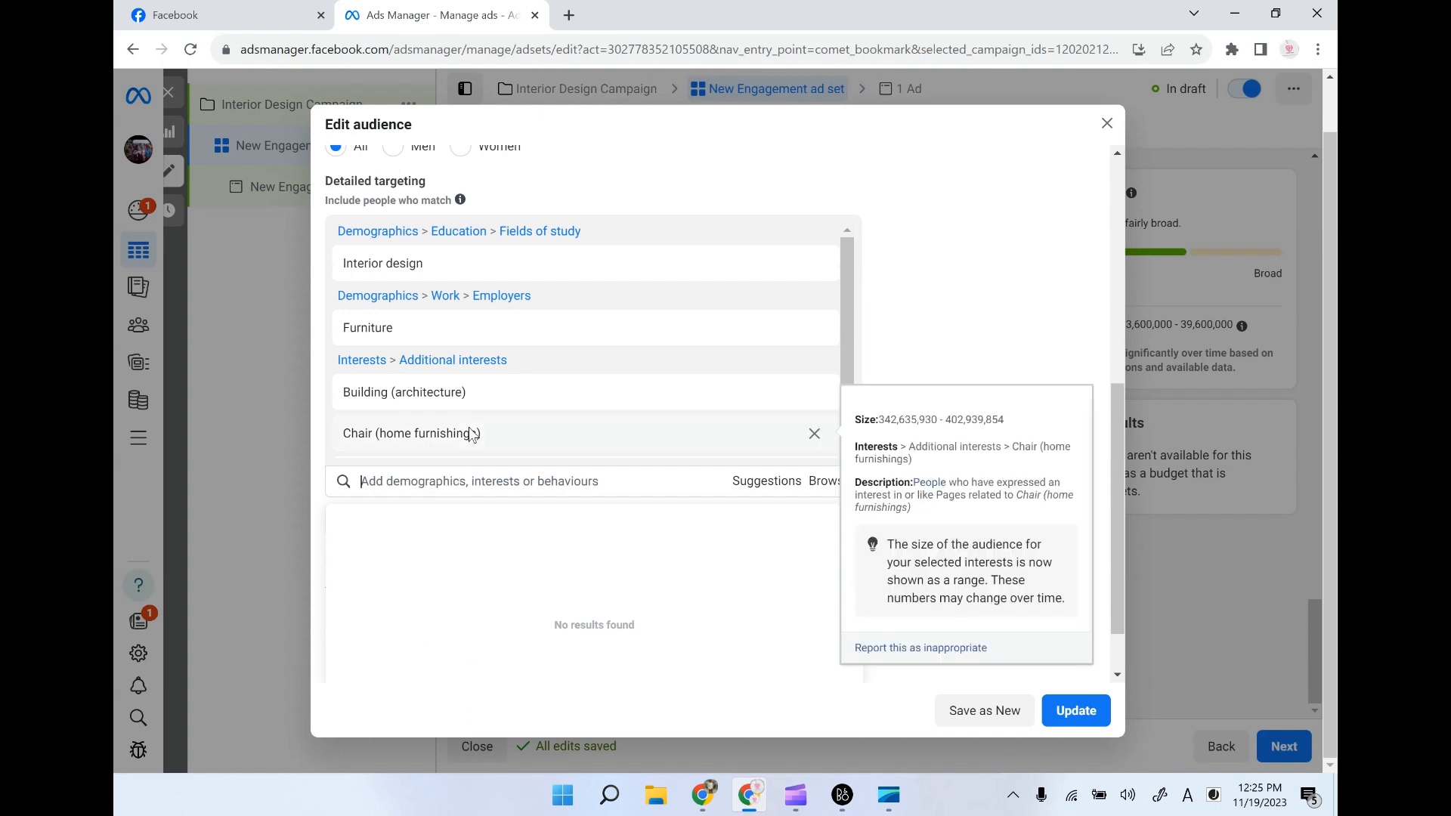
- Update the saved Interior Design Ads audience with the edited targeting and close the review
scroll(476, 431, up, 1)
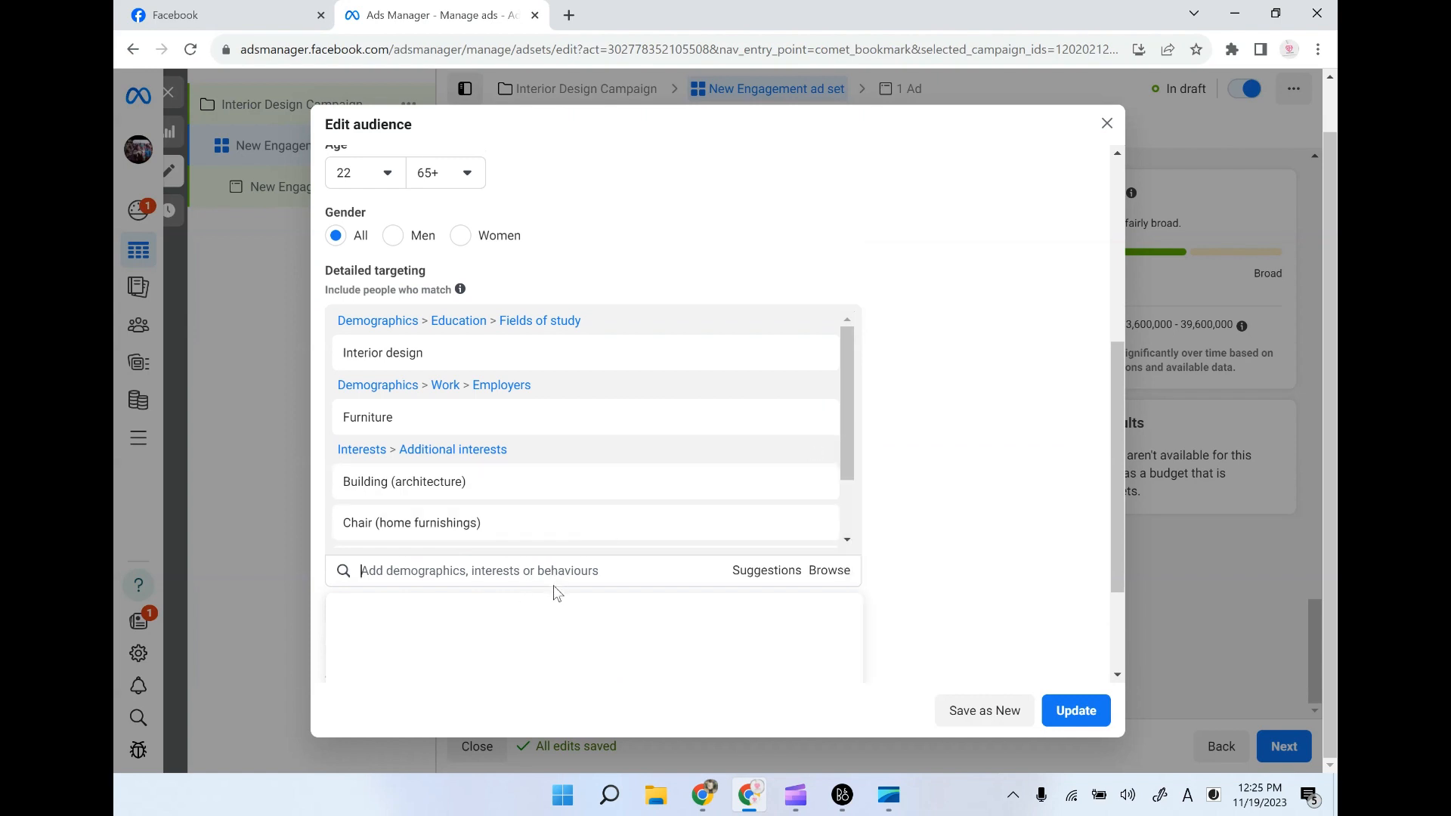
click(1072, 715)
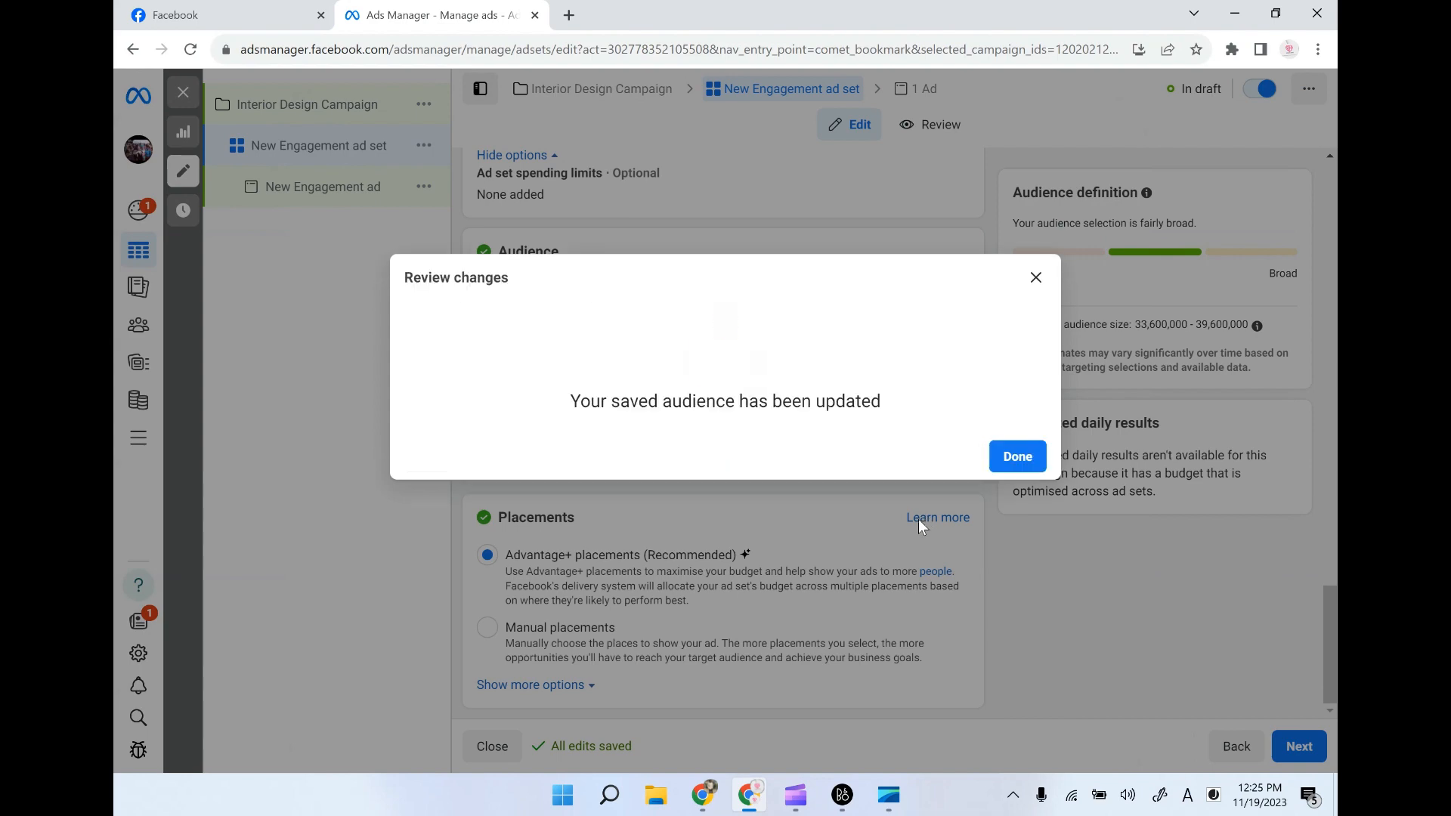
click(1017, 456)
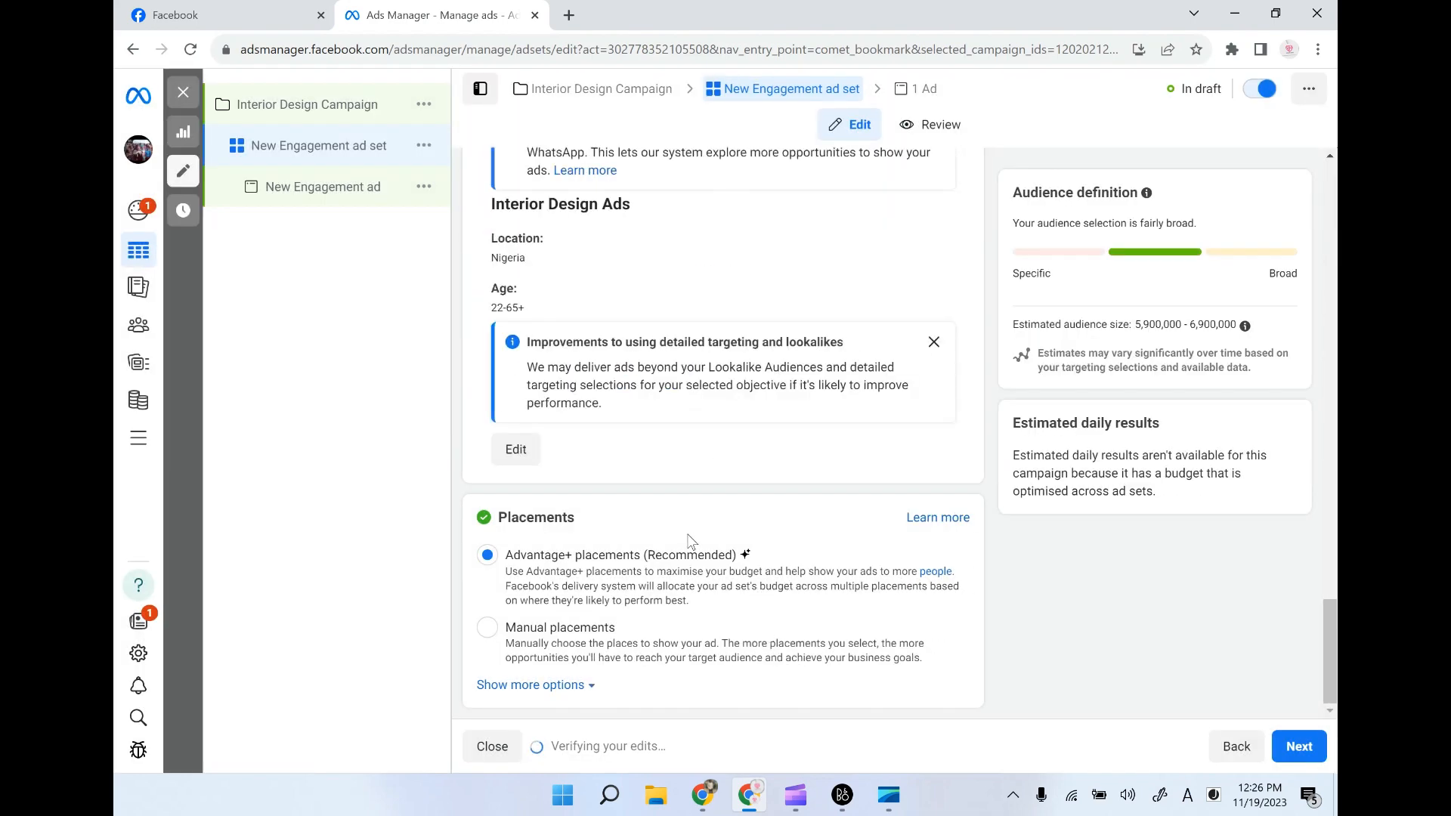
- Show the additional placement options, keep Advantage+ placements and continue to the ad level
click(559, 689)
scroll(756, 582, down, 3)
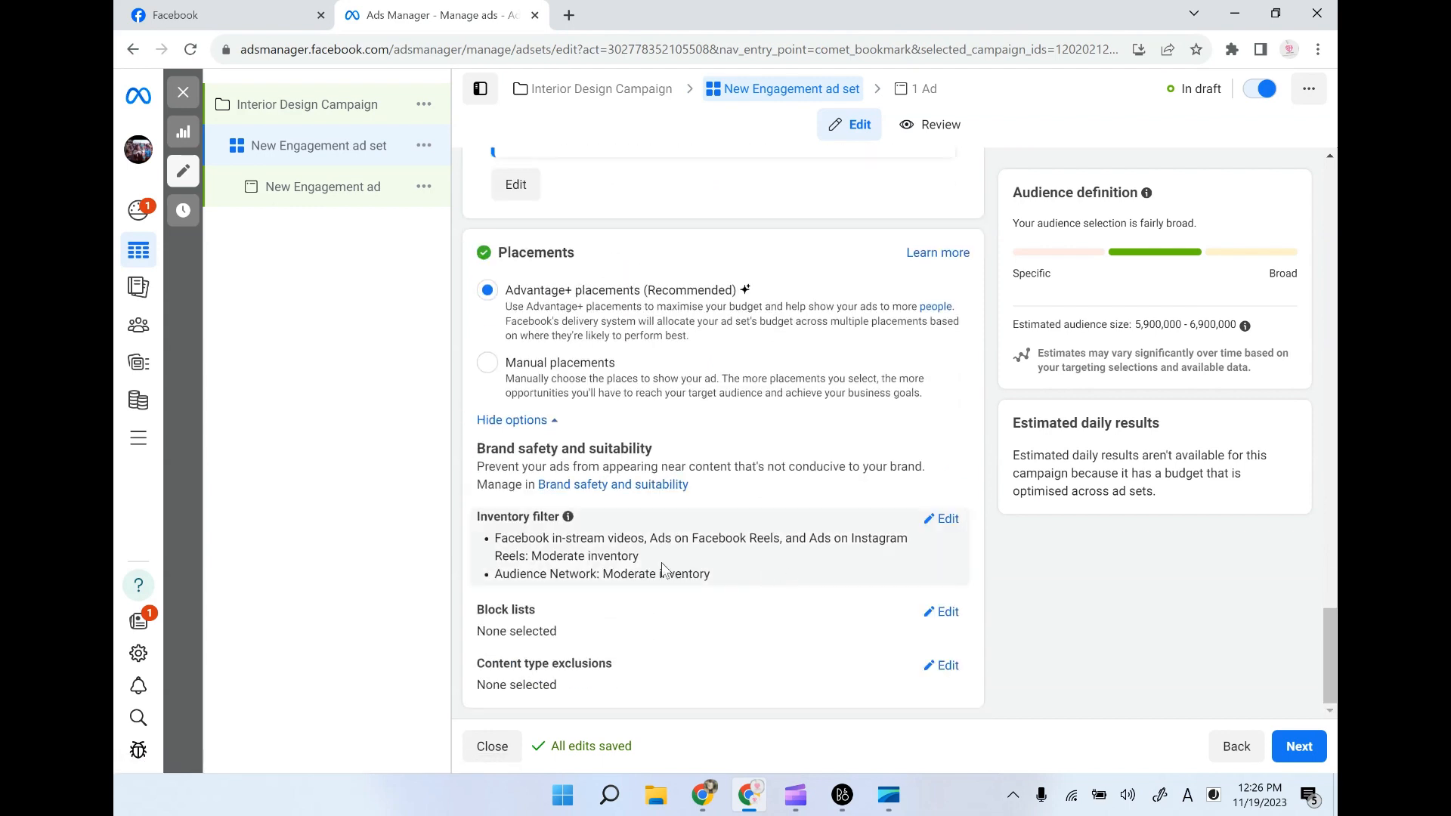
click(1300, 746)
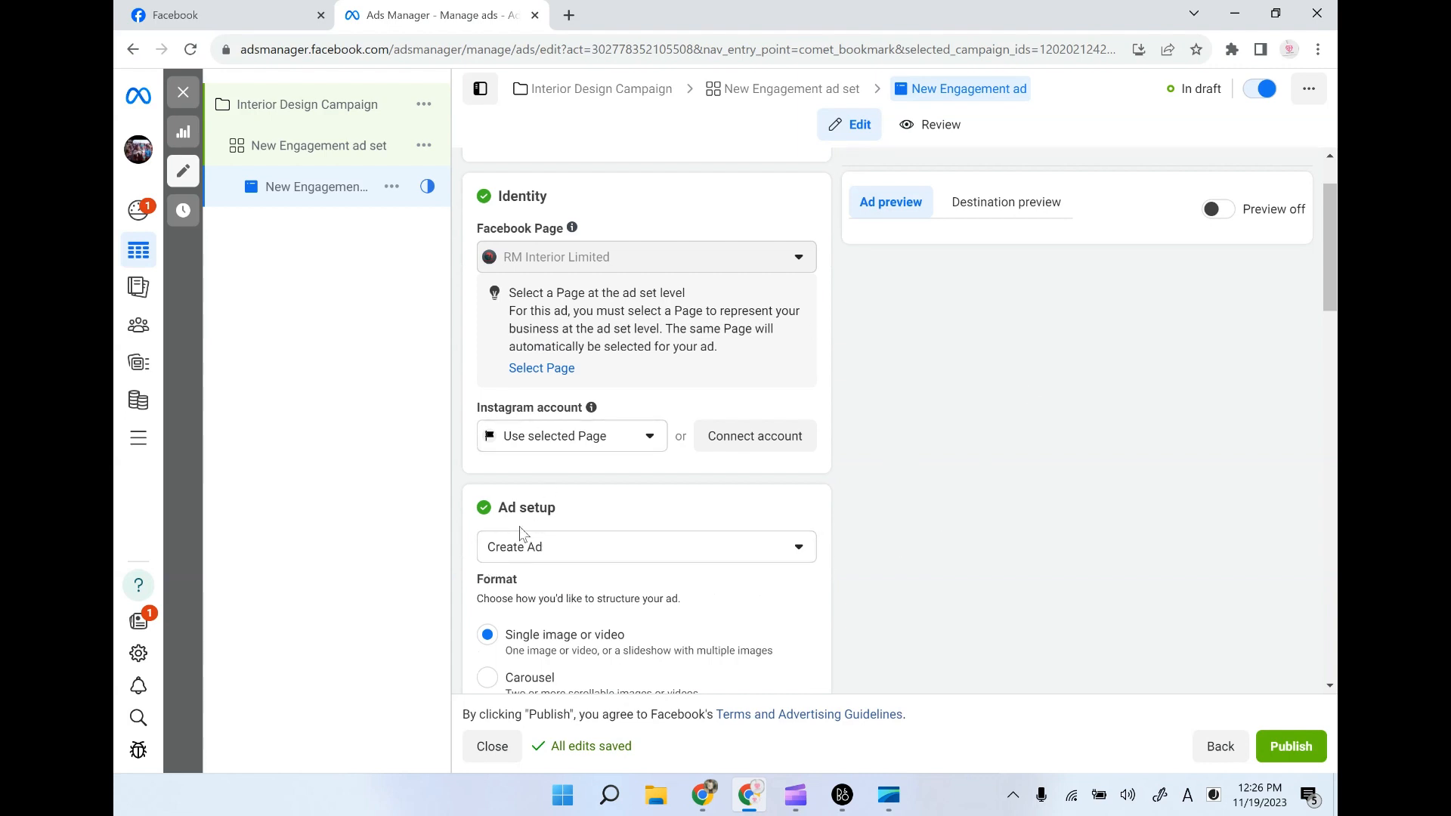
- Check the 9 July post on the RM Interior Limited Facebook page and set the ad setup to Use existing post
click(220, 15)
scroll(713, 486, down, 4)
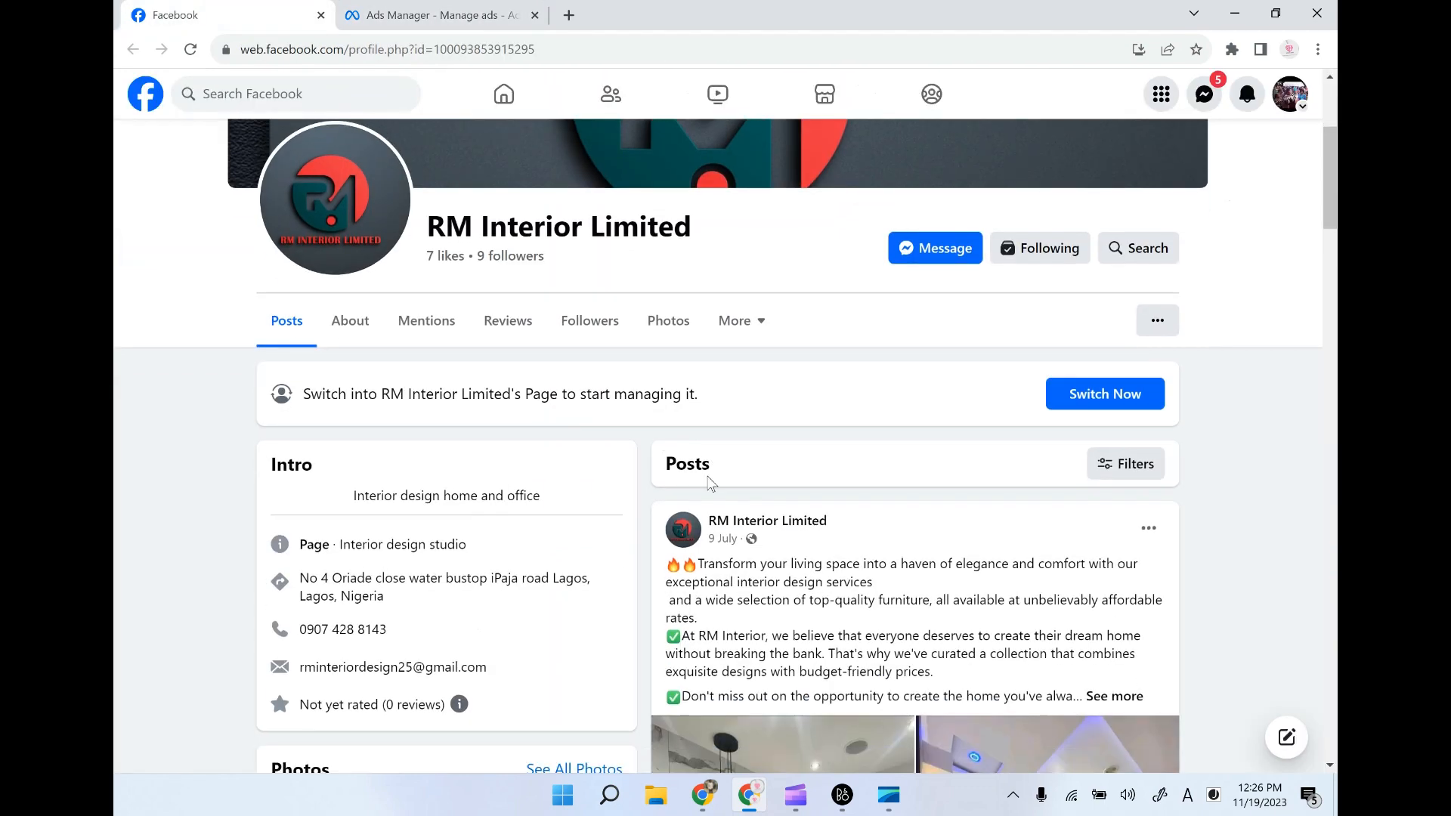
scroll(708, 487, down, 1)
drag(668, 236, 968, 323)
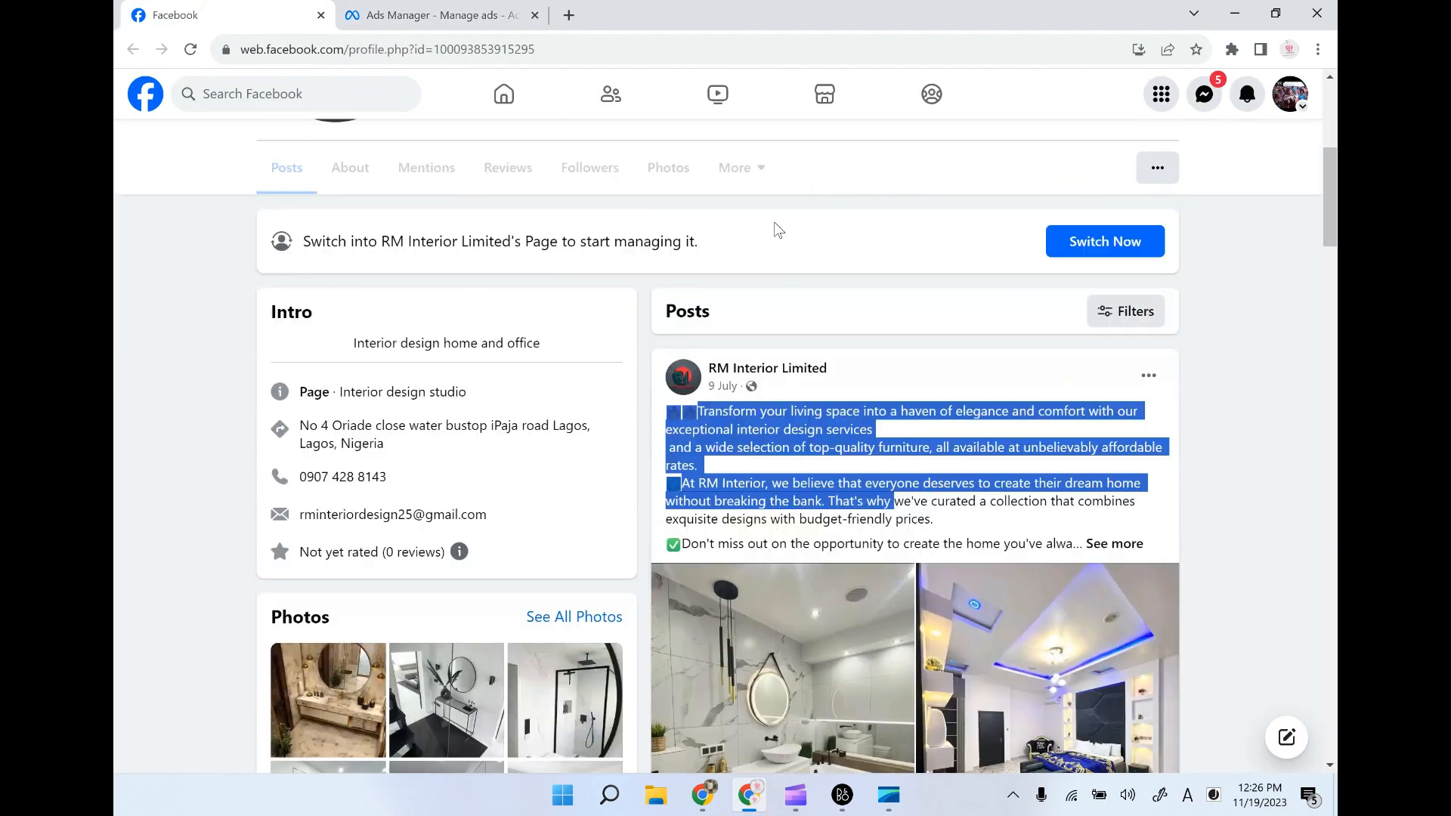
click(468, 9)
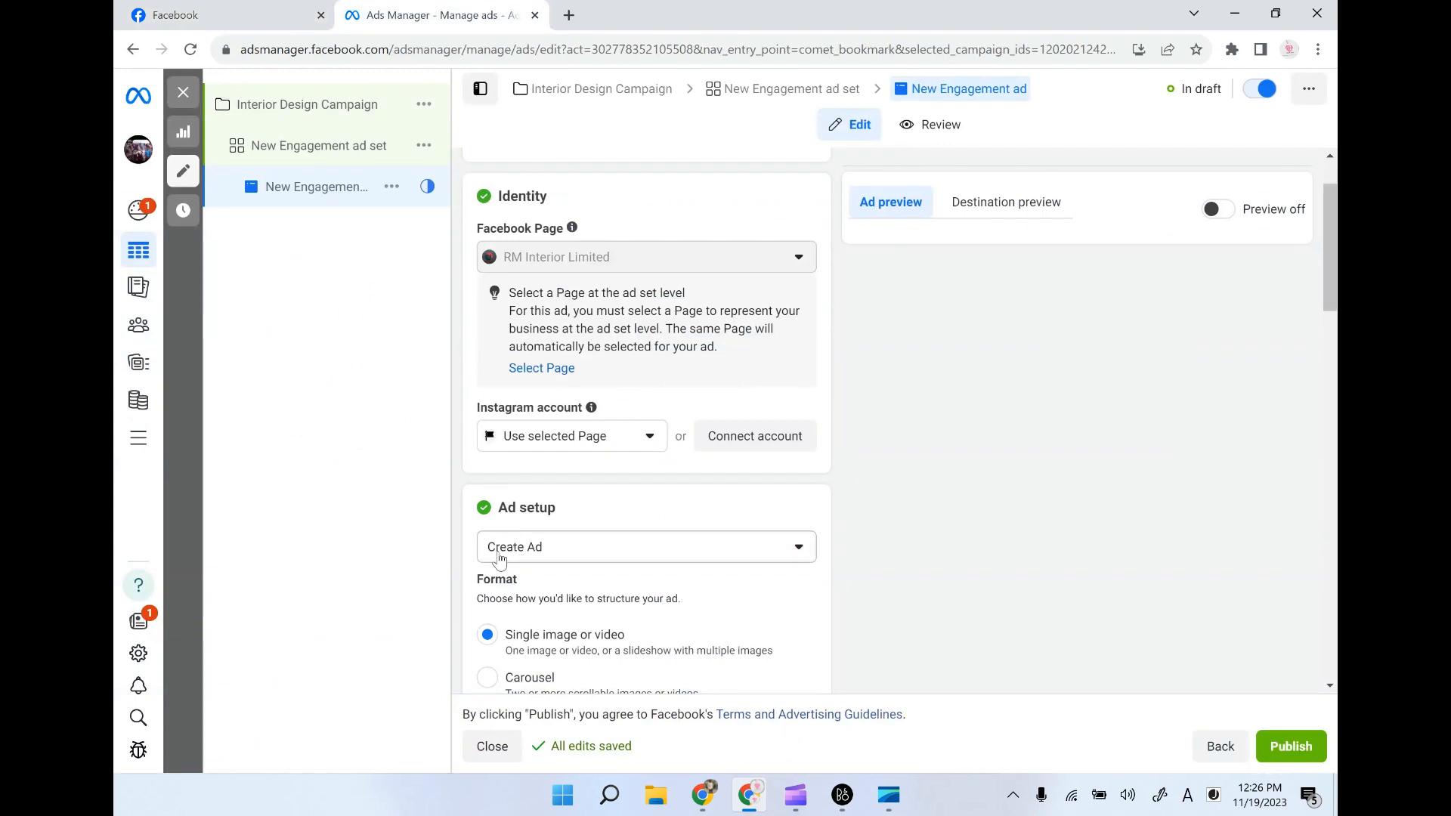
click(542, 554)
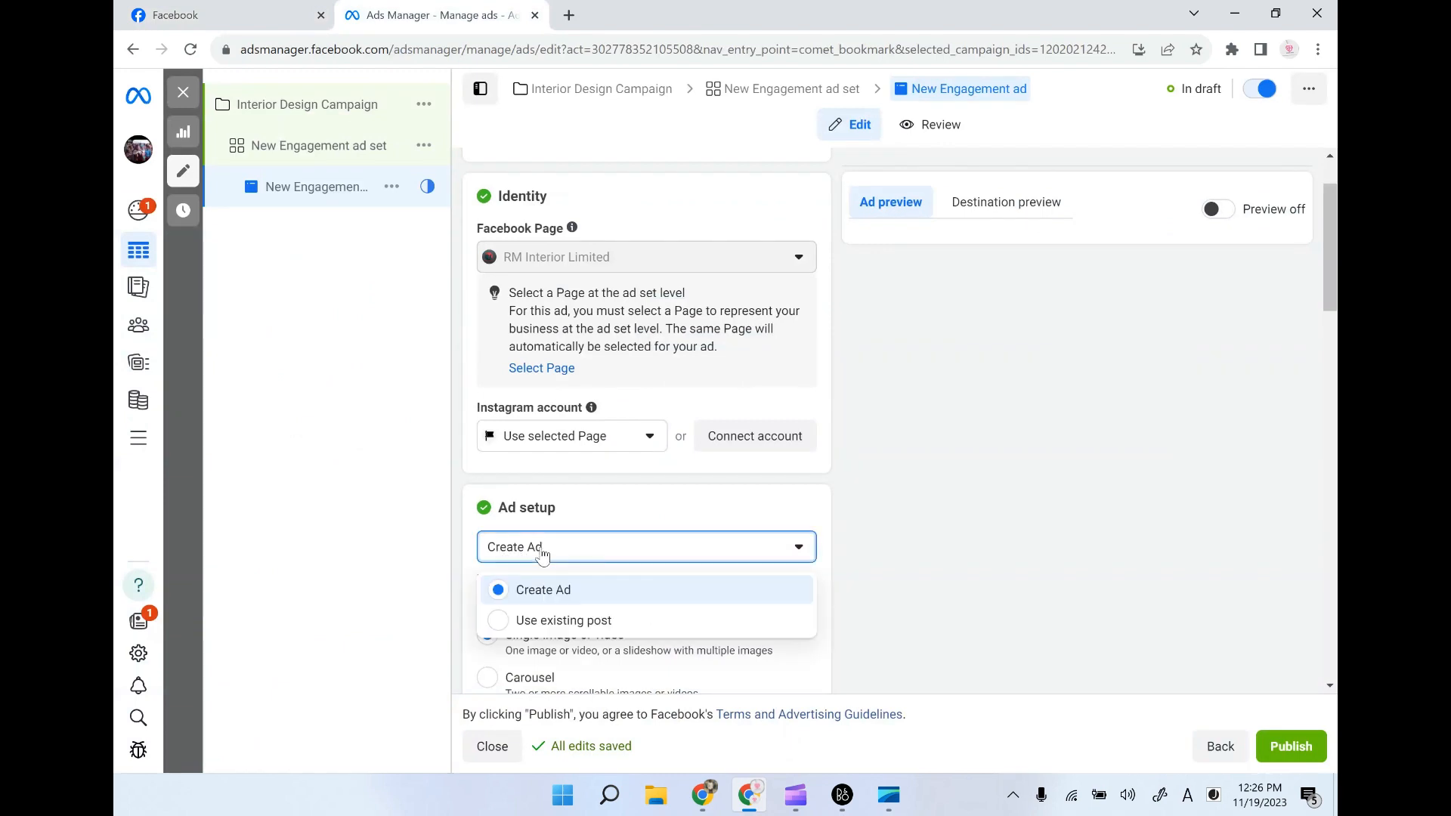
click(504, 626)
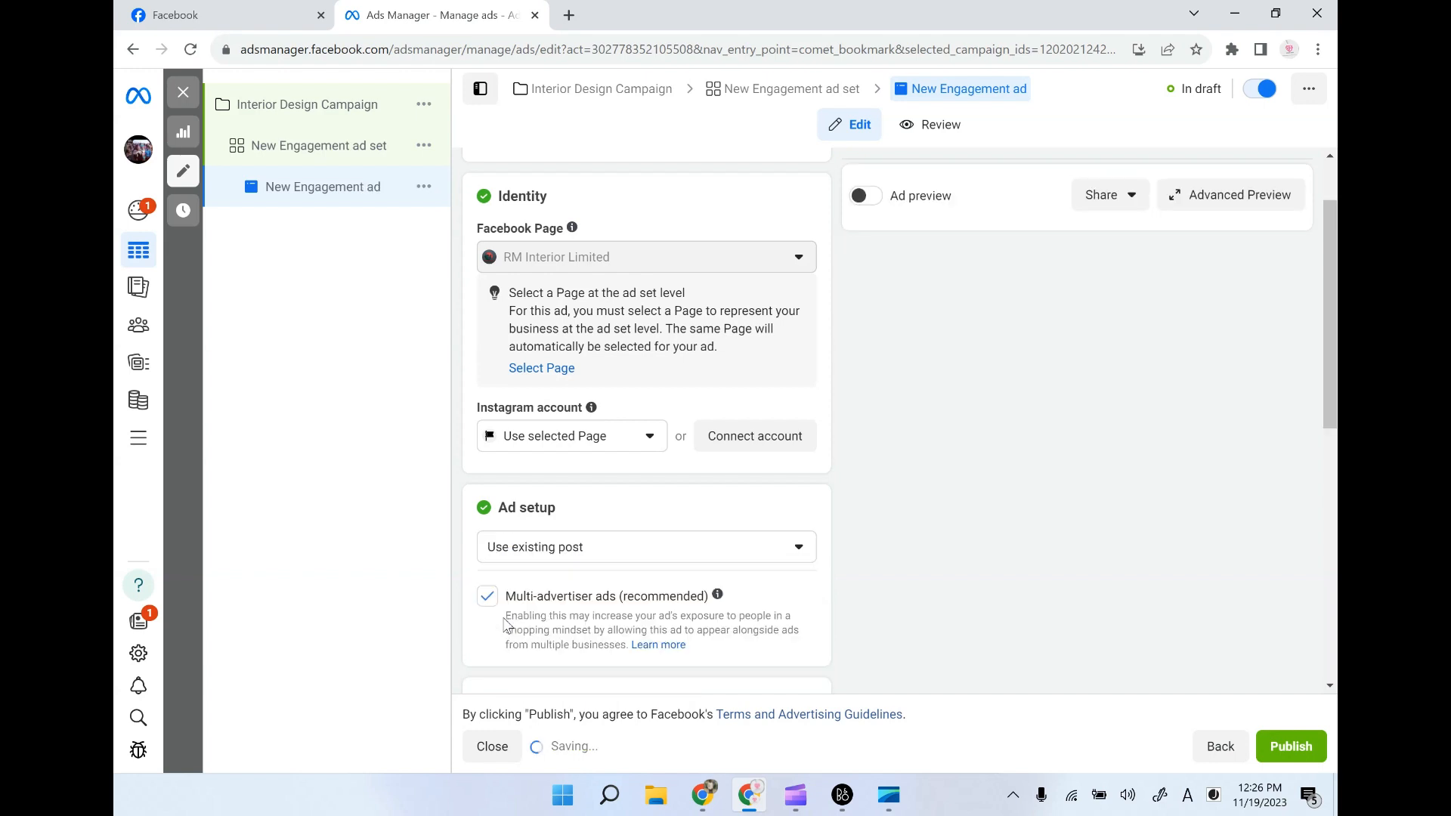
- Select the page's 9 July 2023 "Transform your living space" Facebook album post as the ad creative
scroll(859, 588, down, 2)
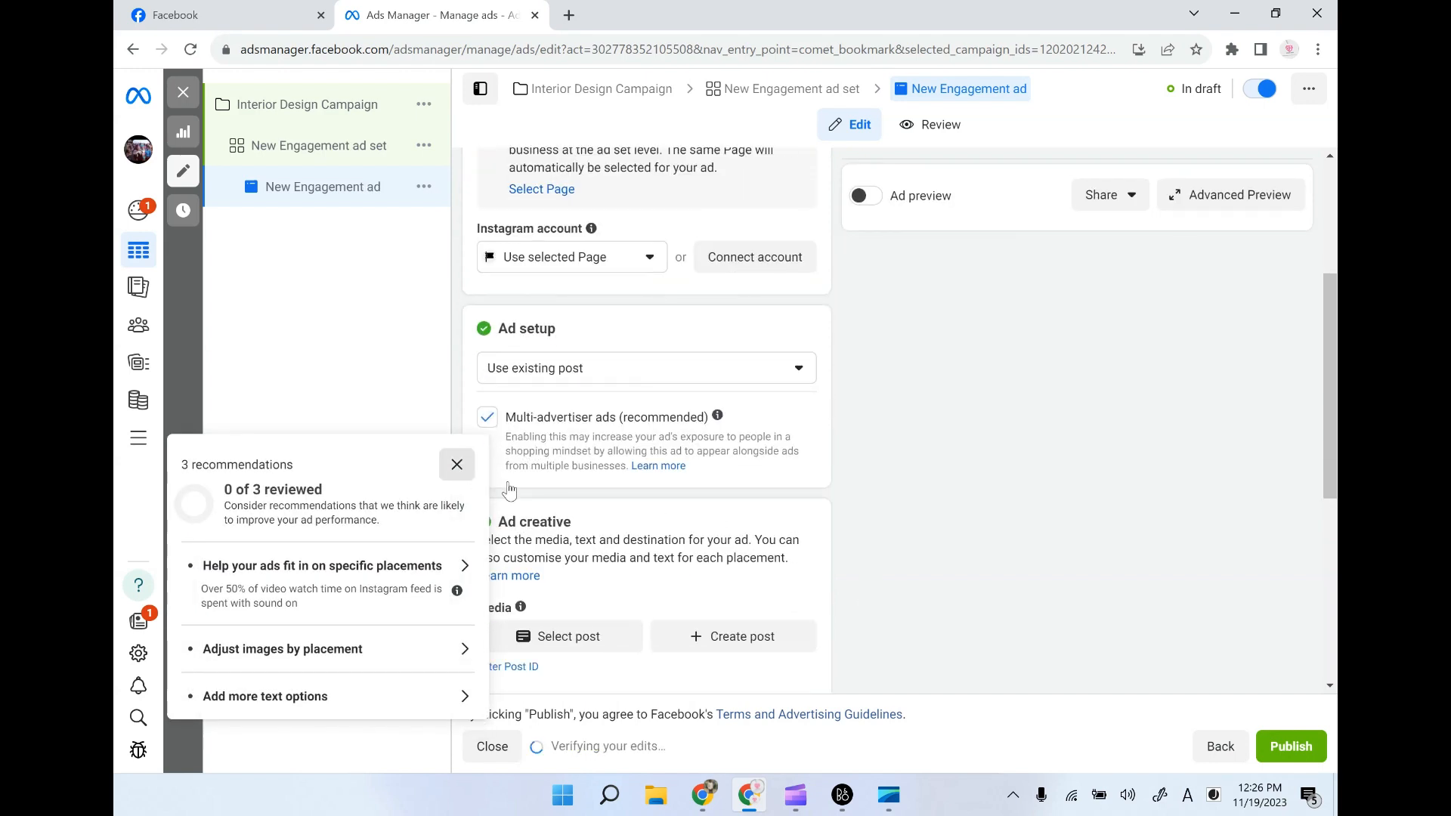
click(473, 465)
scroll(824, 551, down, 2)
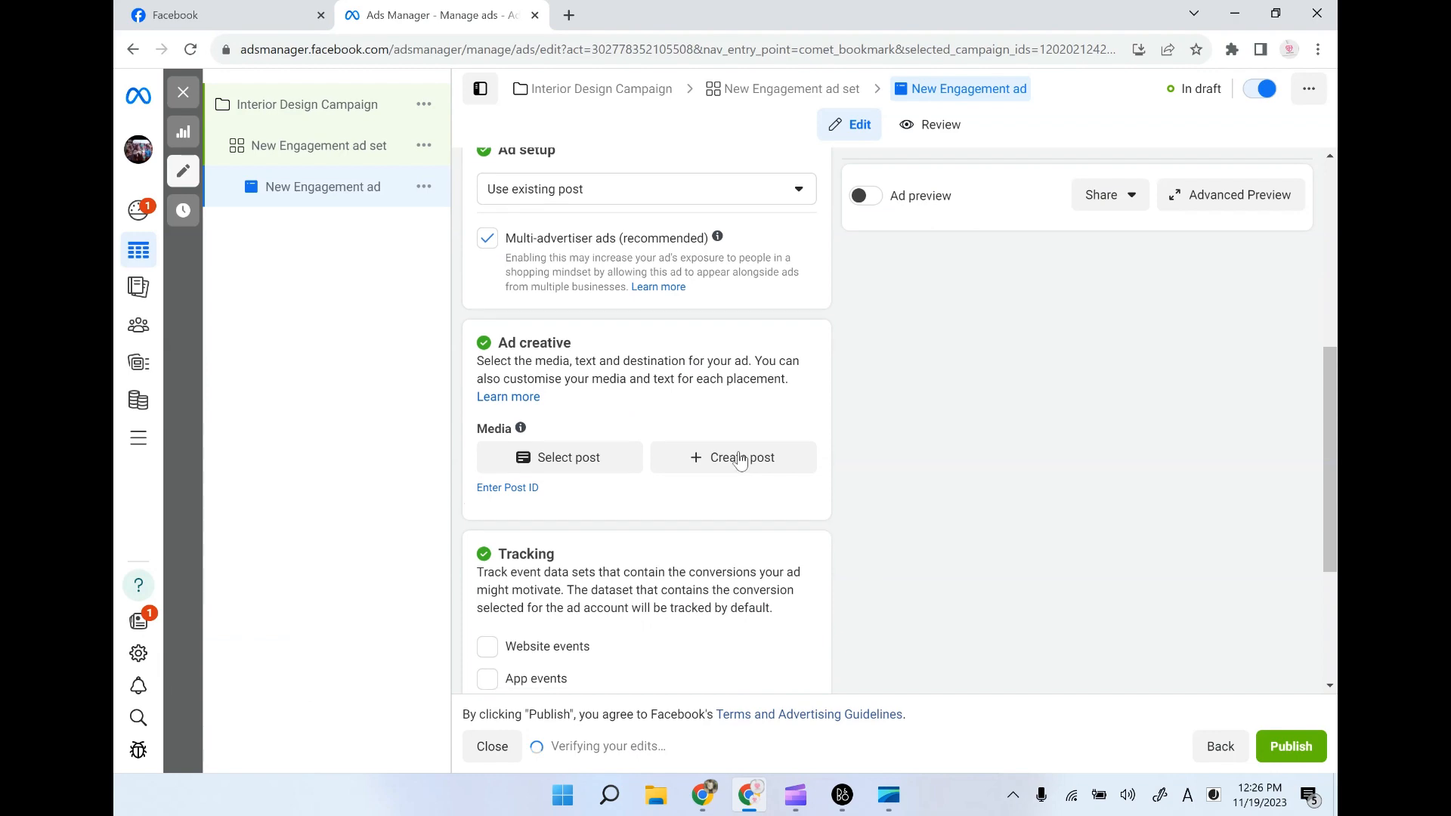
click(564, 459)
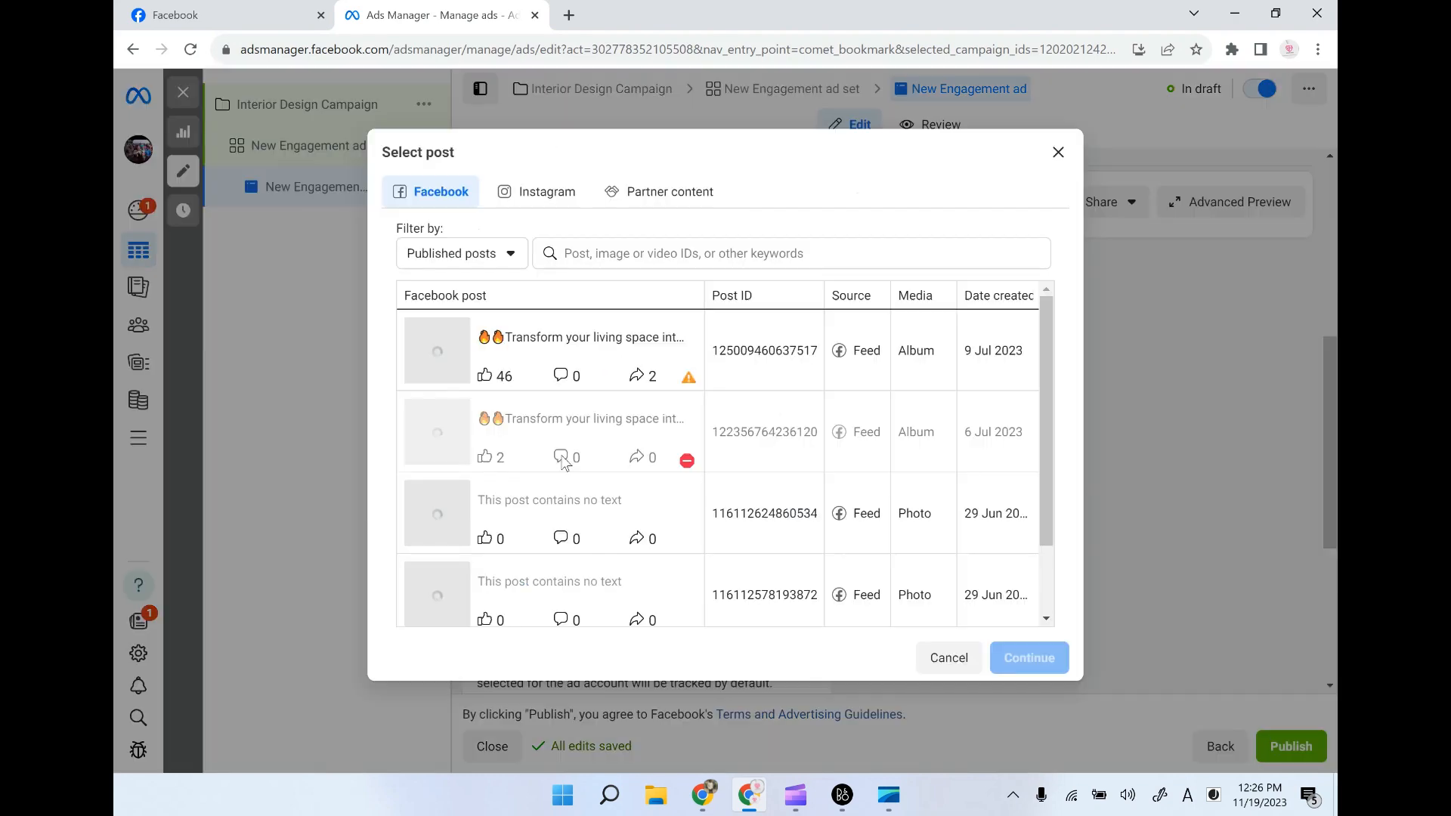
click(468, 361)
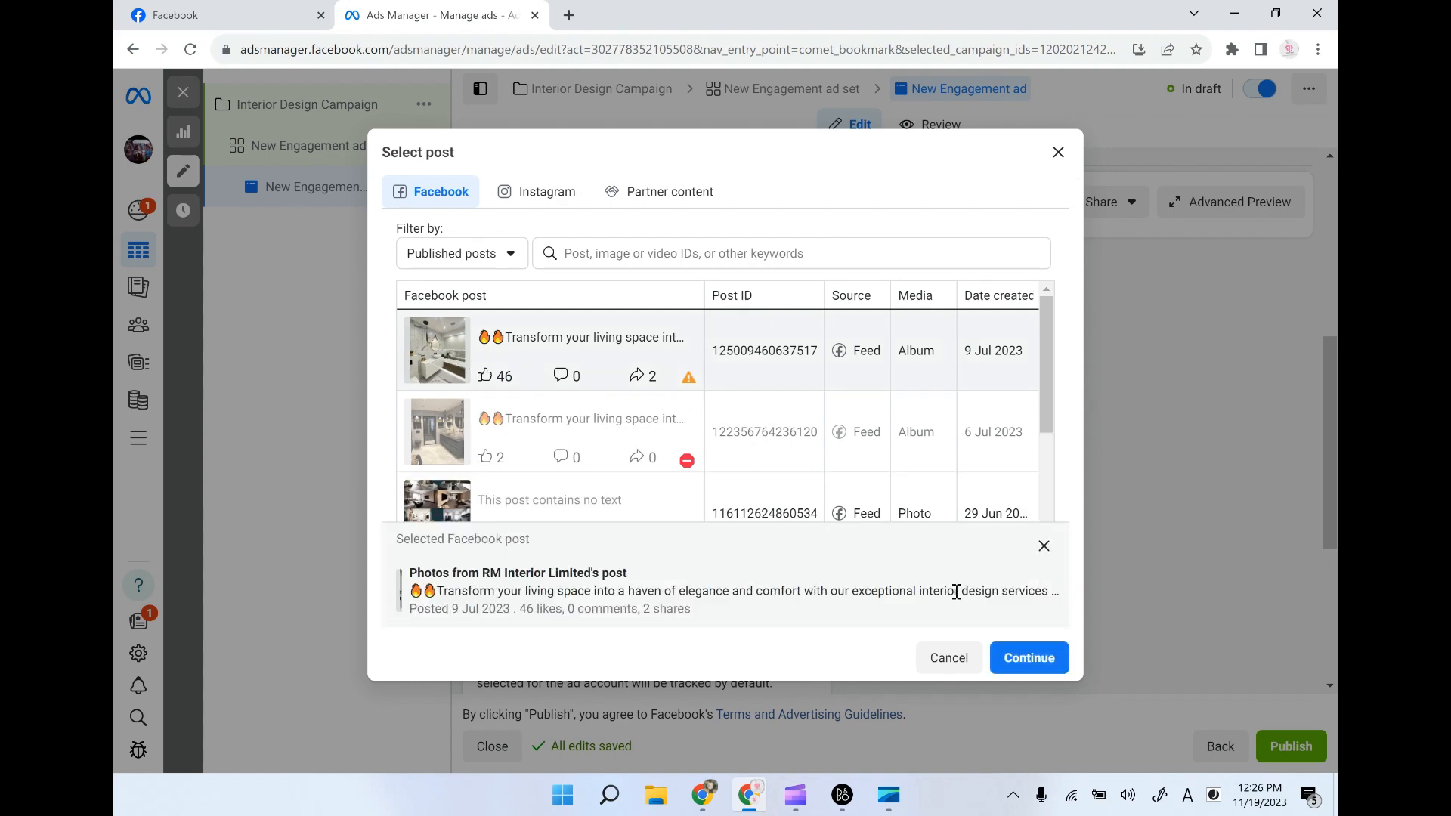
click(1026, 658)
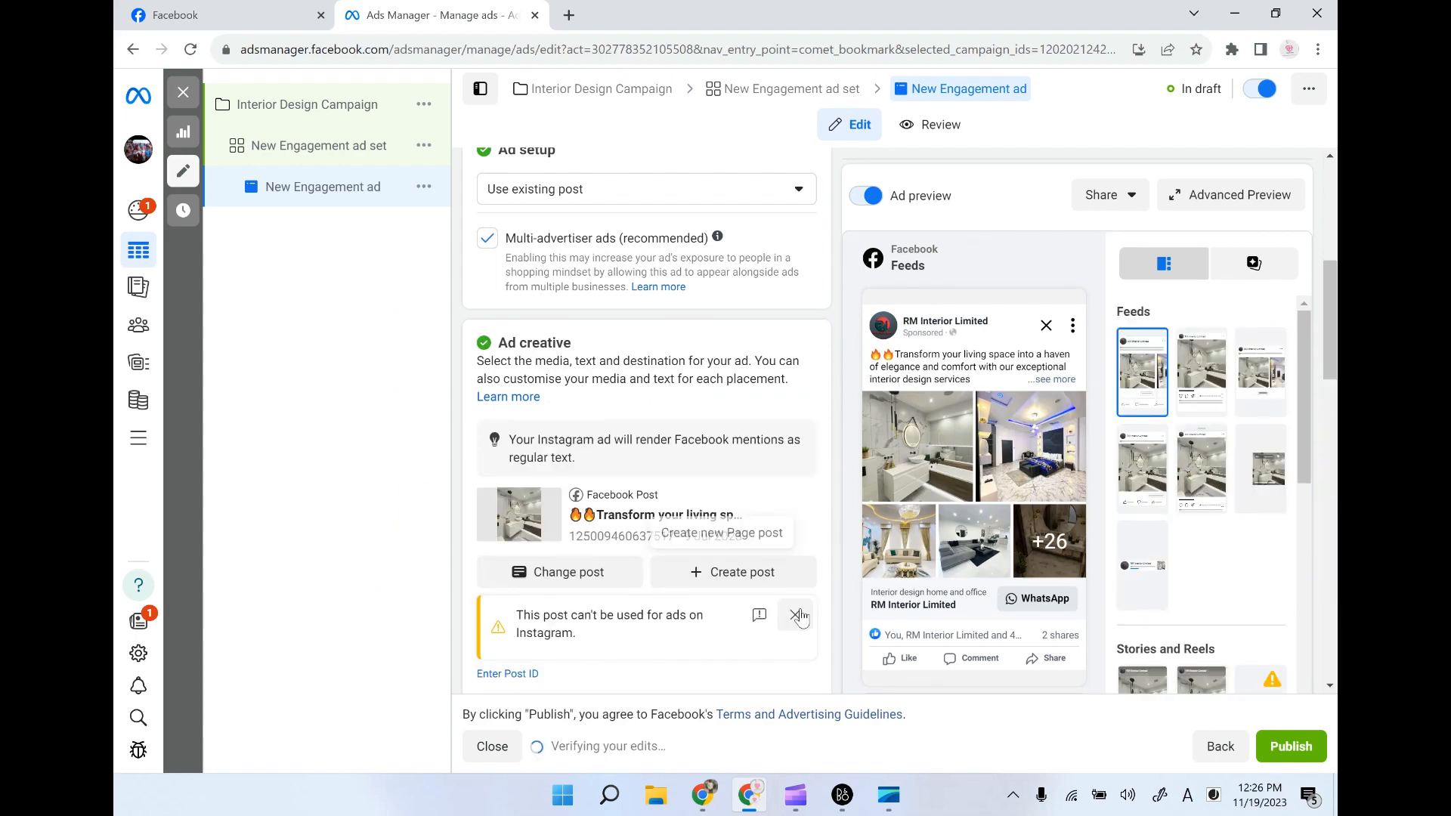
- Dismiss the cost-per-result warning while reviewing the ad's primary text and call to action, and publish the ad
scroll(783, 583, down, 2)
scroll(783, 584, down, 1)
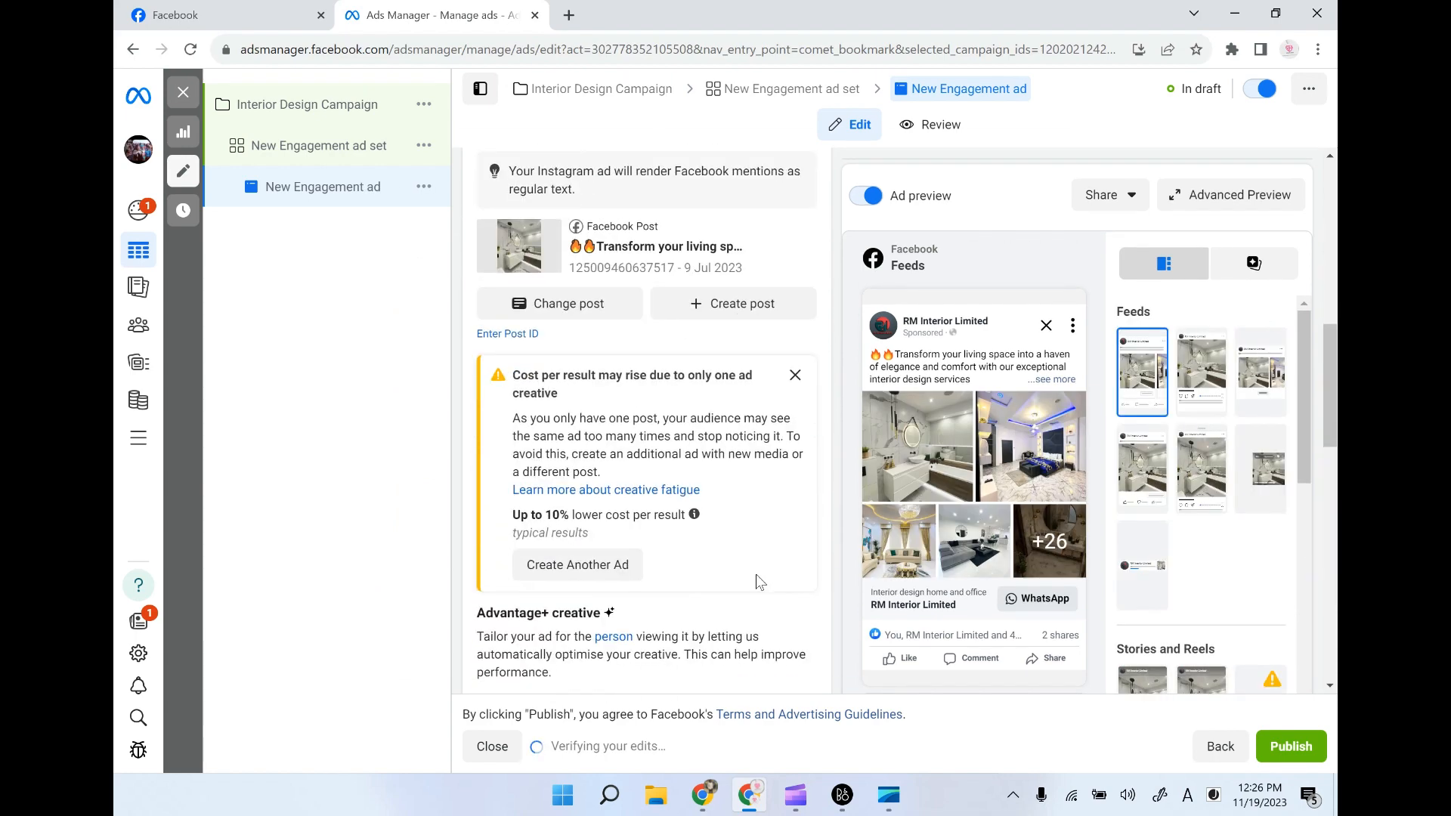
click(793, 377)
scroll(742, 554, down, 5)
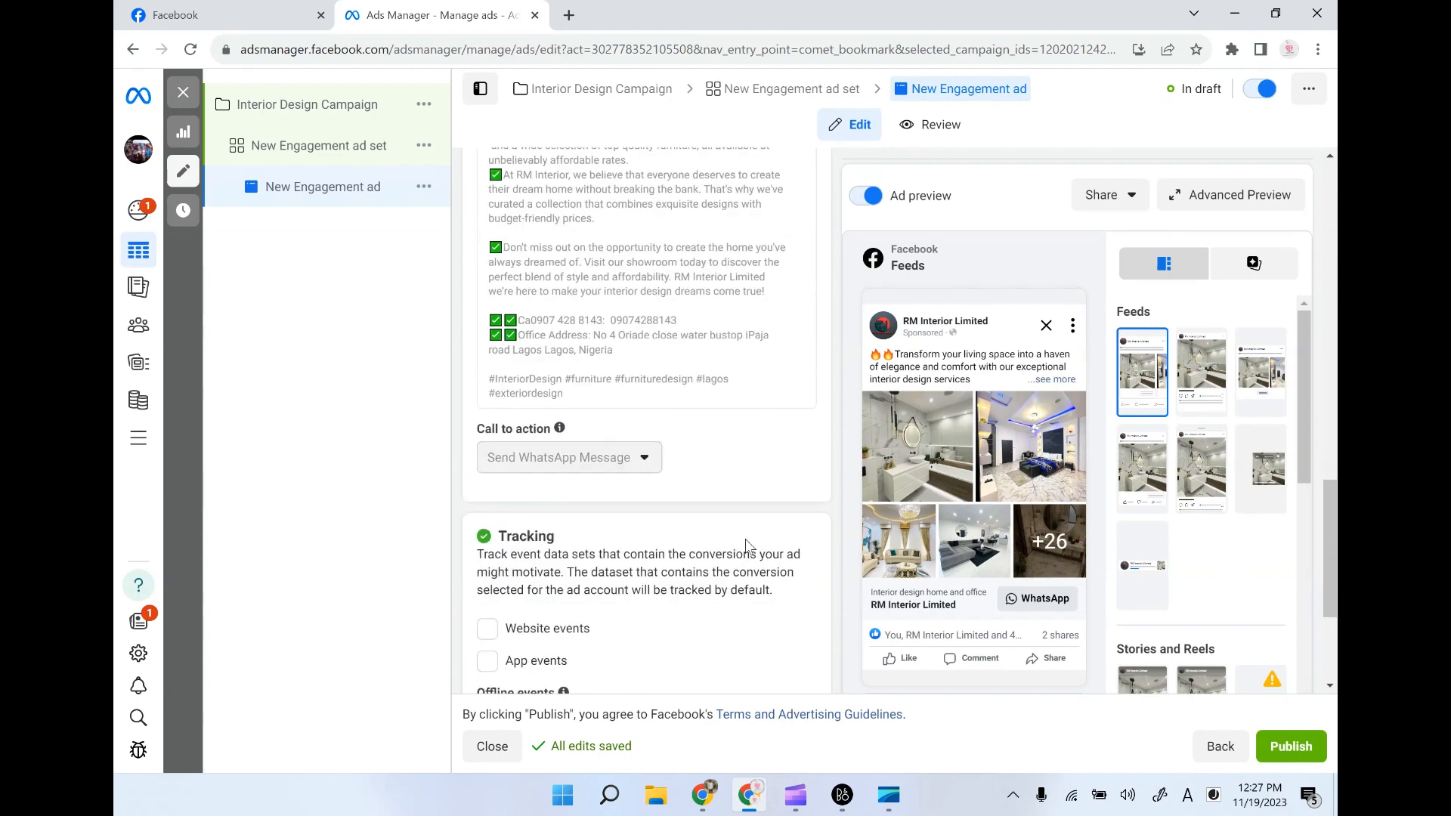
scroll(746, 545, up, 4)
scroll(747, 544, down, 7)
scroll(746, 541, up, 5)
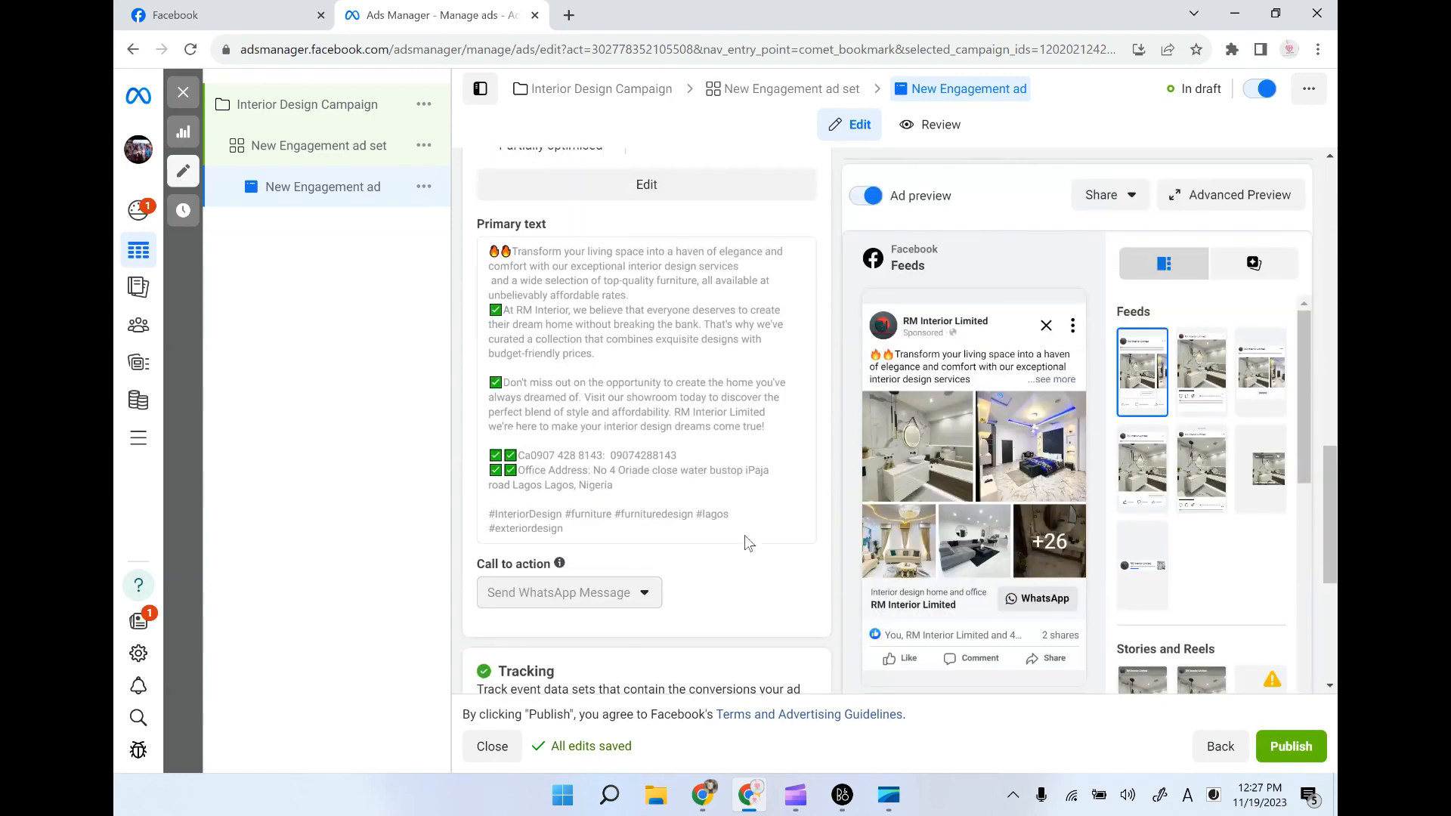
scroll(745, 534, up, 10)
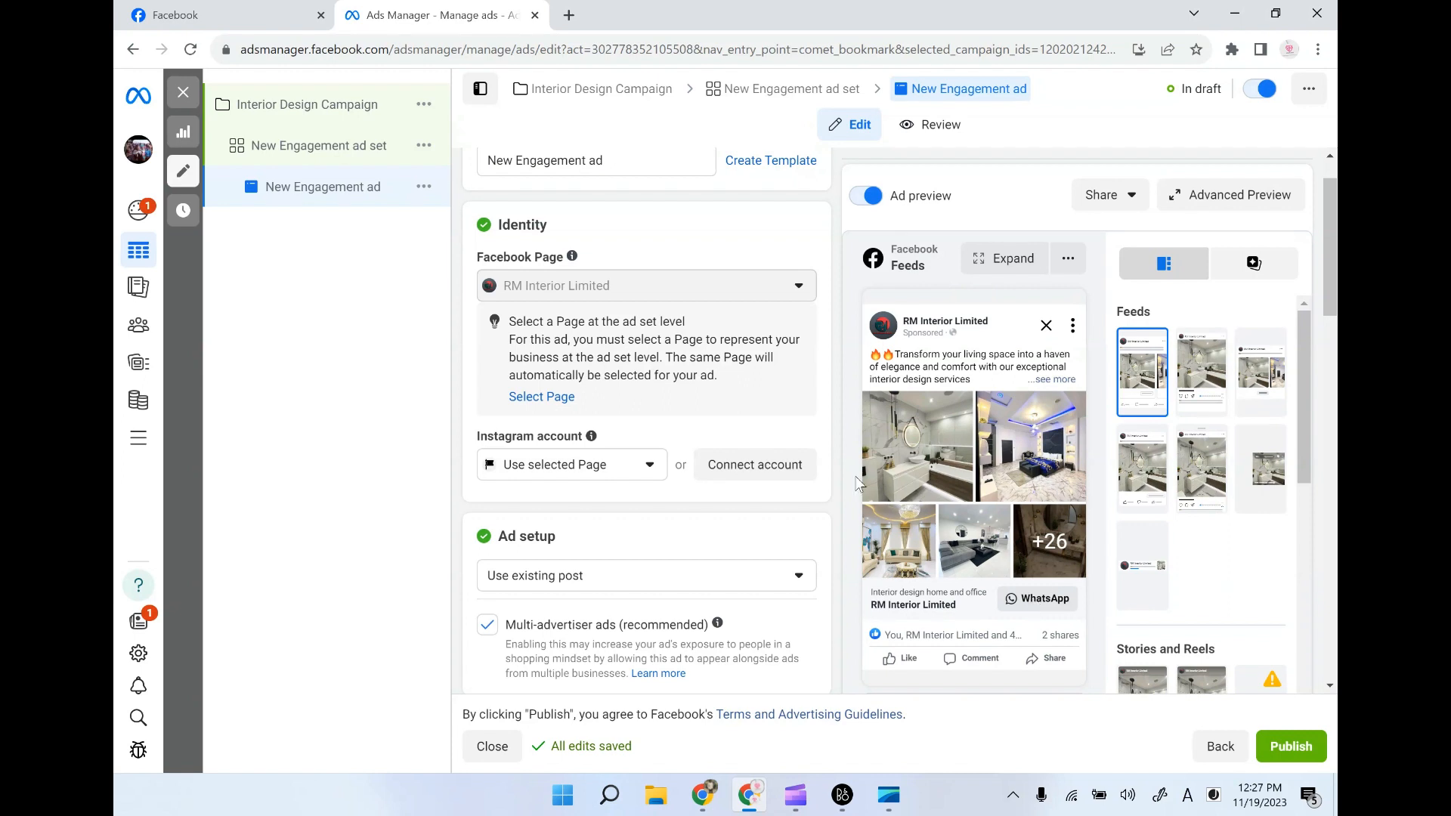
click(1289, 750)
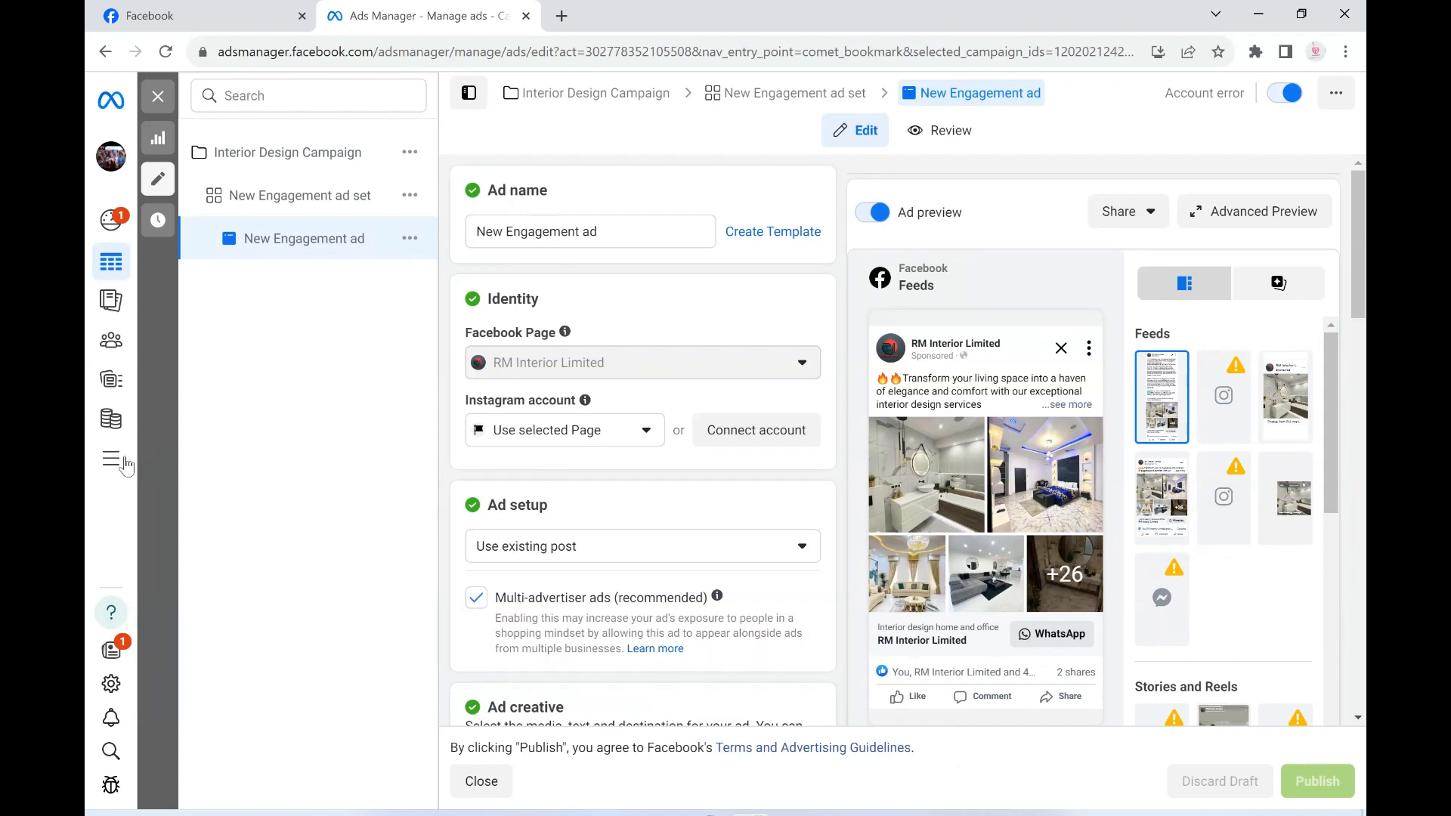
- Open the ad account's billing and start adding funds with the amount set to 3000
mouse_move(125, 464)
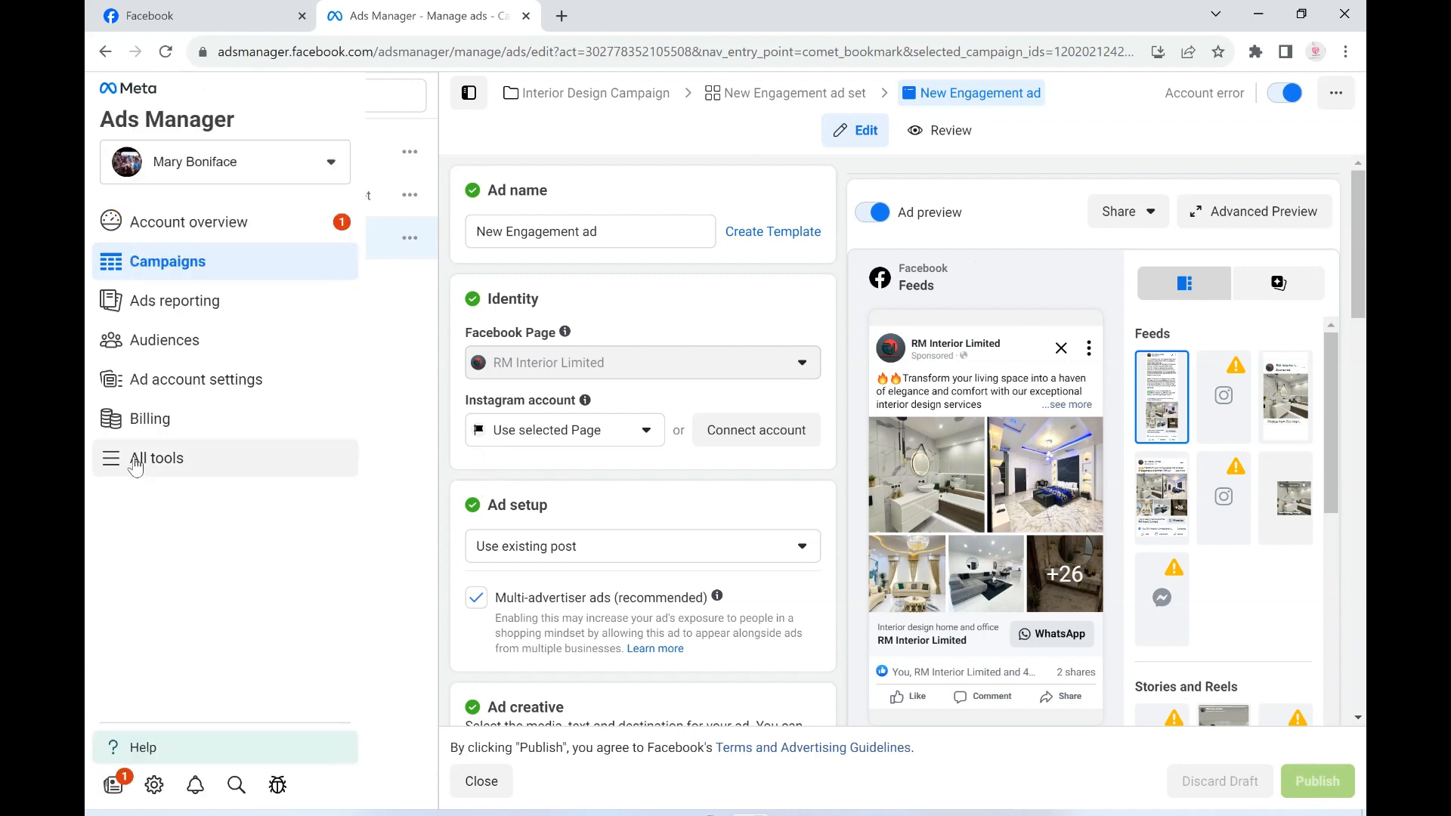
click(113, 423)
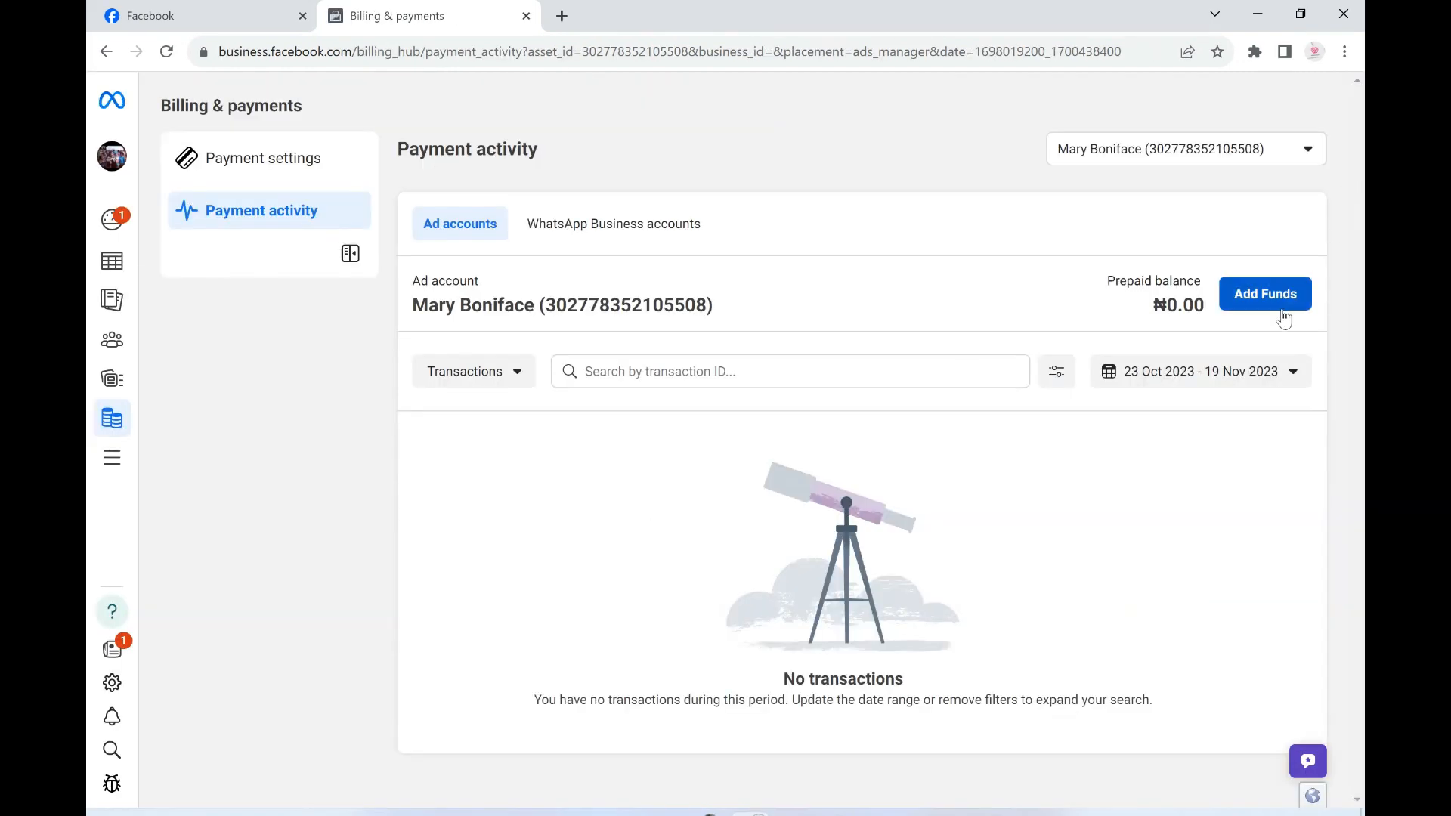
click(1276, 294)
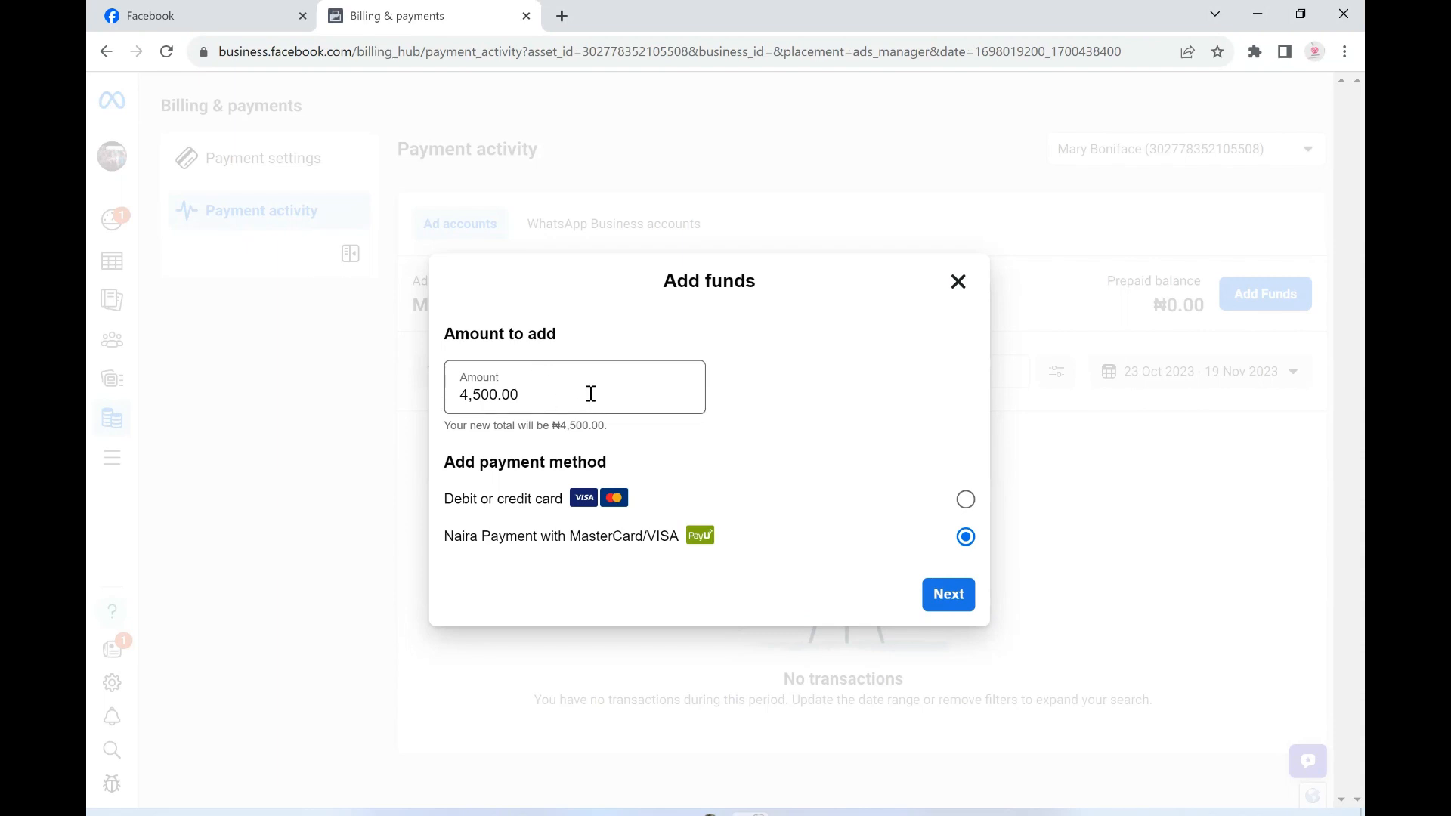
triple_click(591, 394)
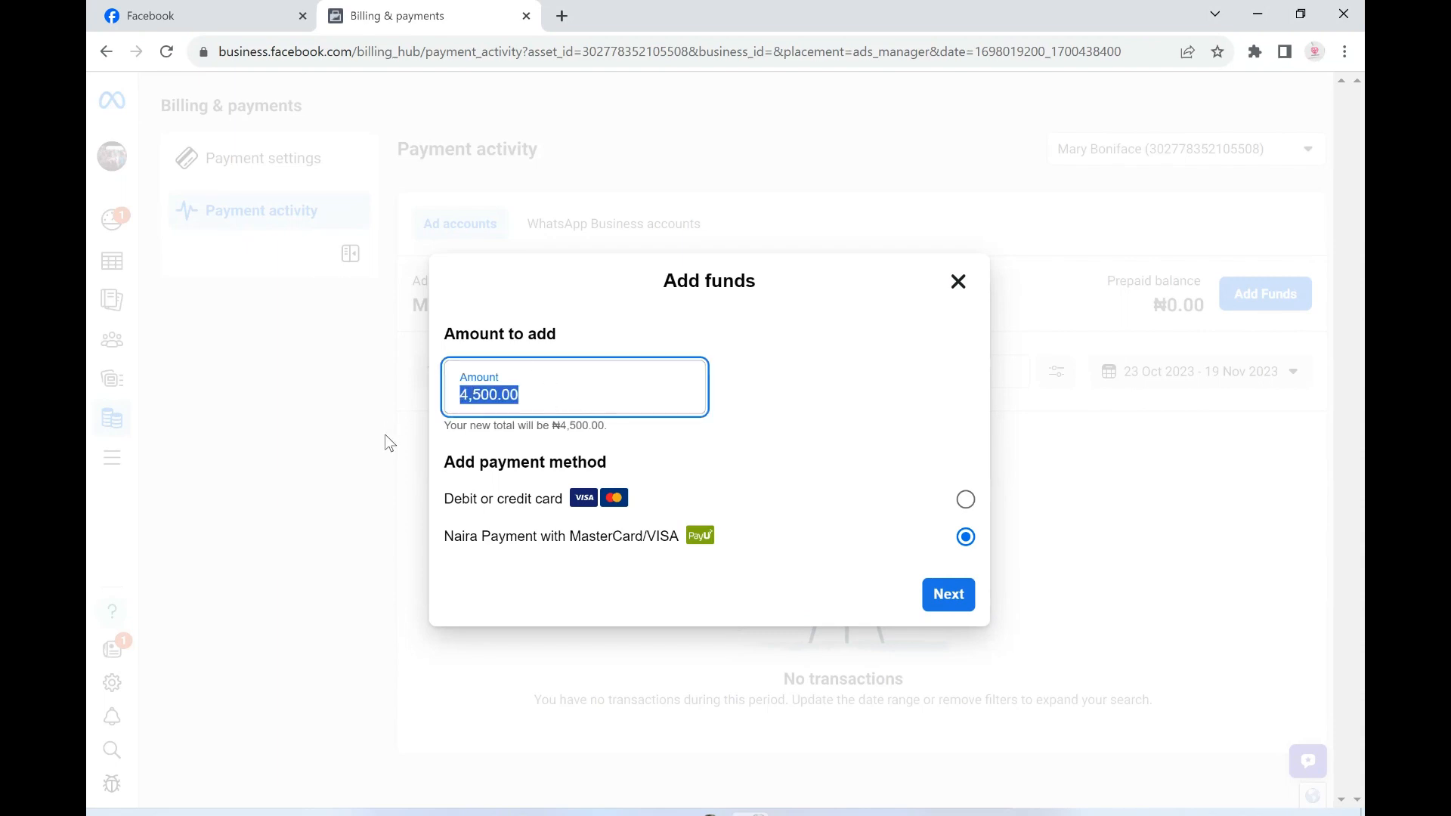
text(3000)
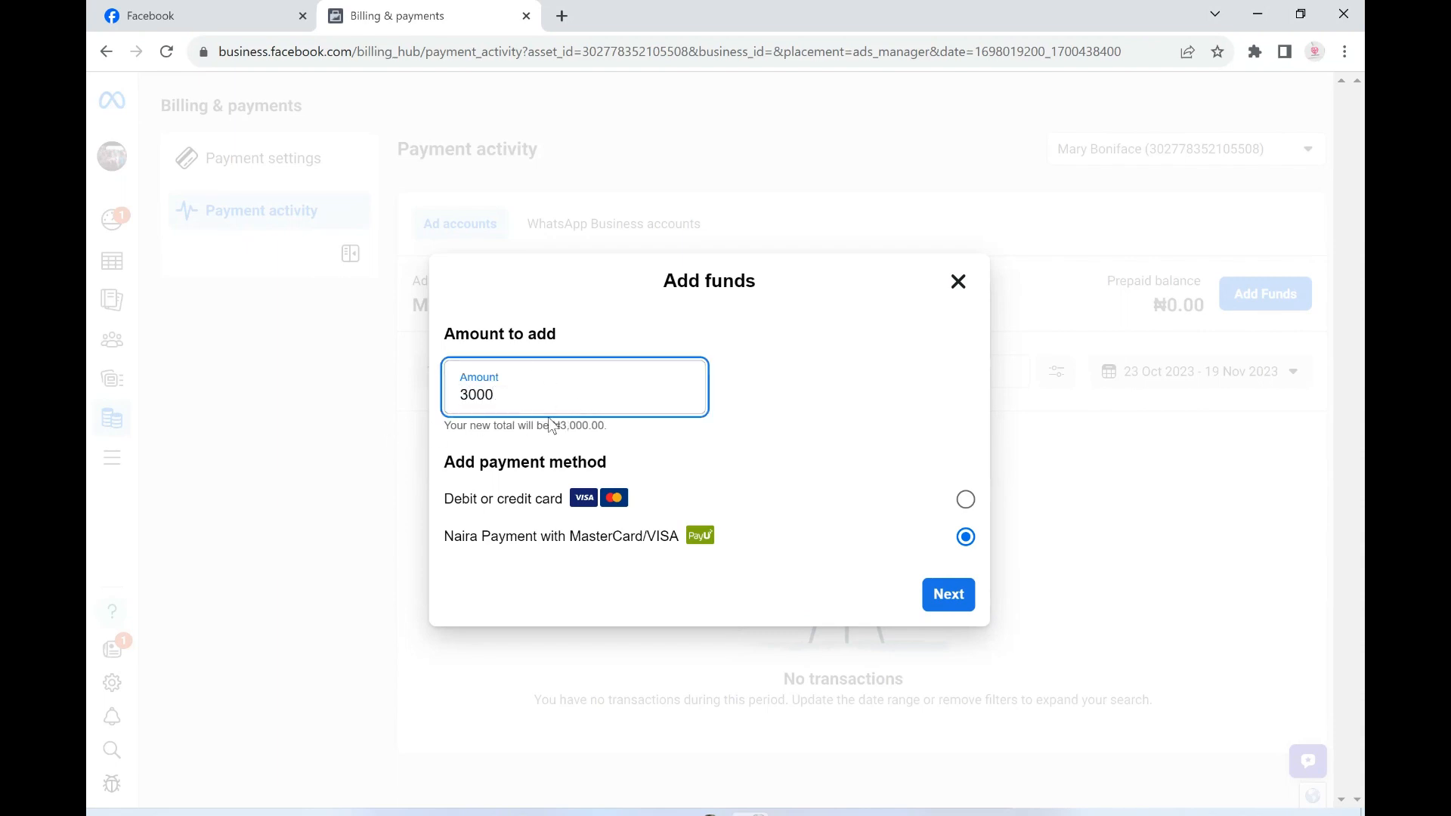
- Try 1000 and 10000 as the amount of funds to add and set it back to 3000
key(ctrl+a)
text(1000)
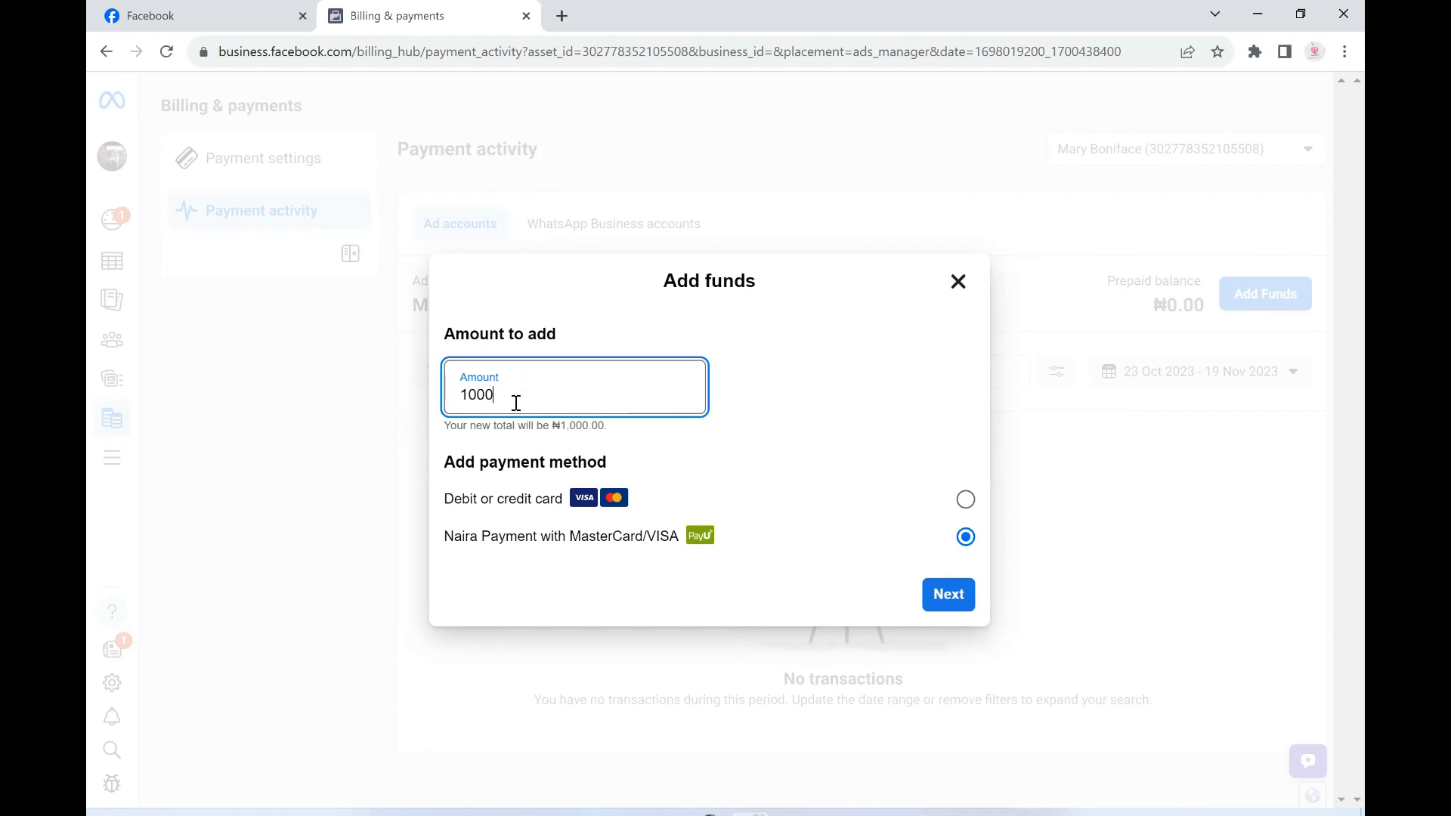
text(0)
drag(527, 389, 423, 424)
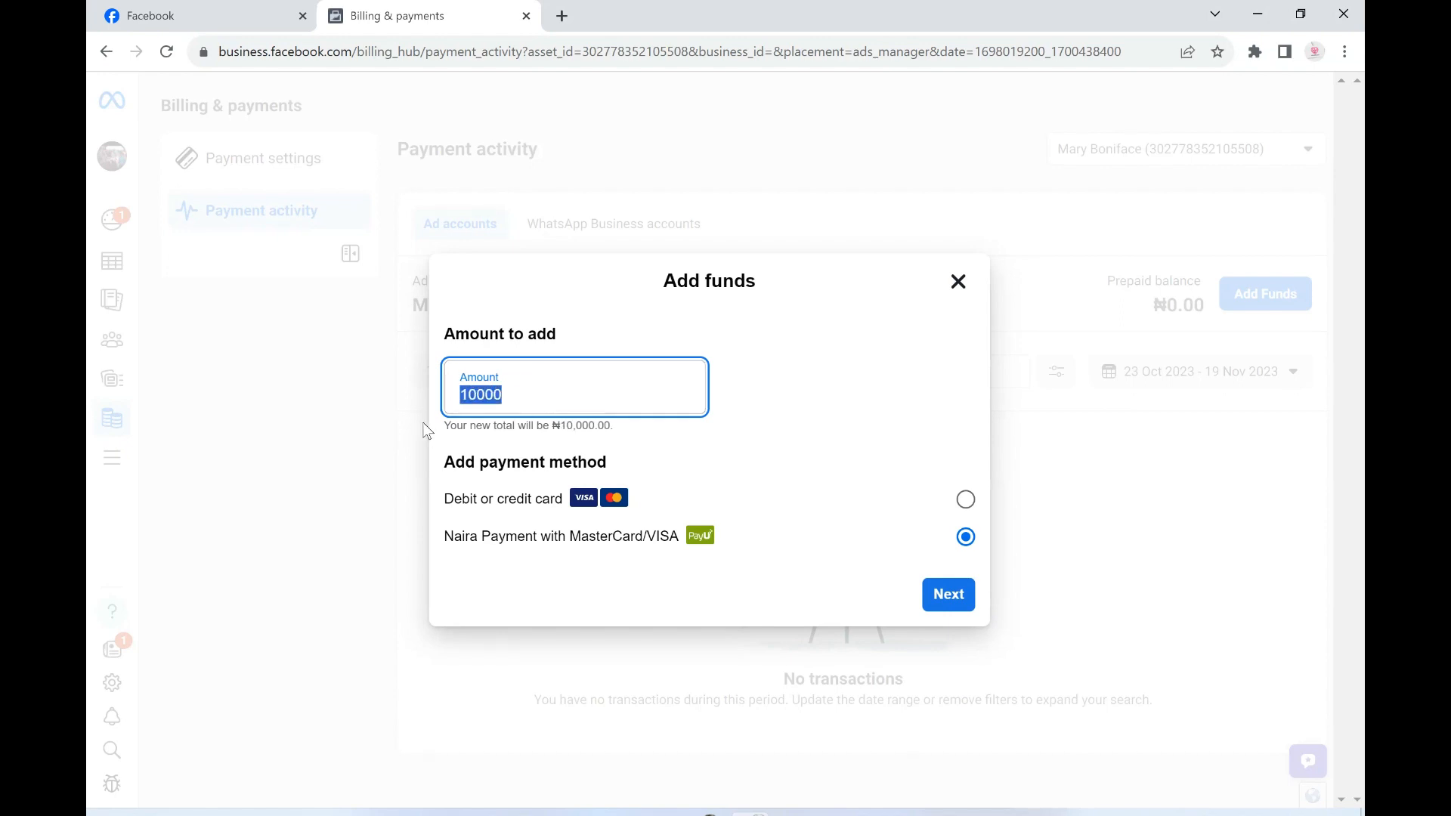
text(3000)
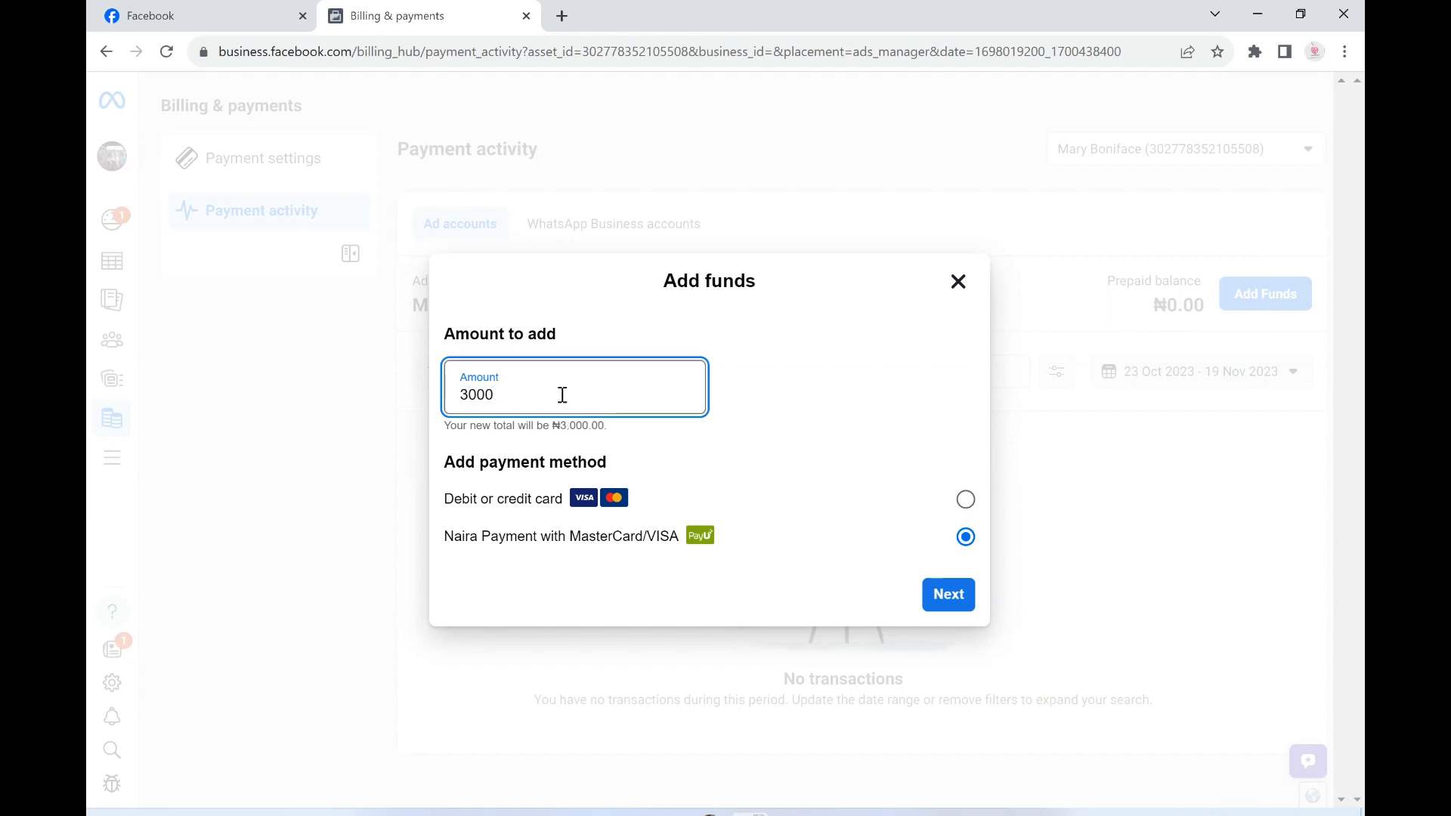
drag(563, 395, 446, 408)
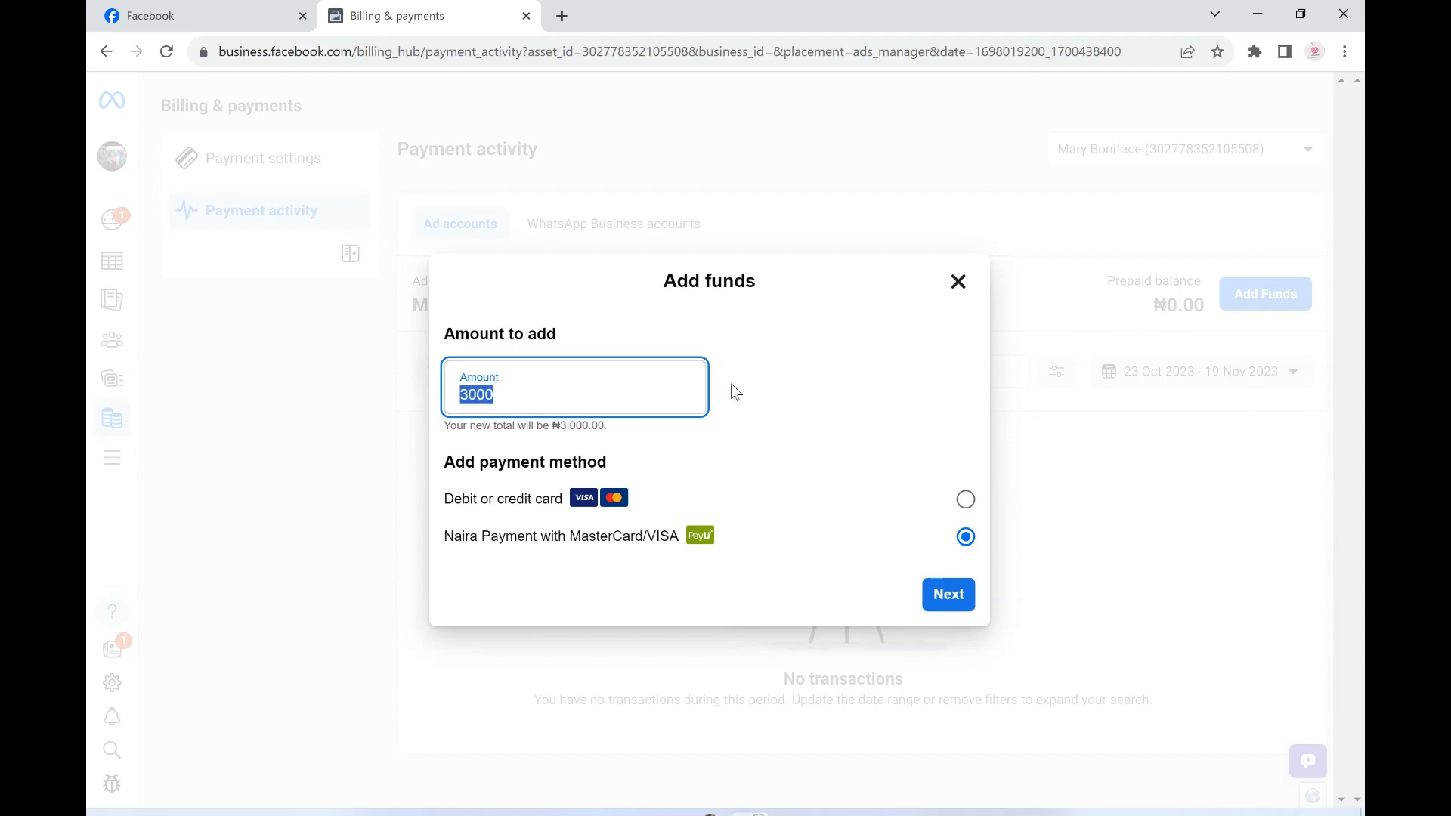